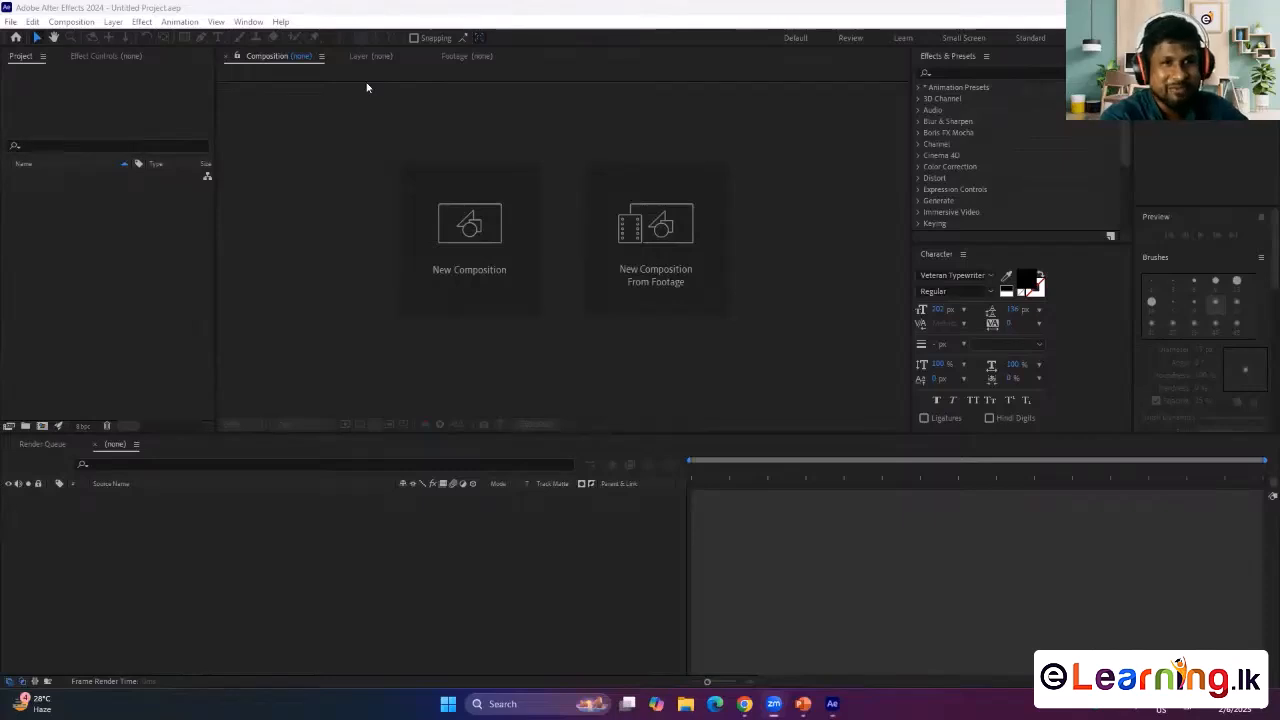
pyautogui.click(319, 361)
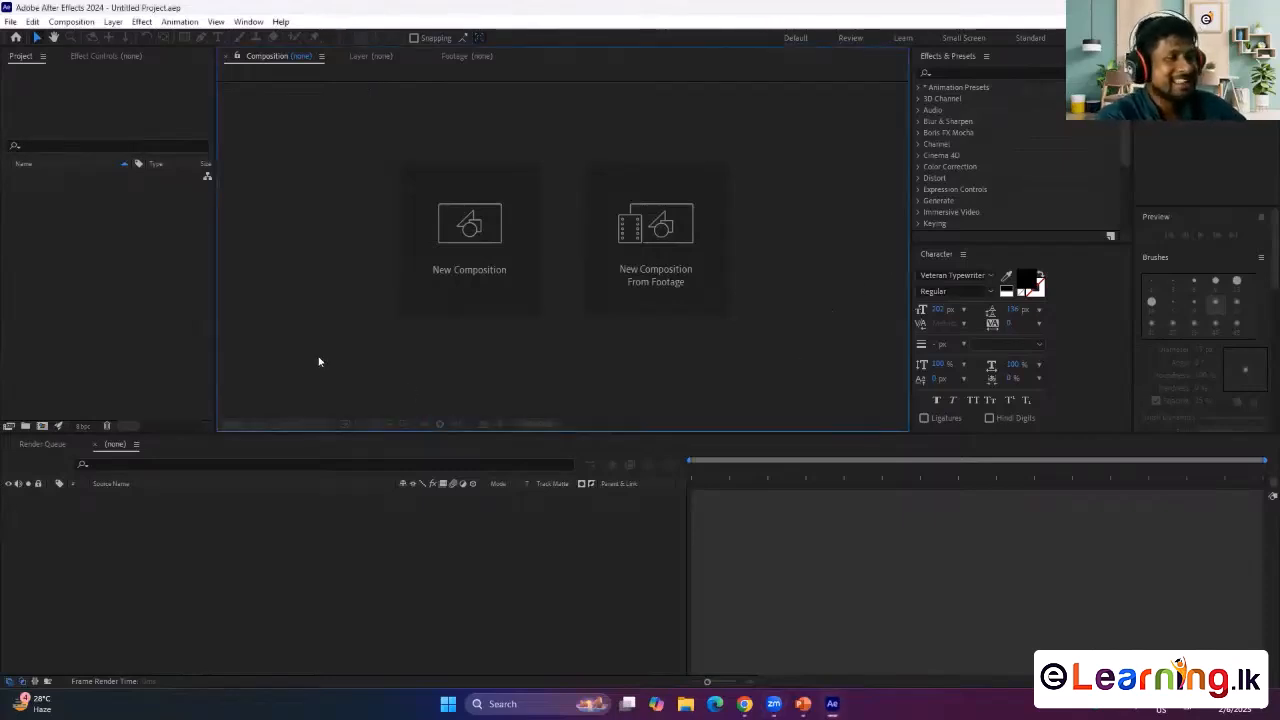
pyautogui.click(165, 231)
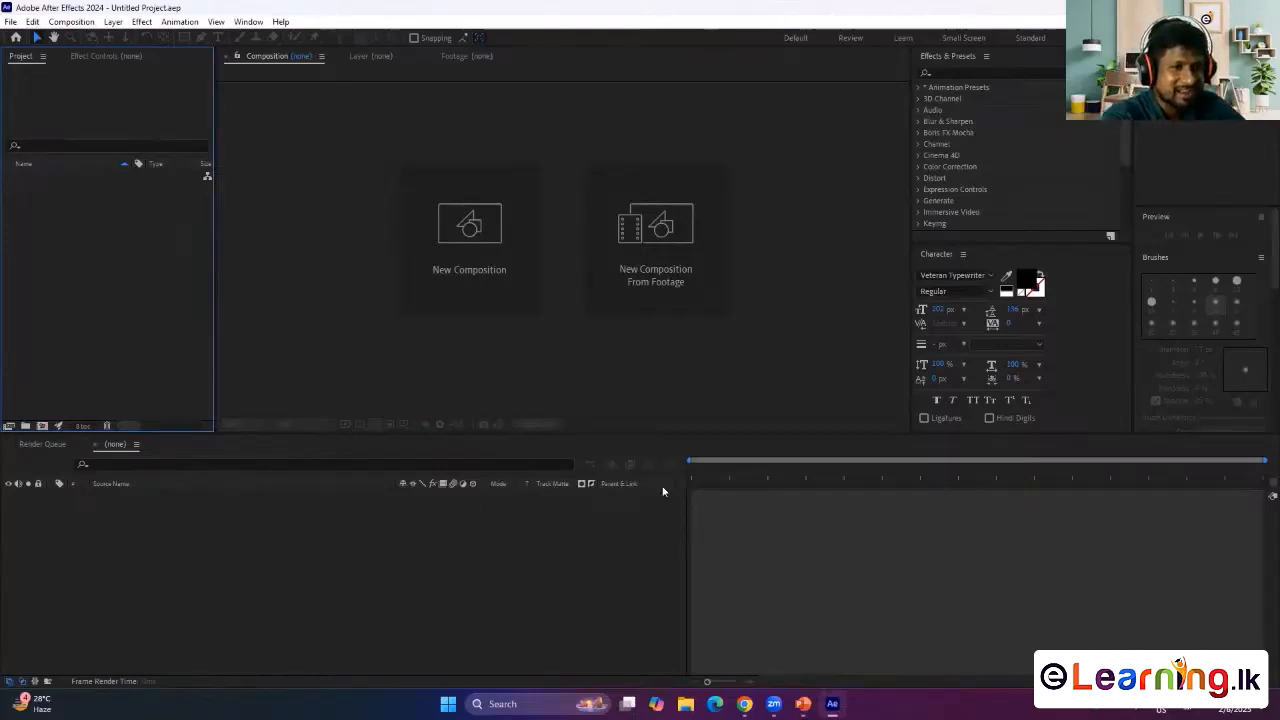
pyautogui.click(347, 337)
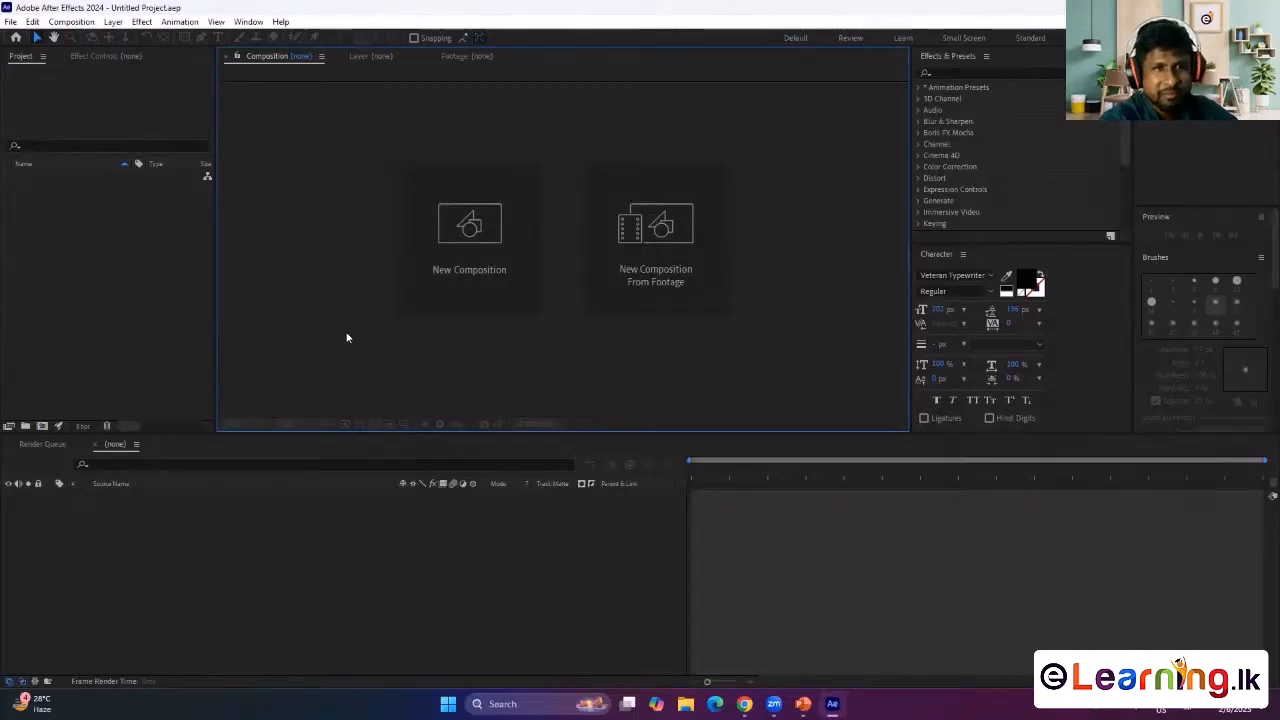
pyautogui.click(92, 205)
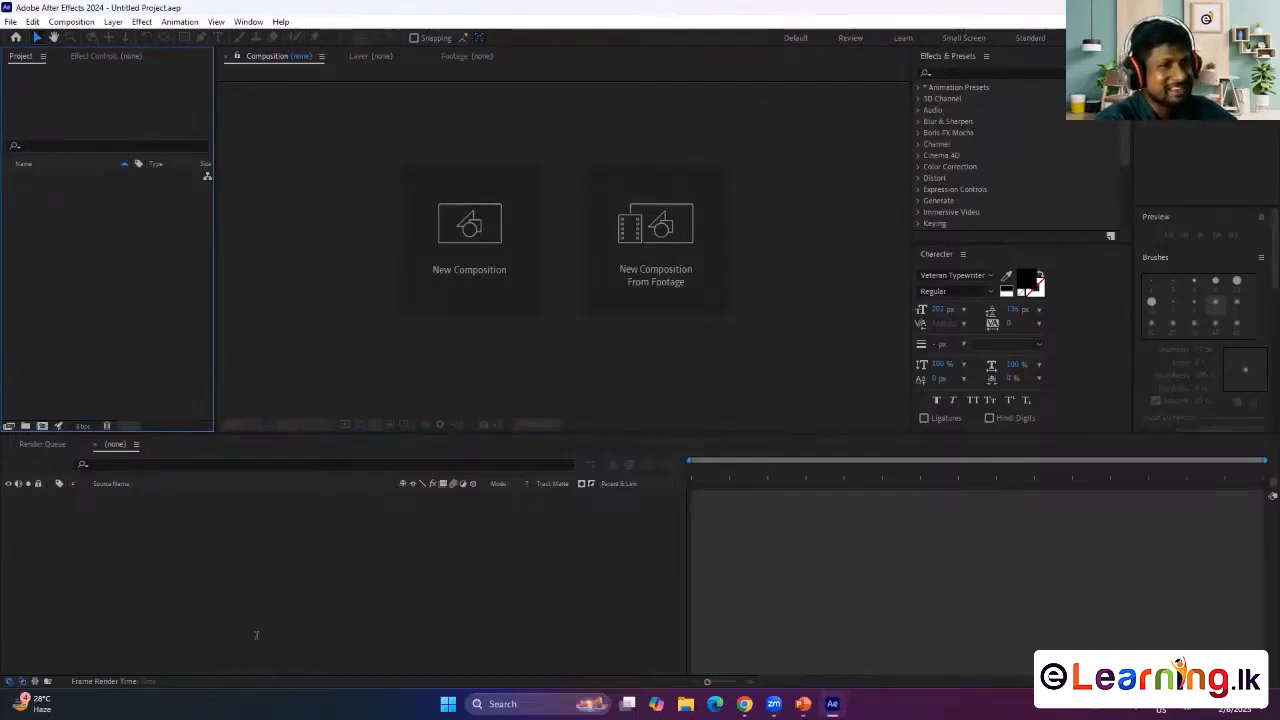
pyautogui.click(351, 594)
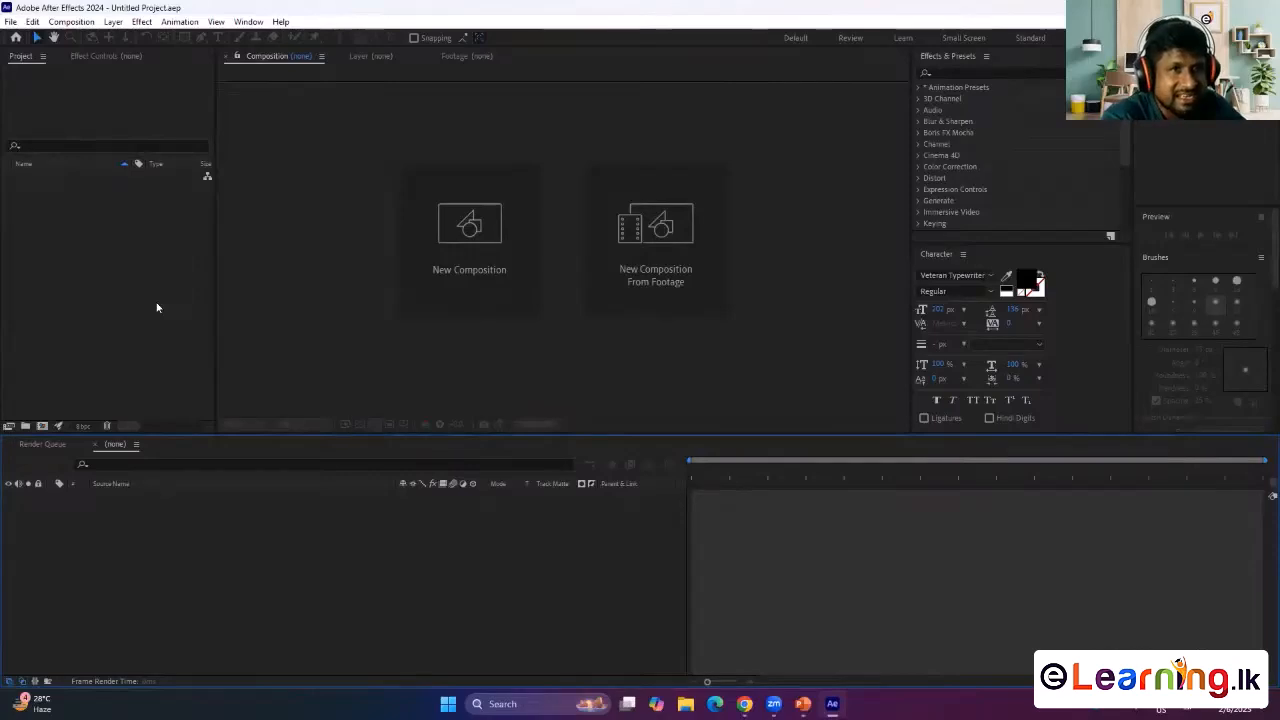
pyautogui.rightClick(132, 222)
pyautogui.moveTo(203, 292)
pyautogui.click(446, 289)
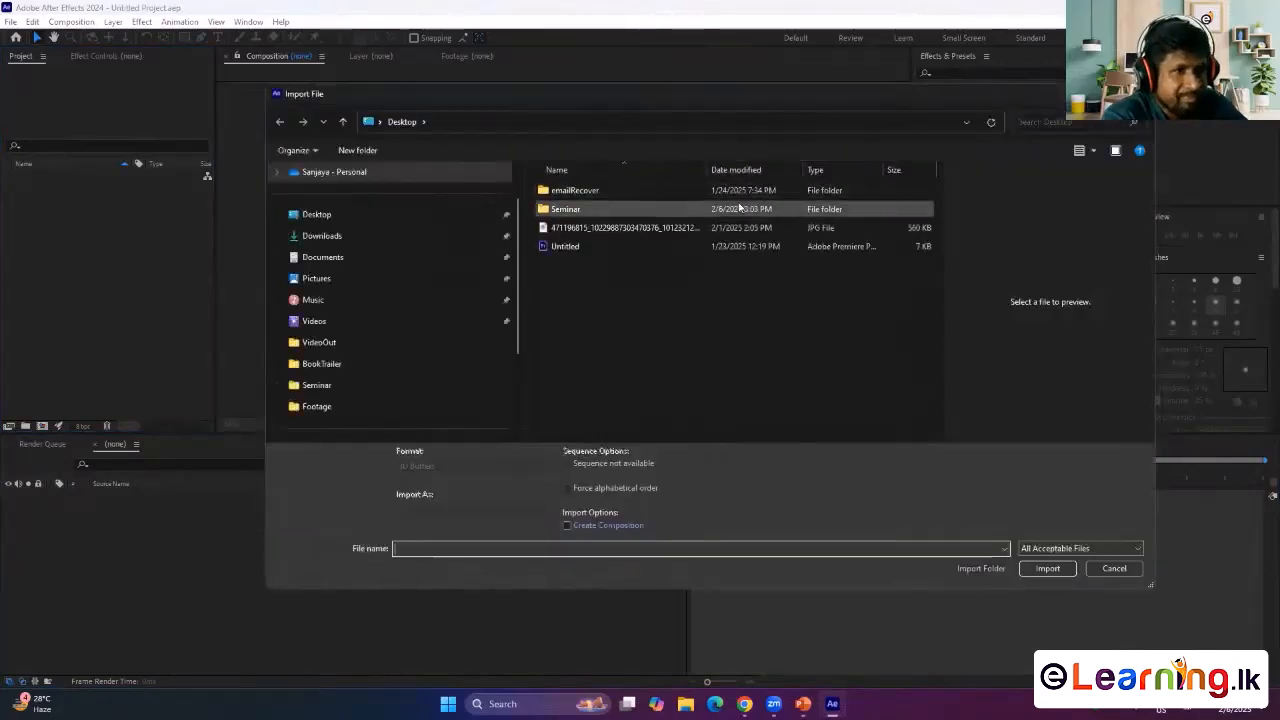
pyautogui.doubleClick(609, 210)
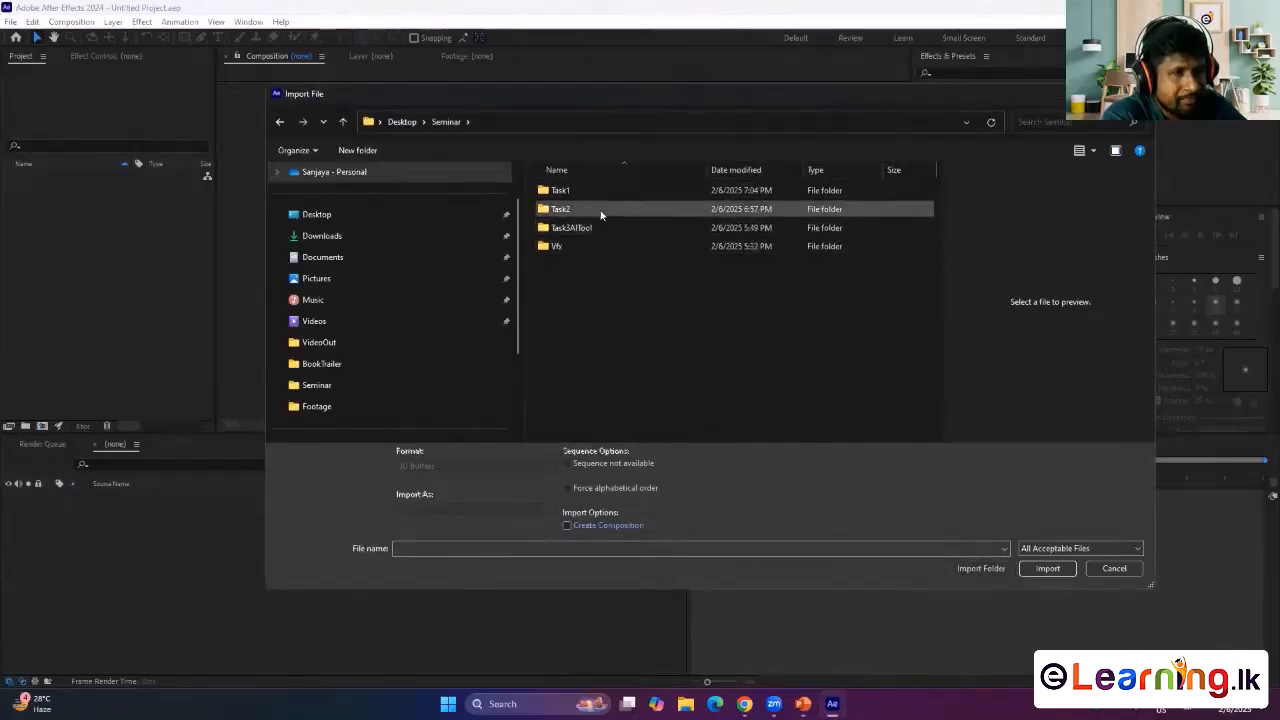
pyautogui.doubleClick(605, 210)
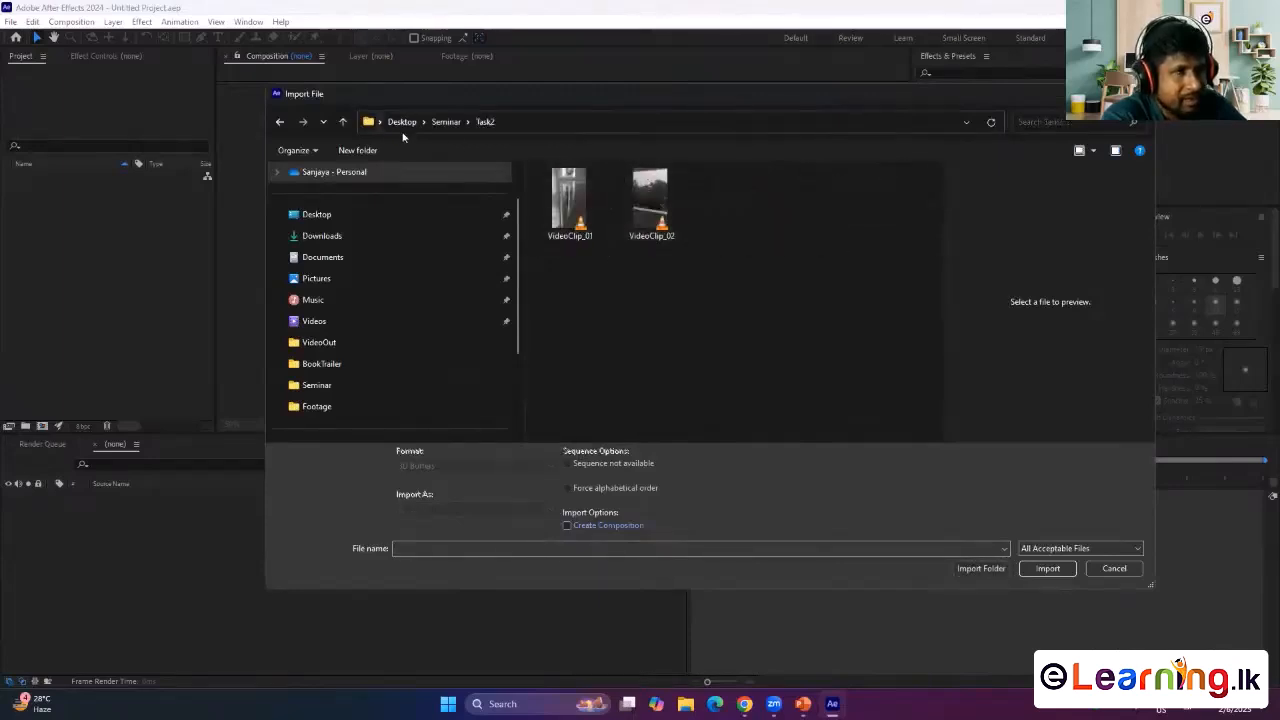
pyautogui.click(446, 121)
pyautogui.doubleClick(583, 192)
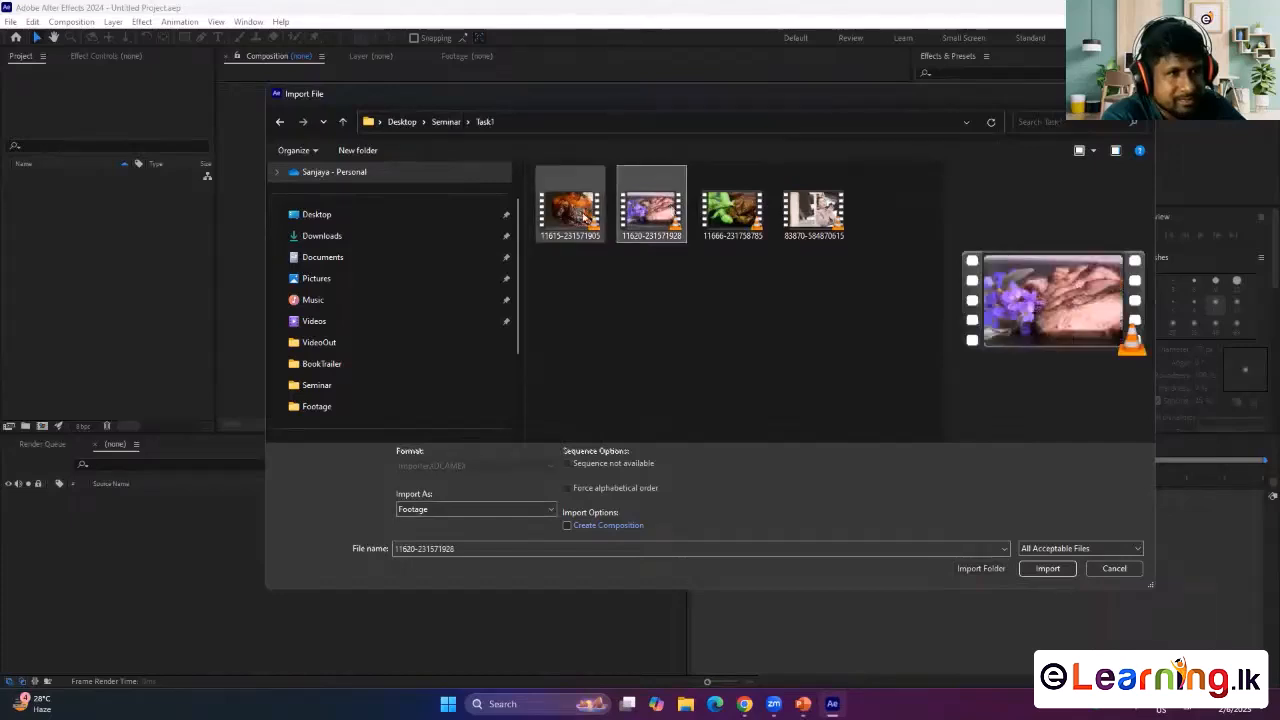
pyautogui.click(1045, 568)
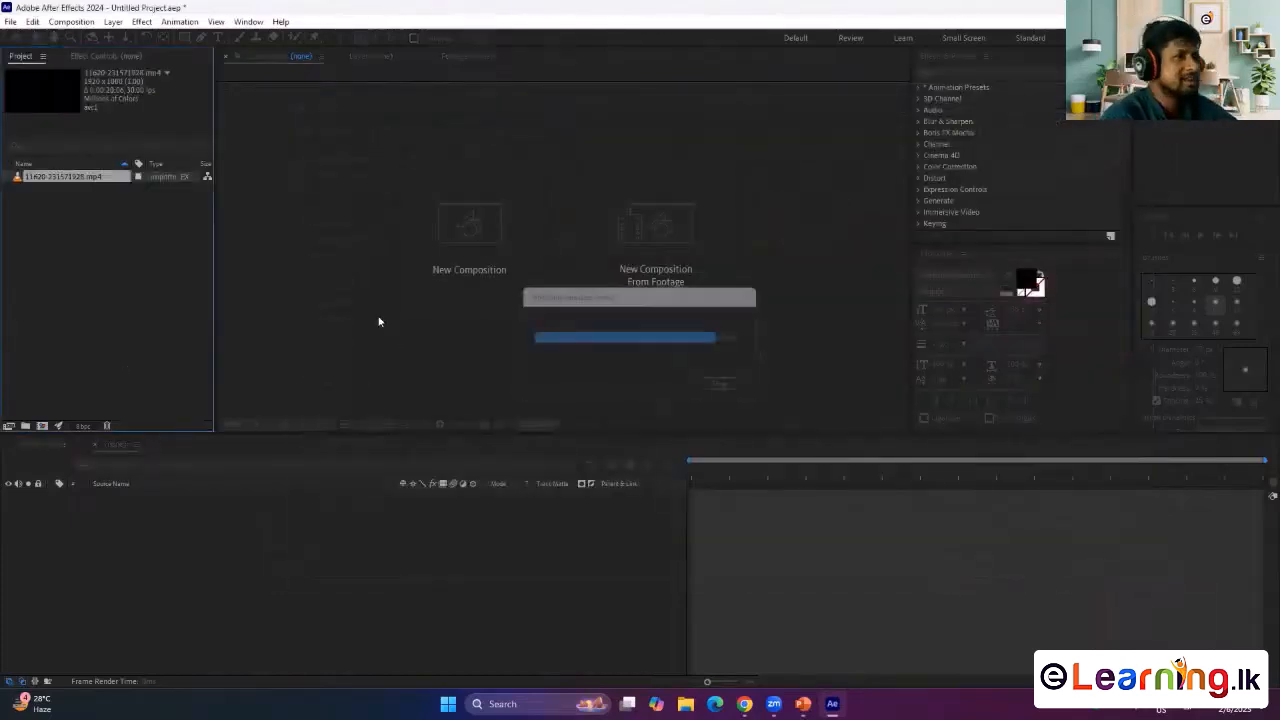
# - Create a new composition from the imported 11620-231571928.mp4 clip and preview the first few seconds of playback
pyautogui.moveTo(561, 265); pyautogui.dragTo(528, 237)
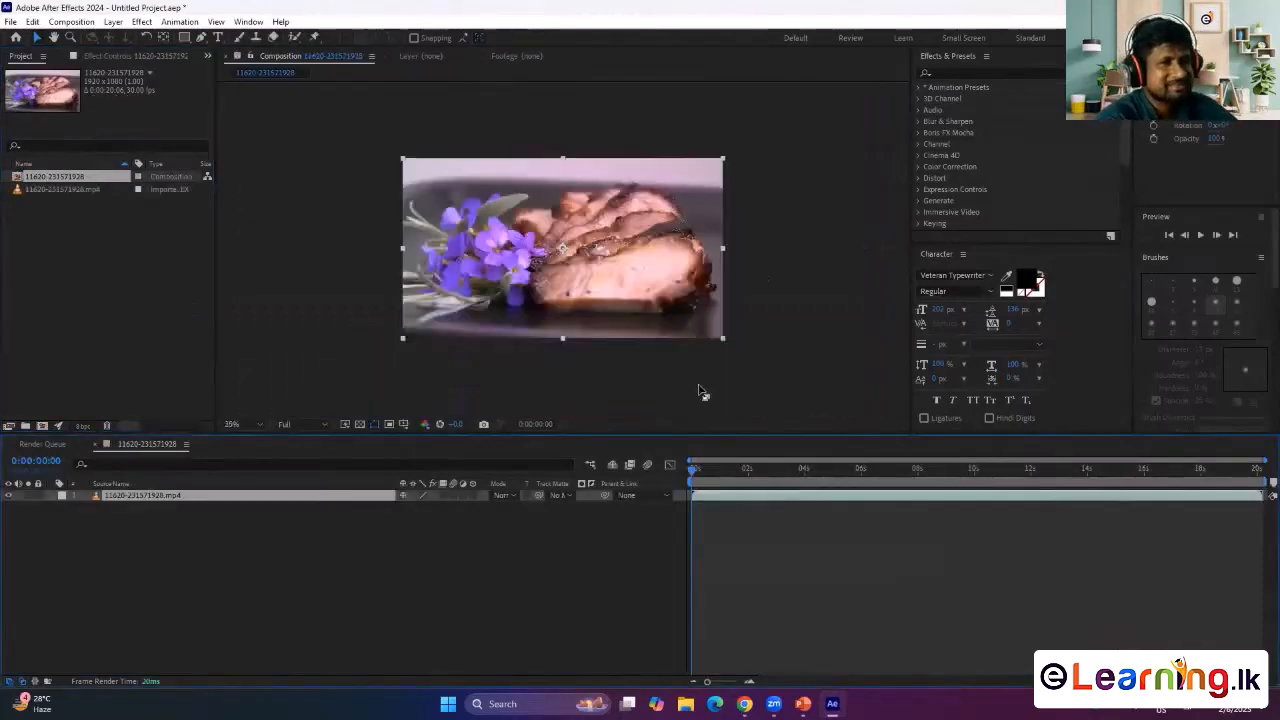
pyautogui.press('space')
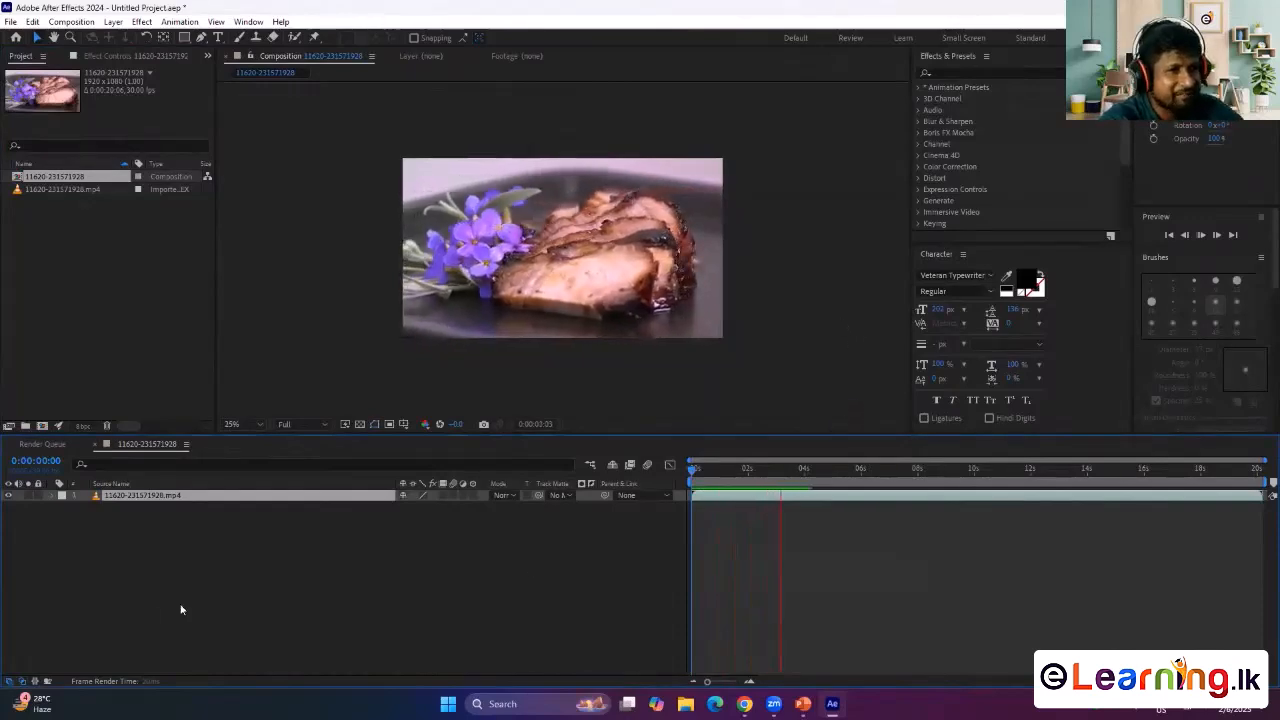
pyautogui.press('space')
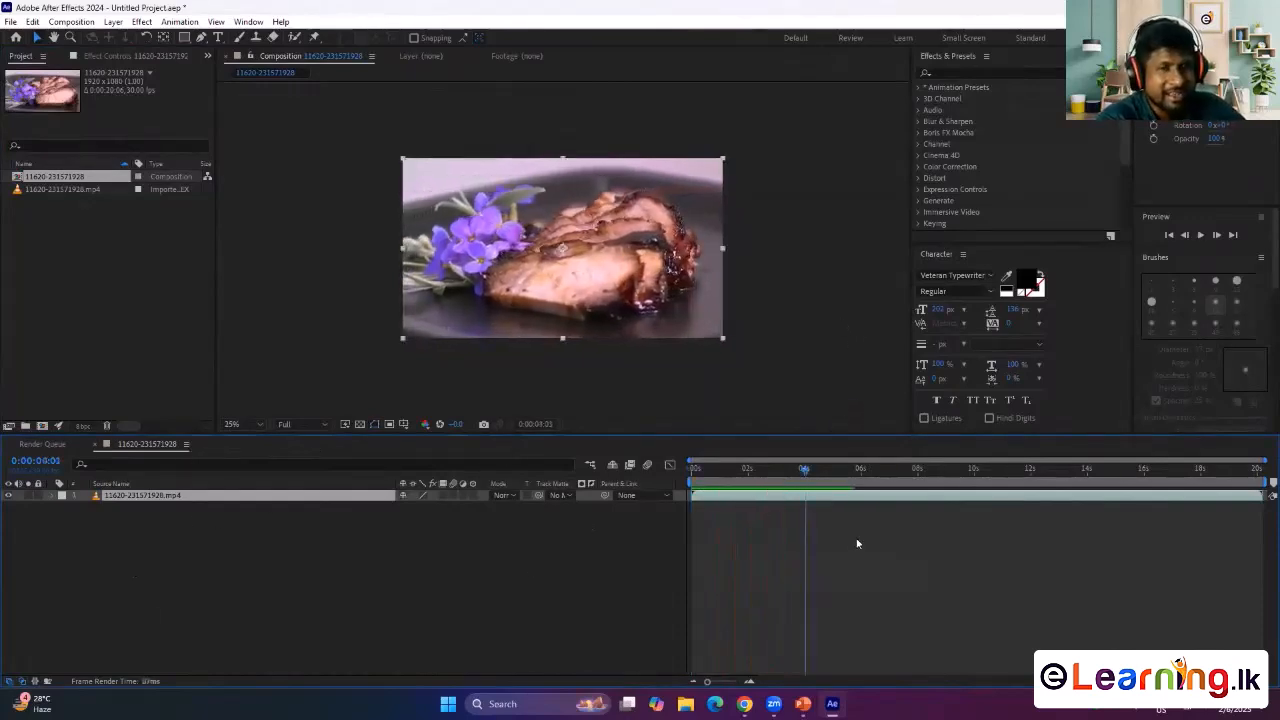
# - Review the composition's settings, including its preset, frame size, frame rate and duration
pyautogui.rightClick(767, 165)
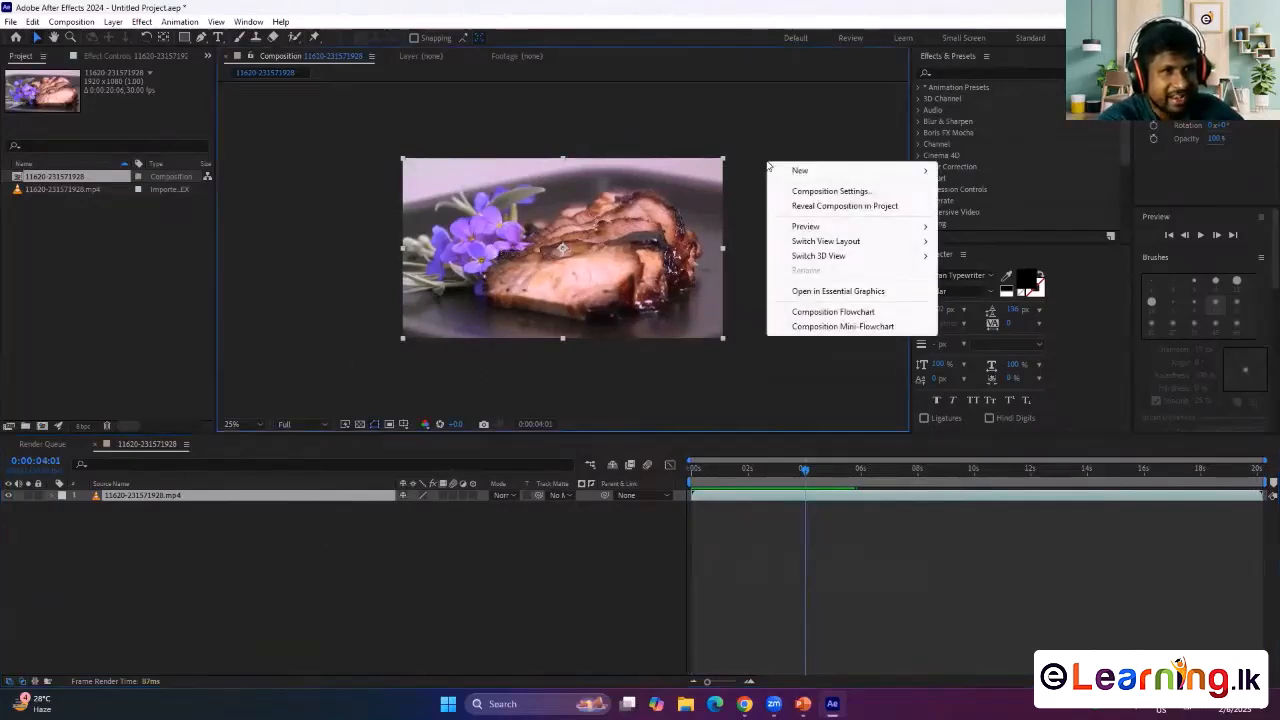
pyautogui.click(872, 192)
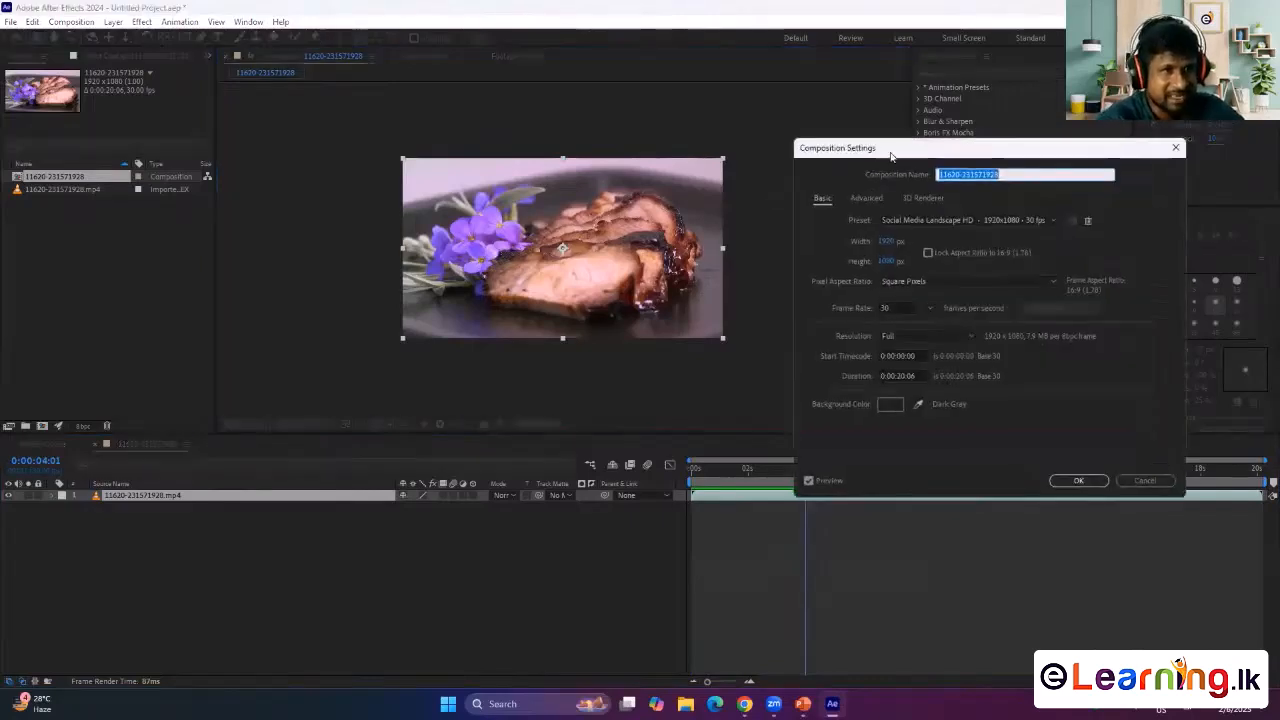
pyautogui.moveTo(891, 155); pyautogui.dragTo(866, 78)
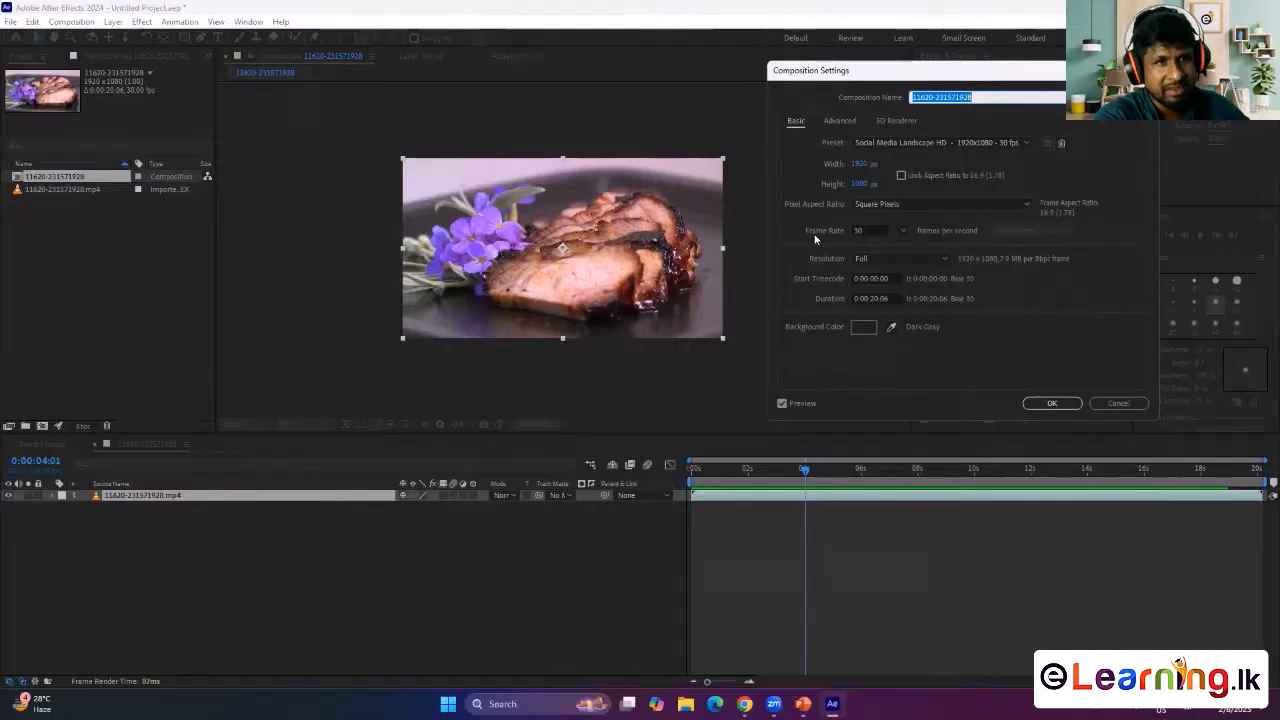
pyautogui.doubleClick(872, 297)
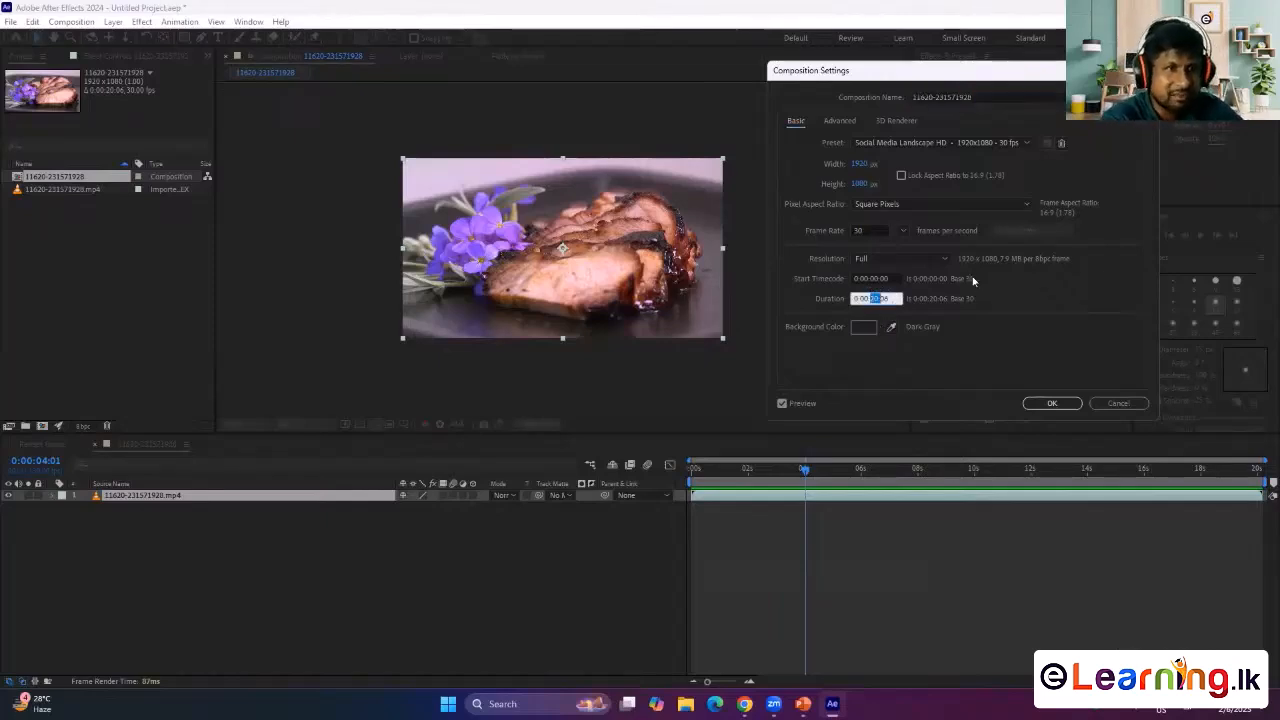
pyautogui.click(1050, 403)
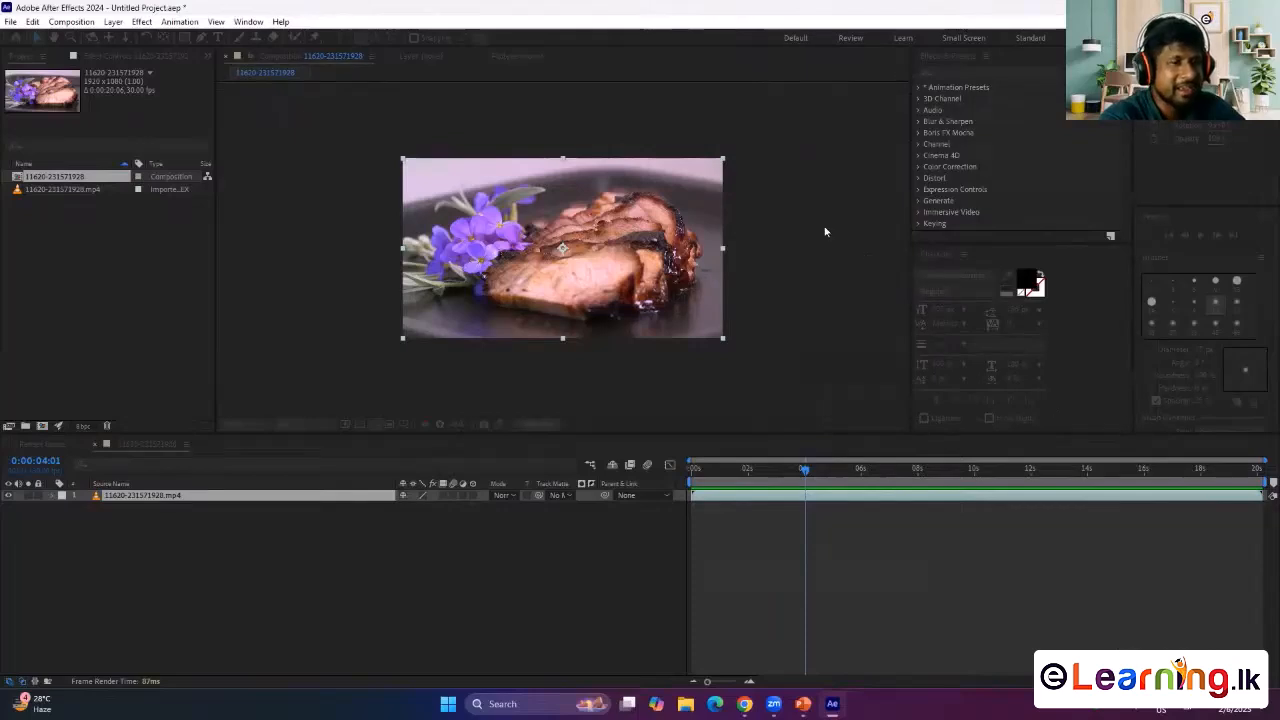
pyautogui.click(786, 505)
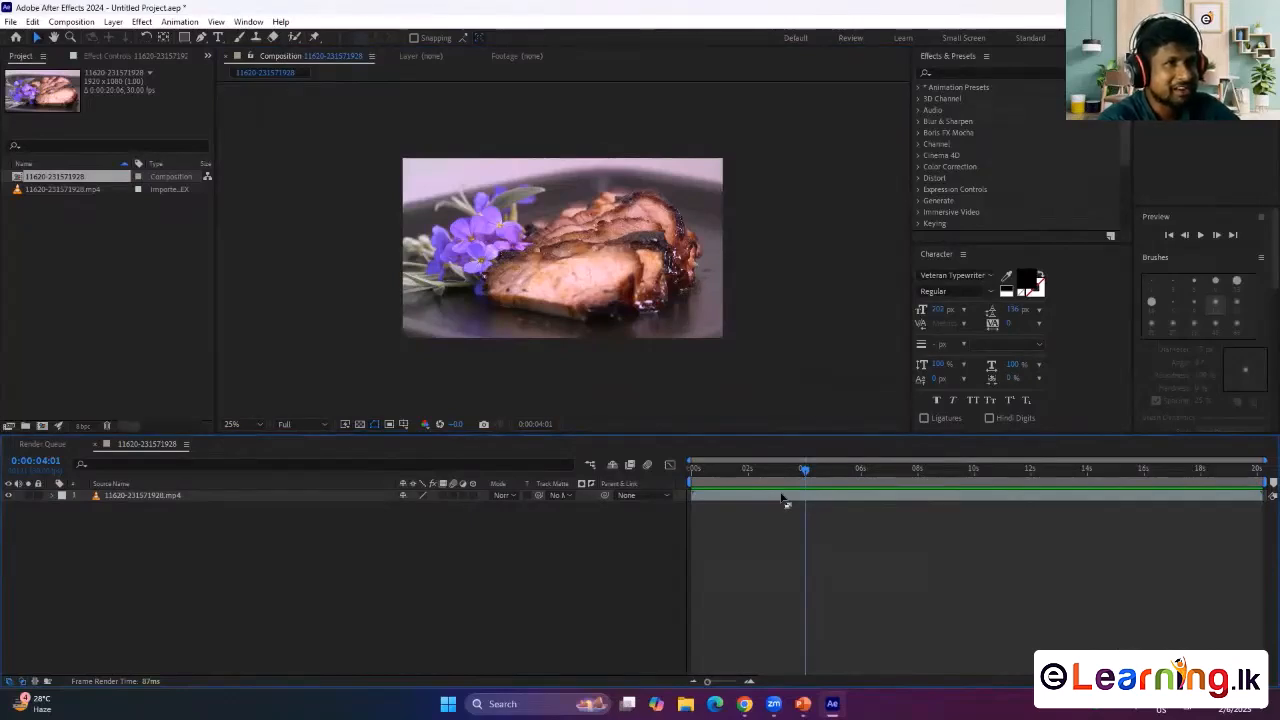
pyautogui.click(786, 503)
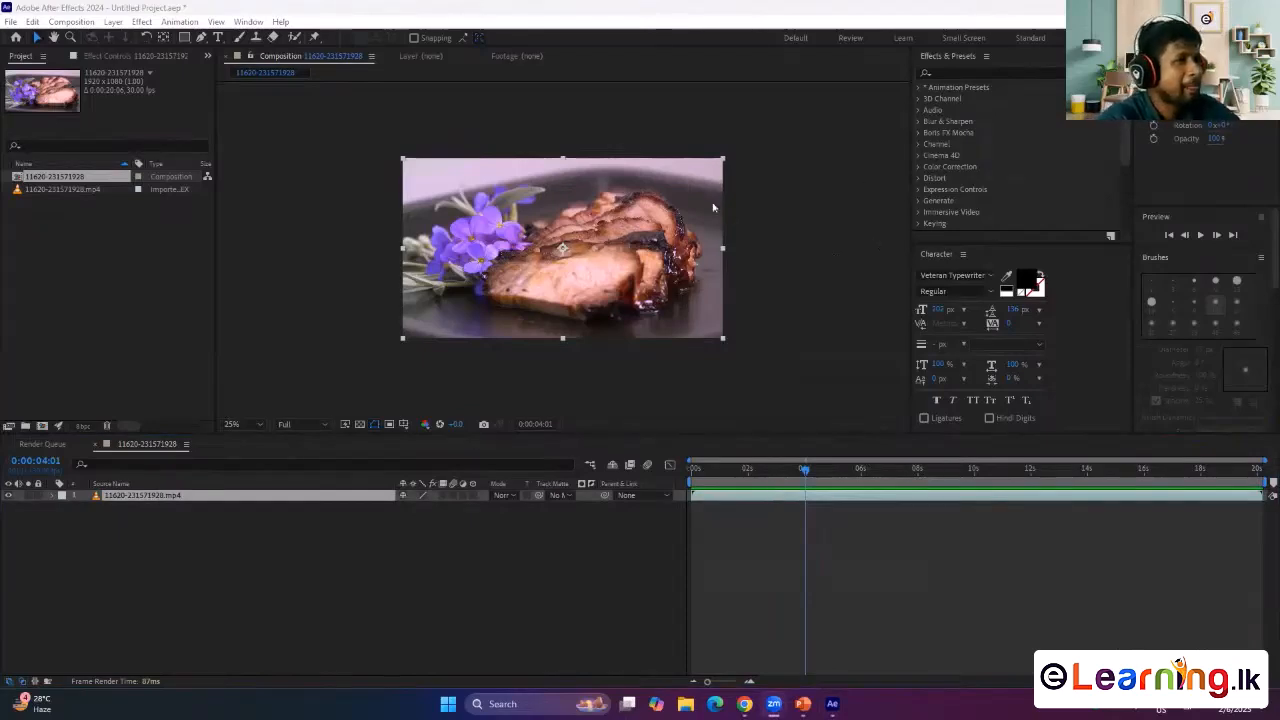
pyautogui.click(780, 130)
# - Add a text layer over the food footage containing the placeholder text "fjkdkdjdkdj"
pyautogui.click(218, 37)
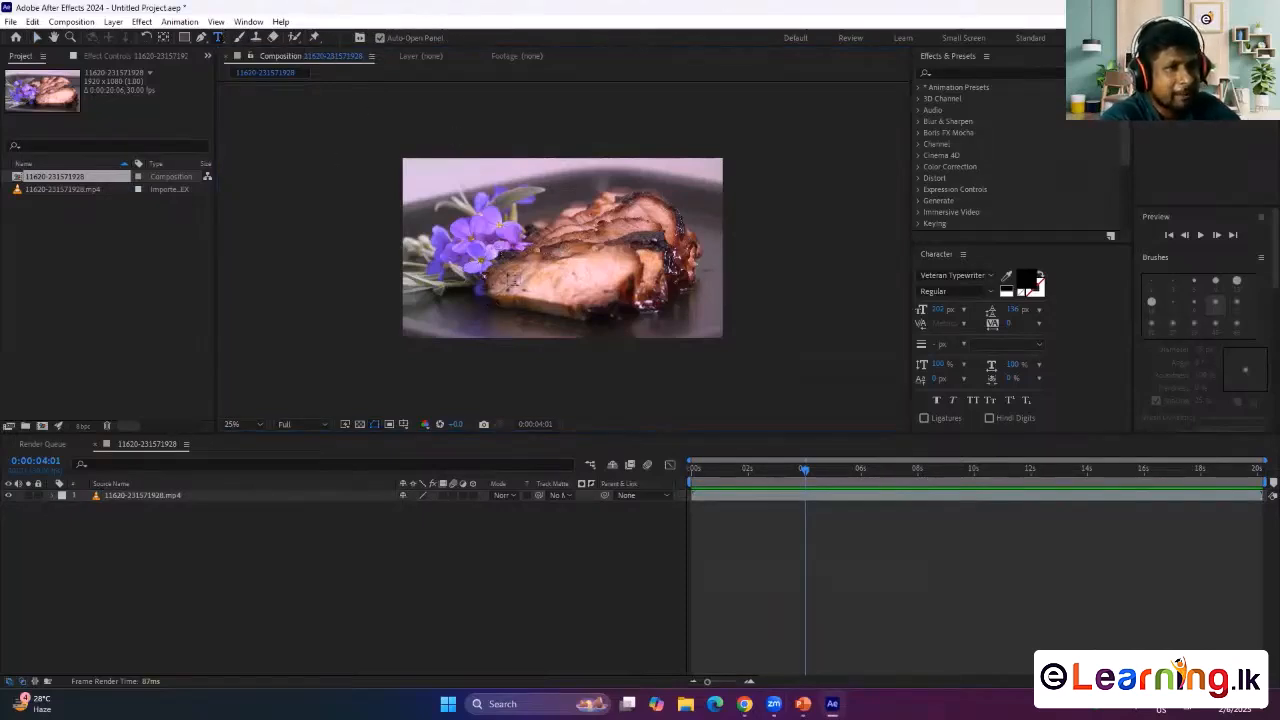
pyautogui.click(513, 280)
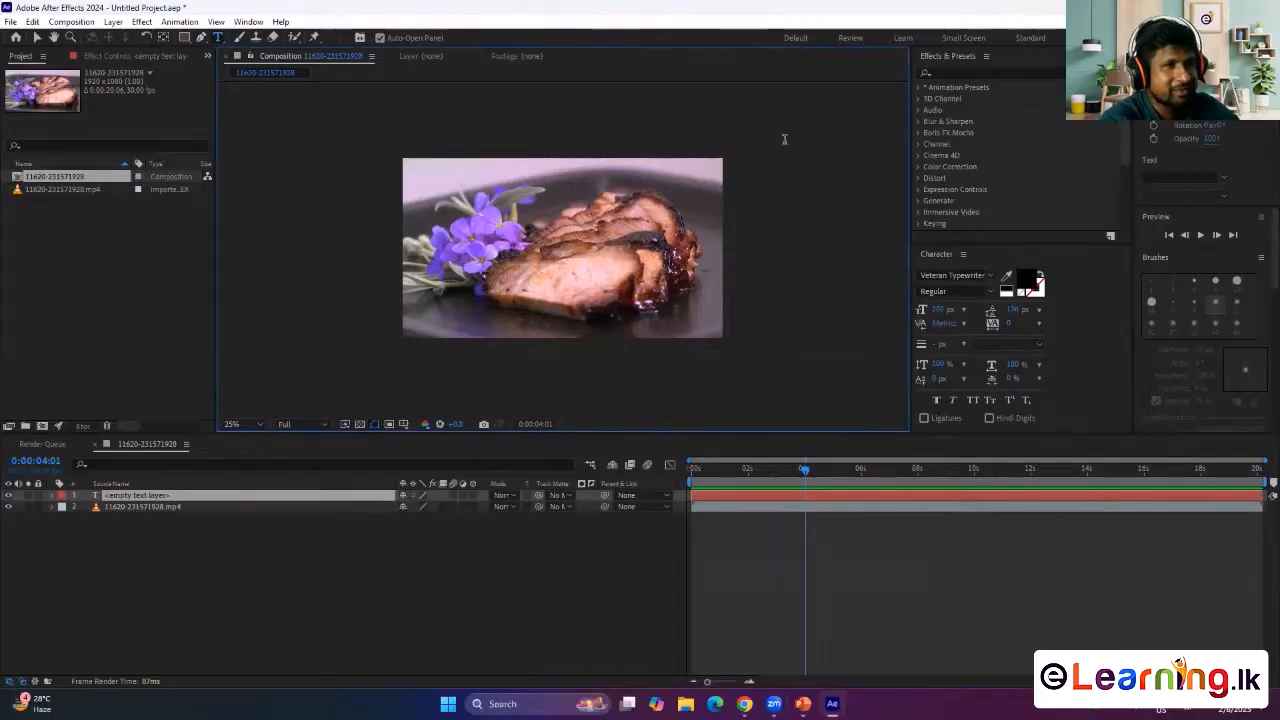
pyautogui.write('F')
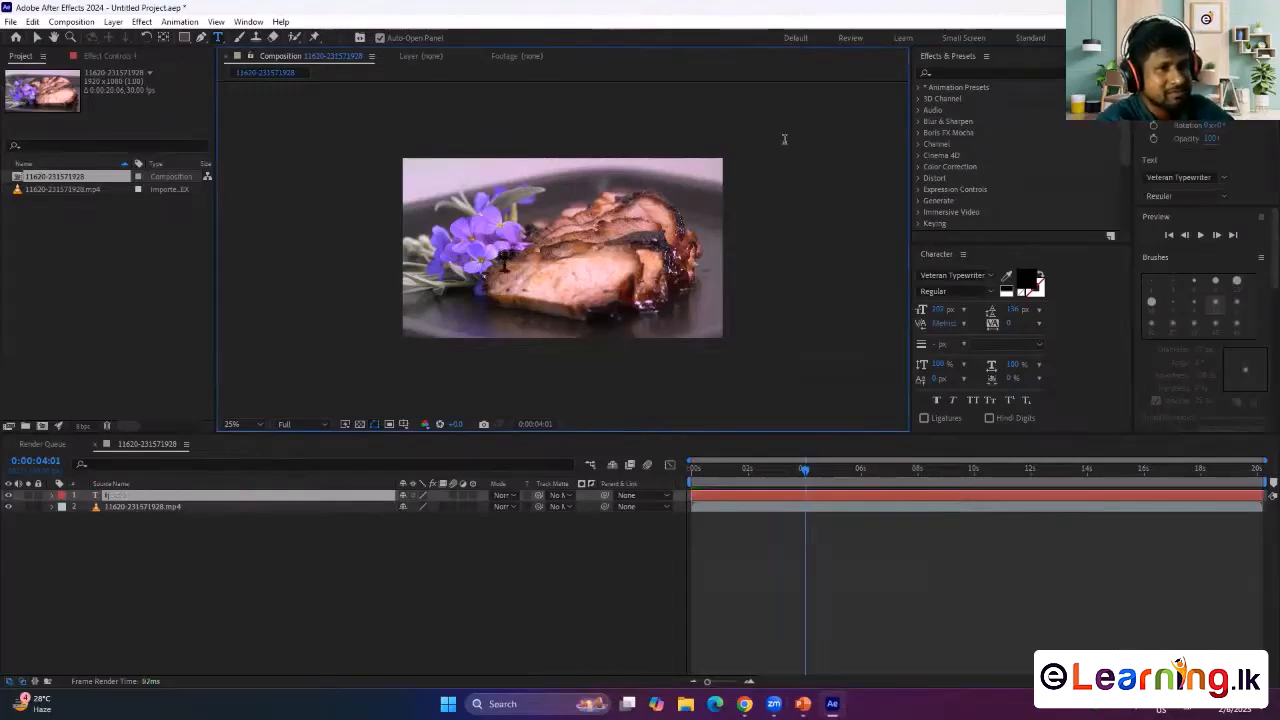
pyautogui.write('jkdkdjdkdj')
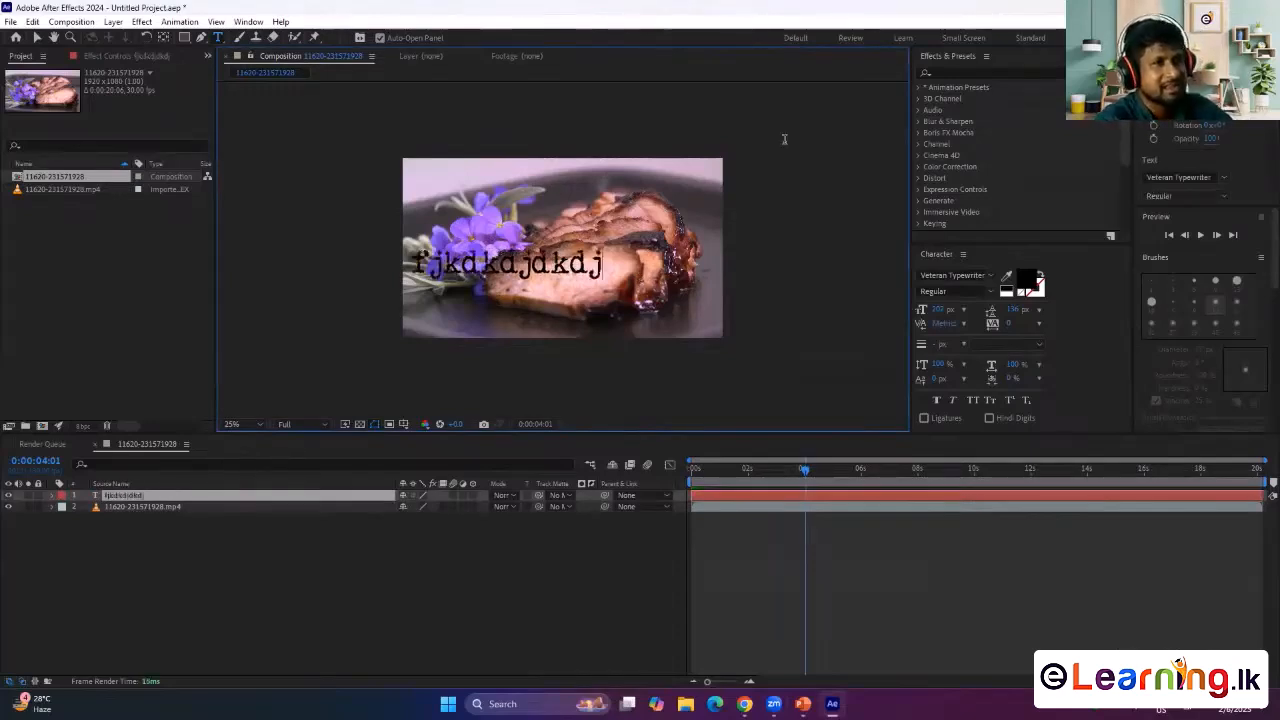
# - Replace the placeholder text in the text layer with the title "Flower Kitchen"
pyautogui.hotkey('ctrl', 'a')
pyautogui.write('kl')
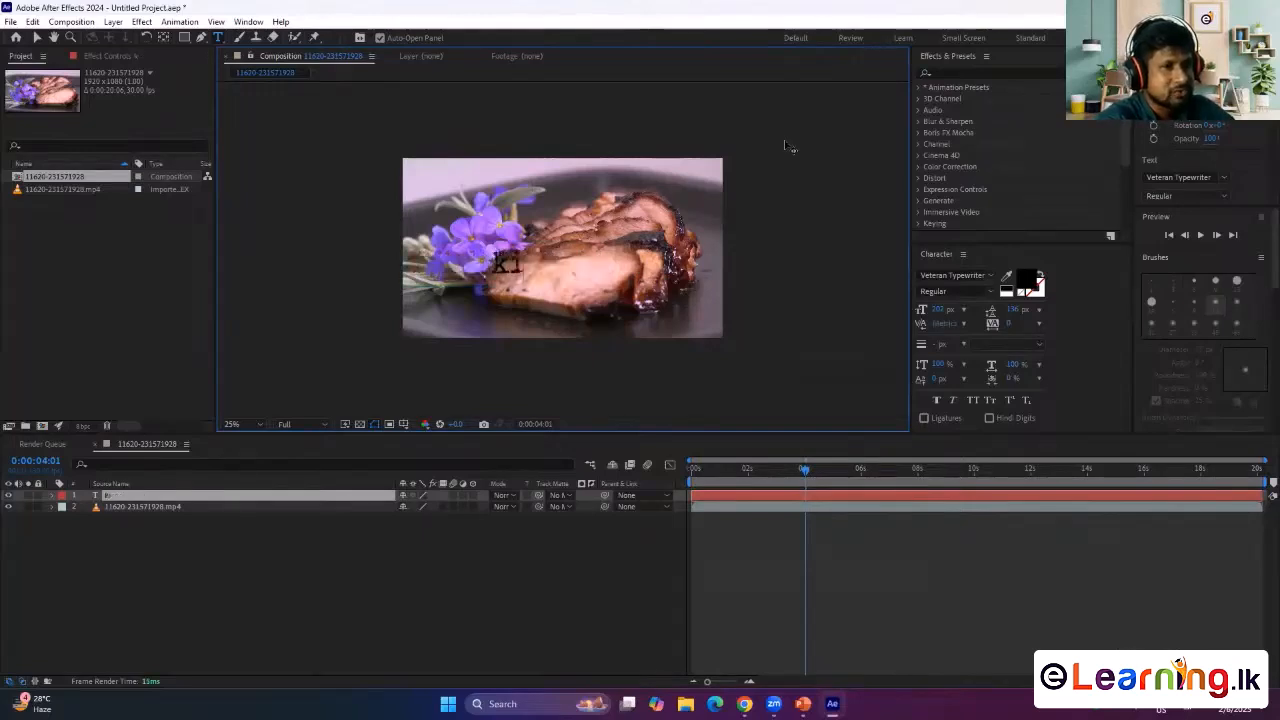
pyautogui.press('BackSpace')
pyautogui.press('BackSpace')
pyautogui.write('Kit')
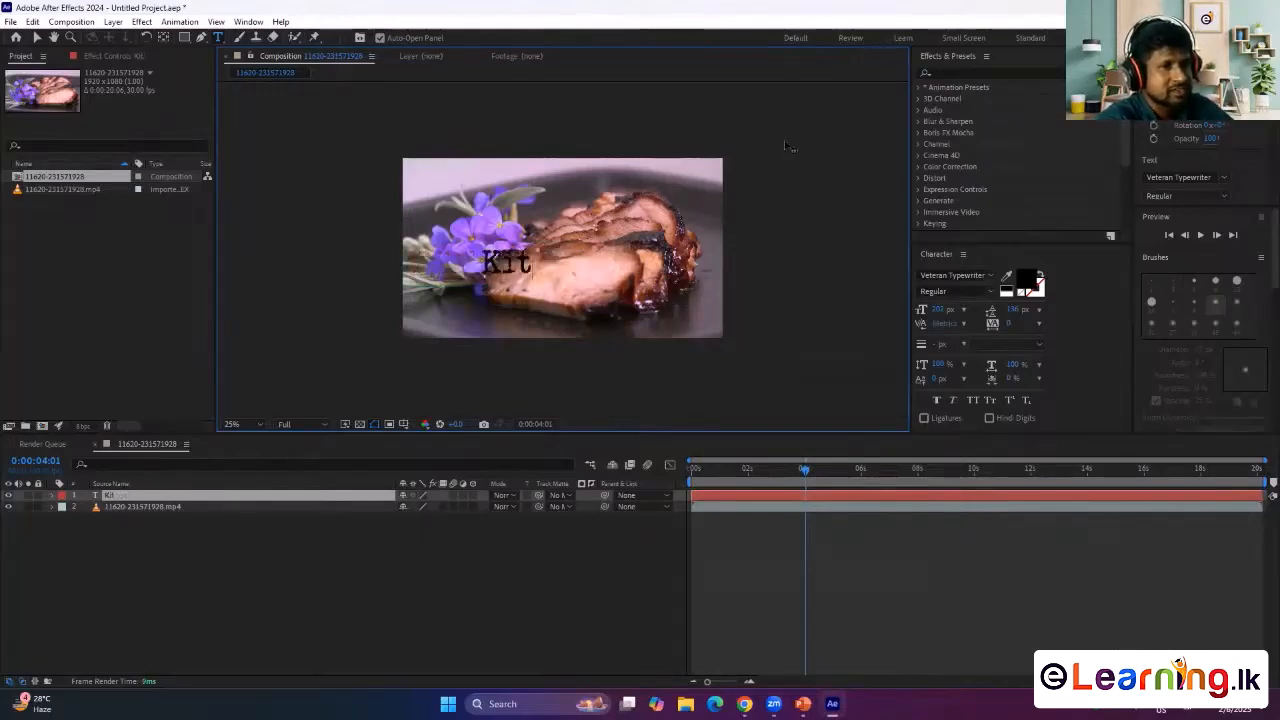
pyautogui.write('chen')
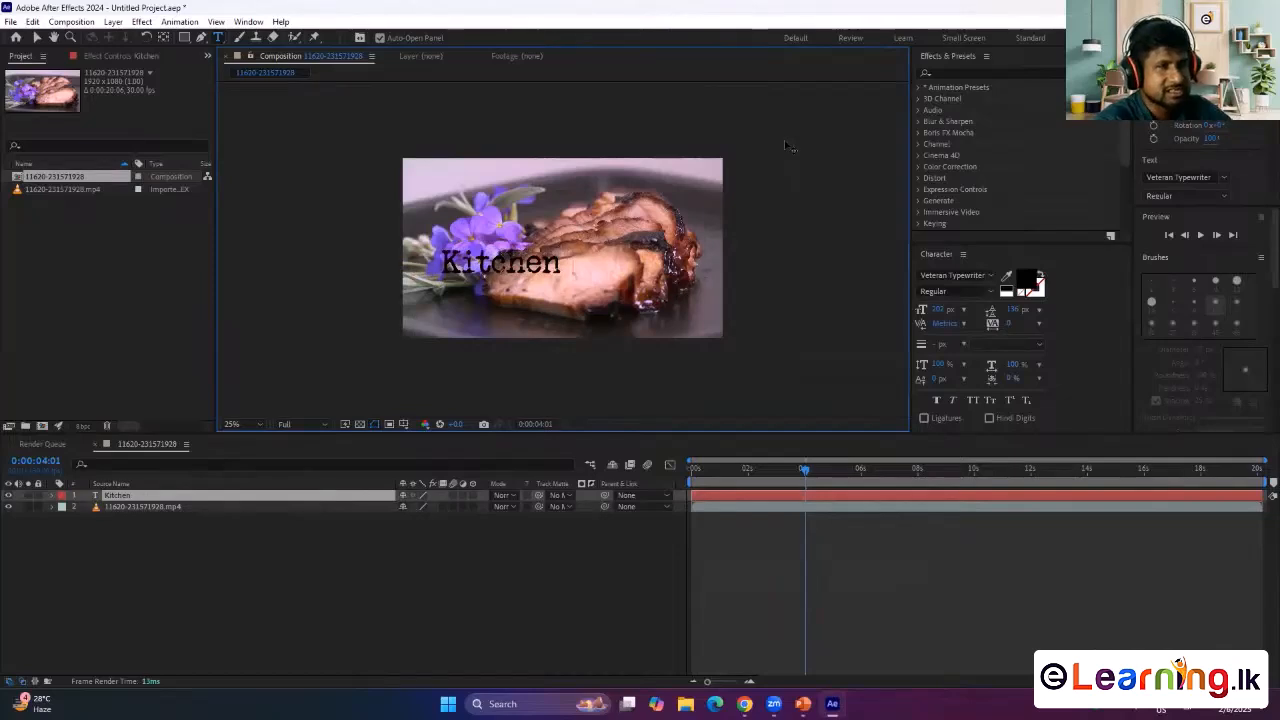
pyautogui.press('Escape')
pyautogui.write('Flower')
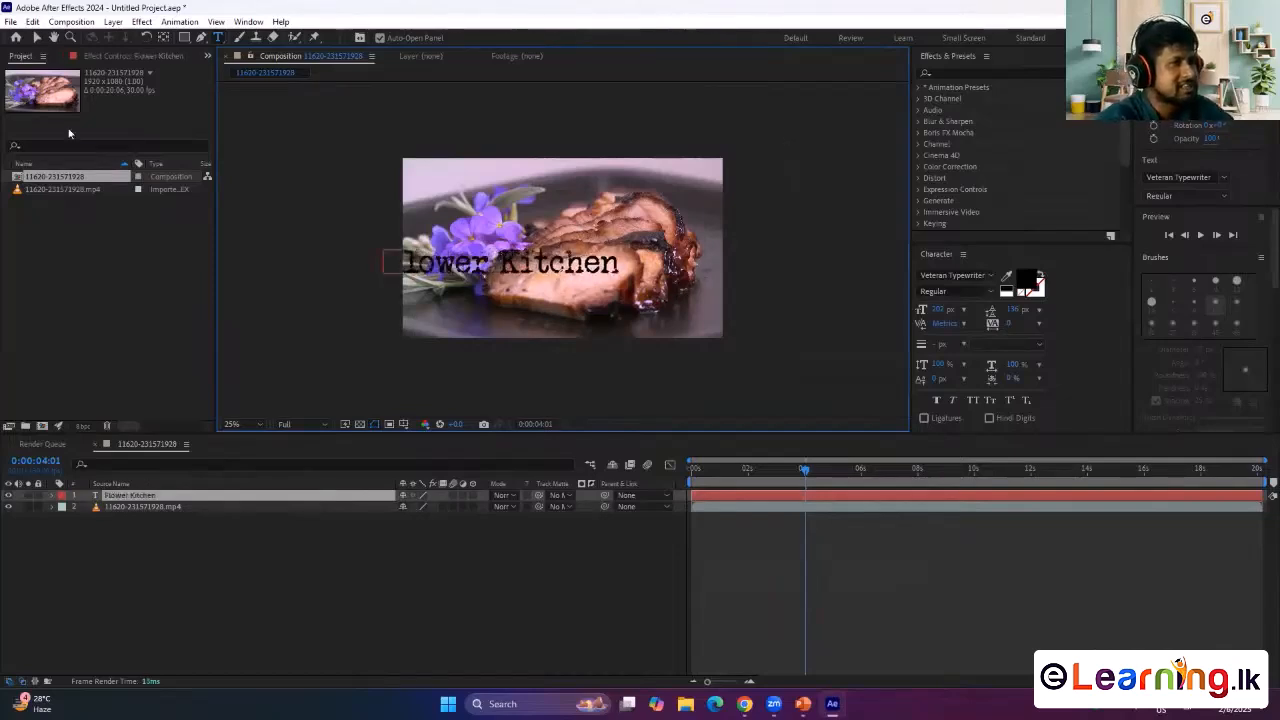
# - Change the font of the whole "Flower Kitchen" title to Hobo Std
pyautogui.hotkey('ctrl', 'a')
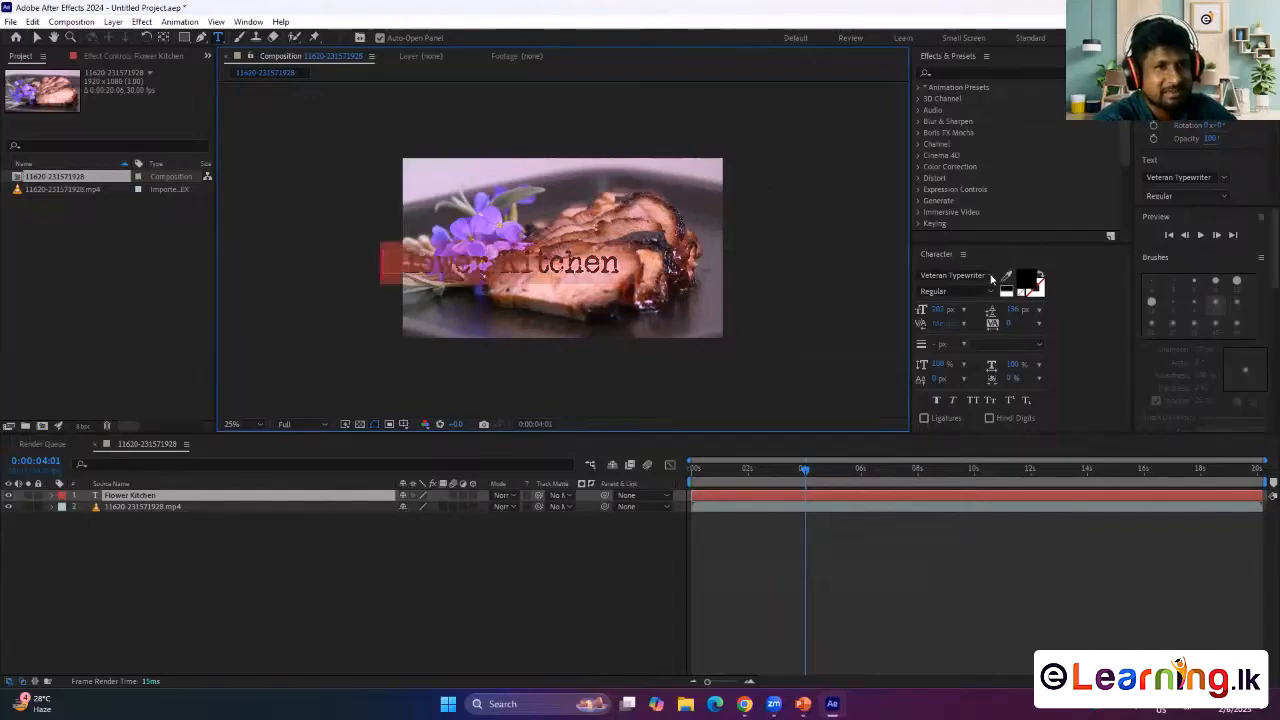
pyautogui.click(990, 276)
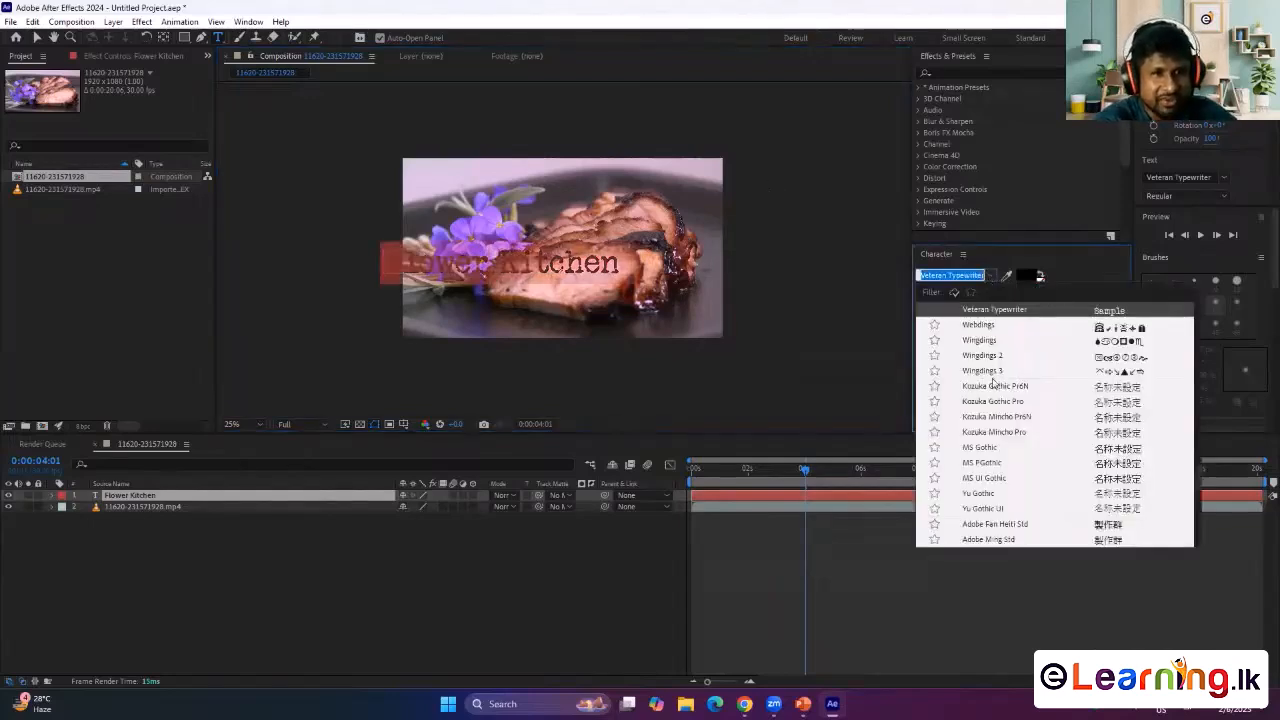
pyautogui.scroll(-5, 993, 383)
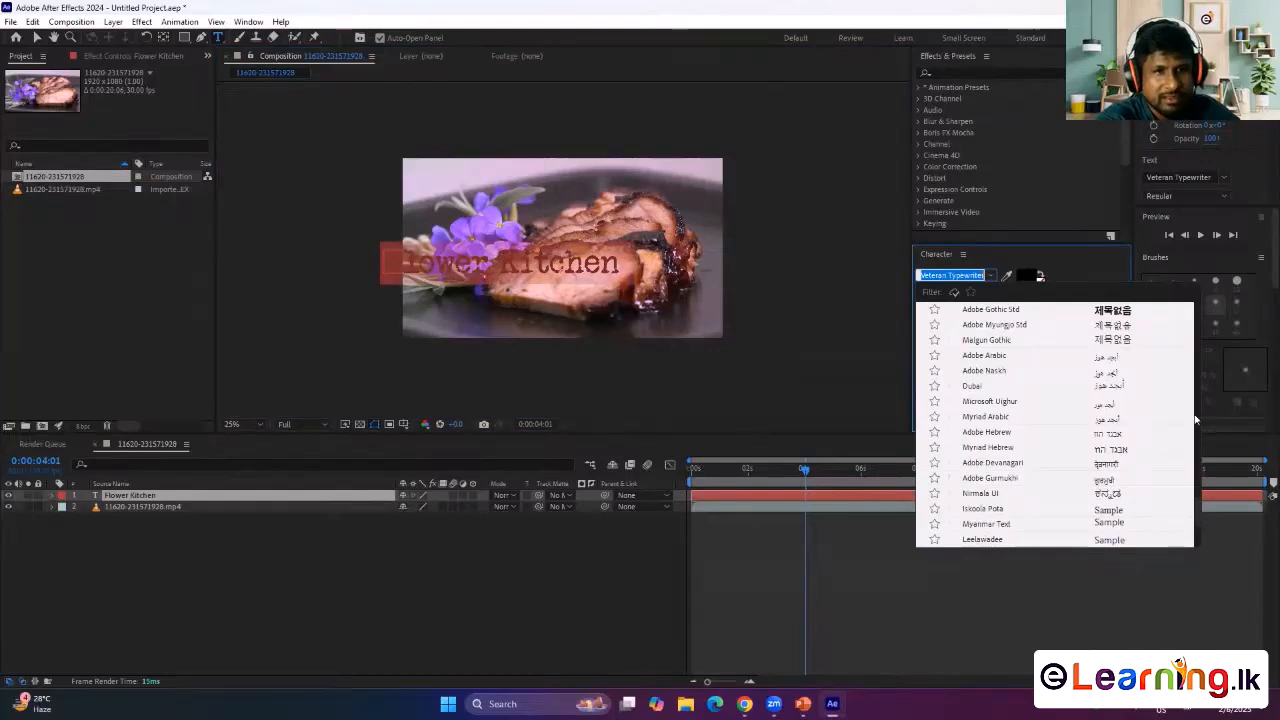
pyautogui.scroll(-4, 1020, 514)
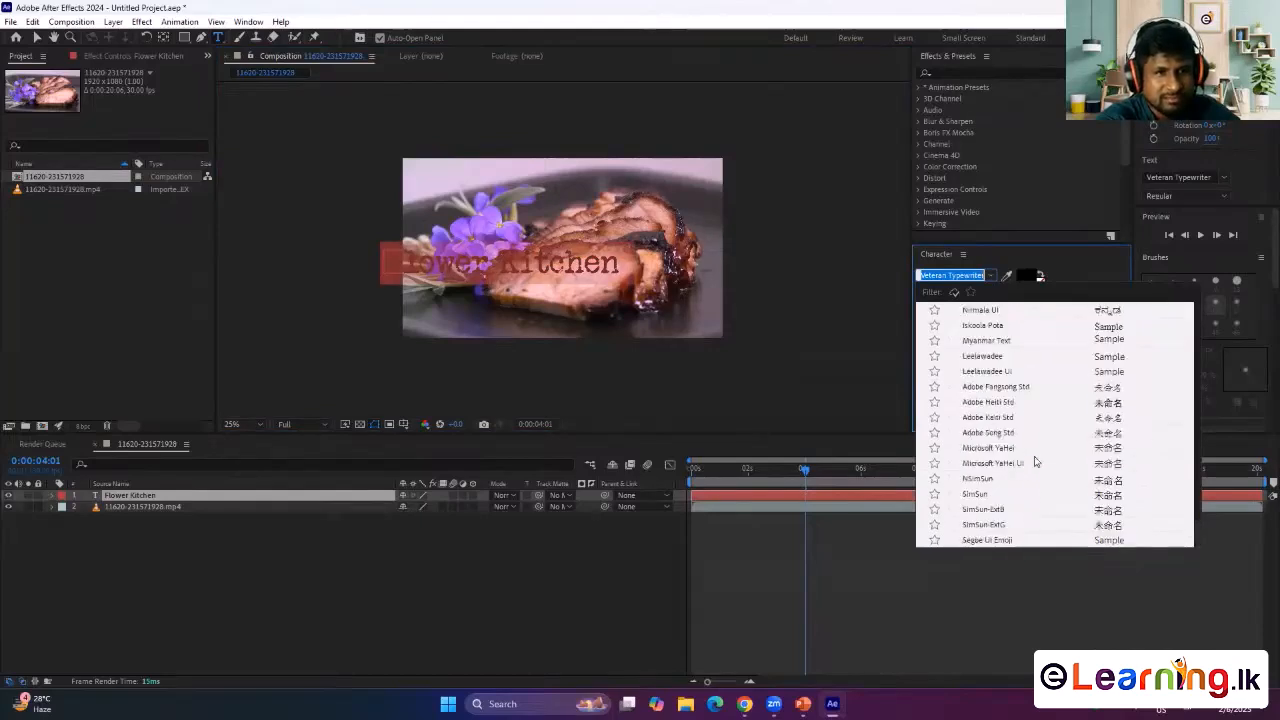
pyautogui.scroll(15, 1035, 461)
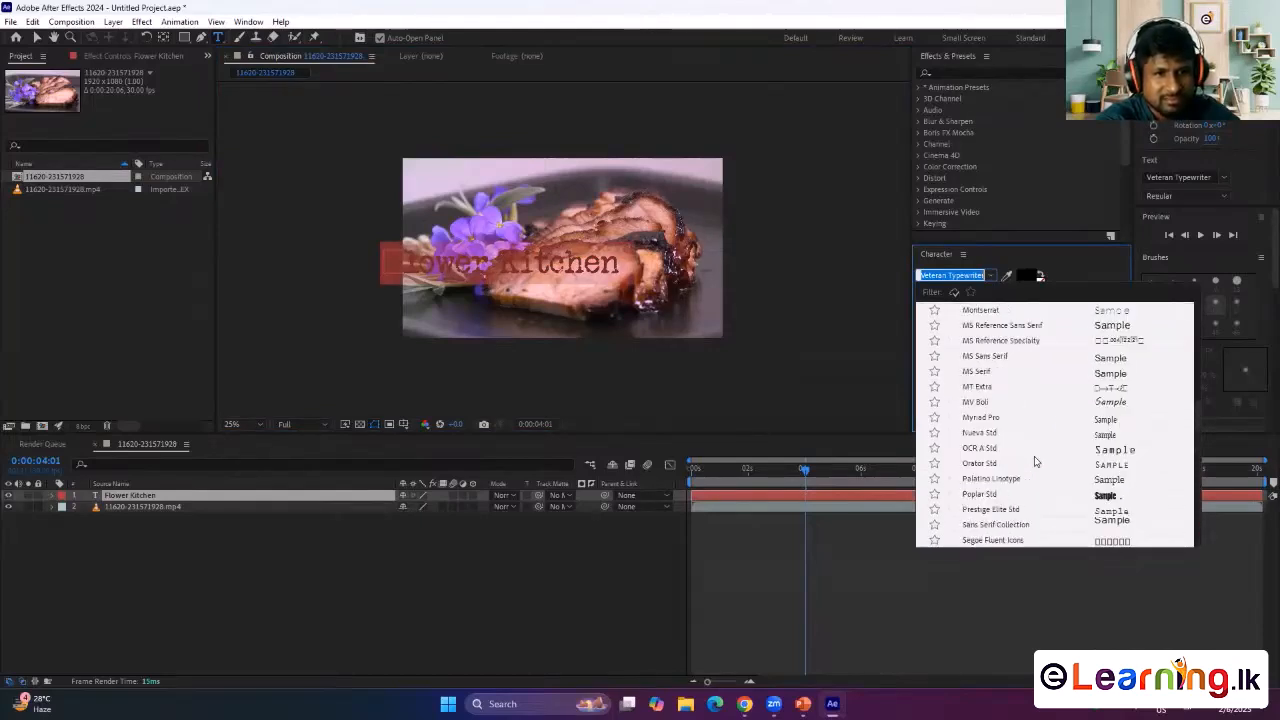
pyautogui.scroll(10, 1040, 460)
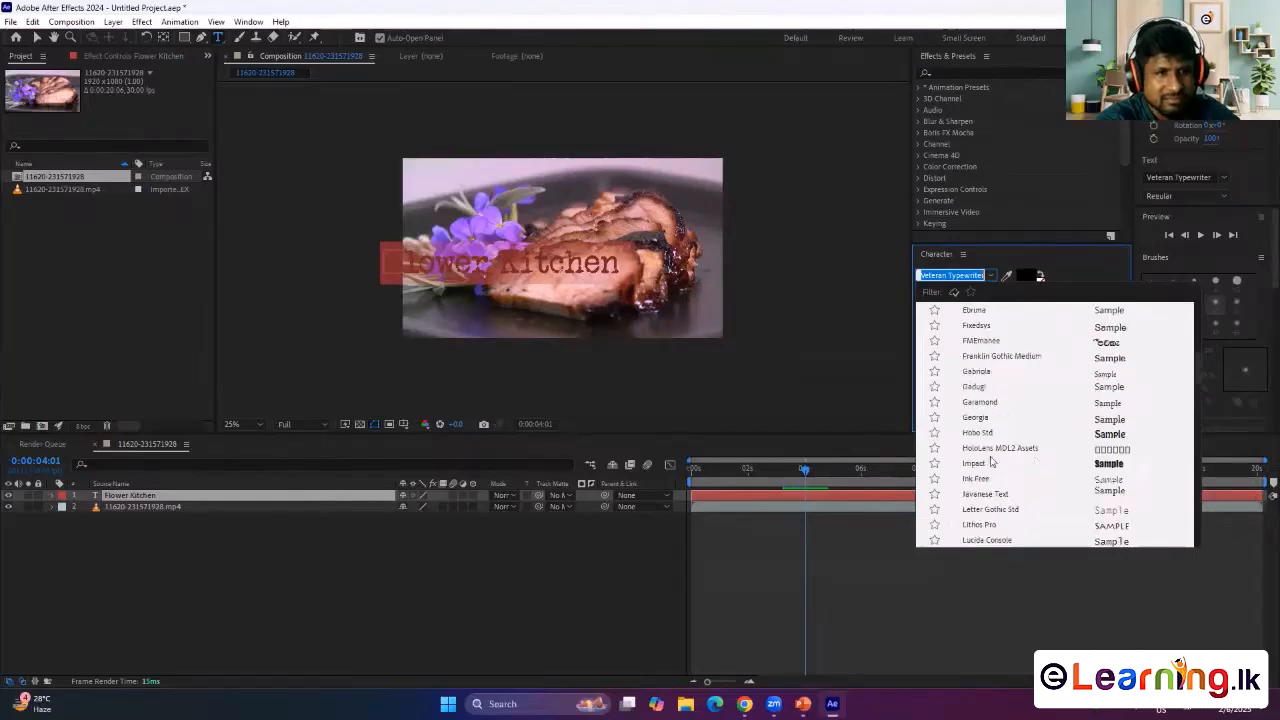
pyautogui.click(980, 432)
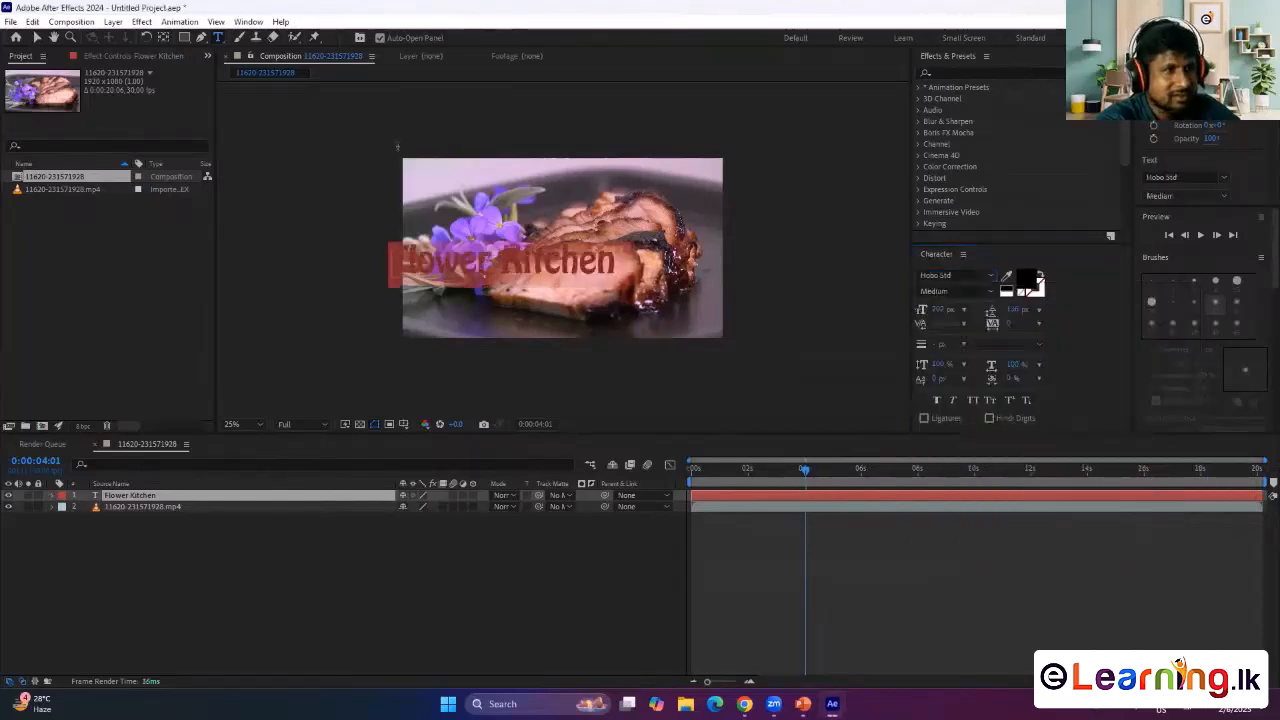
# - Move the "Flower Kitchen" title to the upper part of the frame and change its text colour to white
pyautogui.click(37, 38)
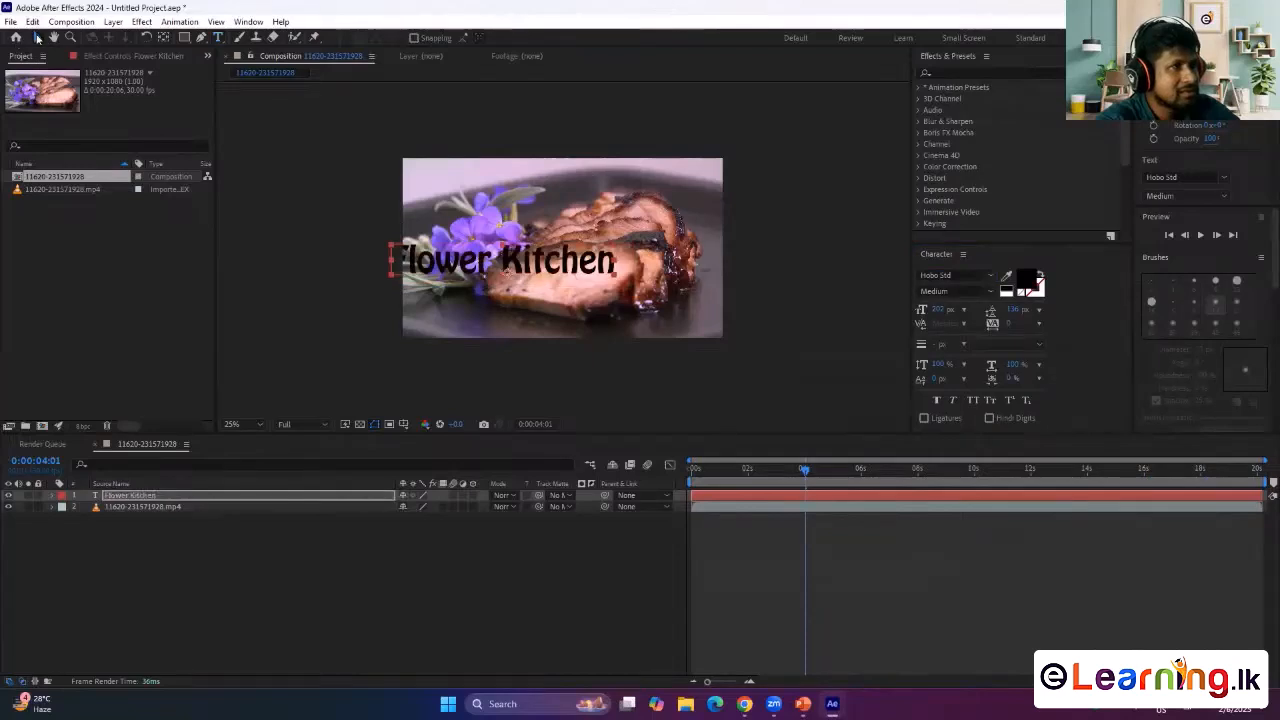
pyautogui.moveTo(508, 273); pyautogui.dragTo(553, 205)
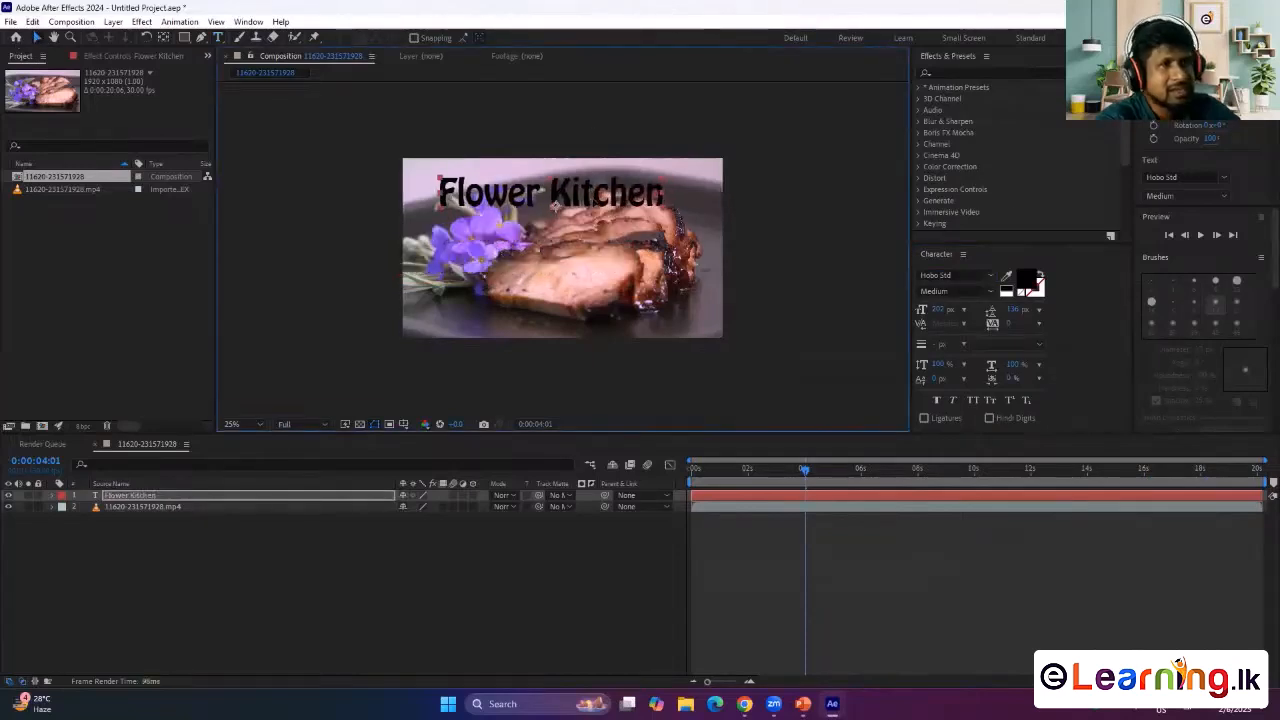
pyautogui.click(1028, 281)
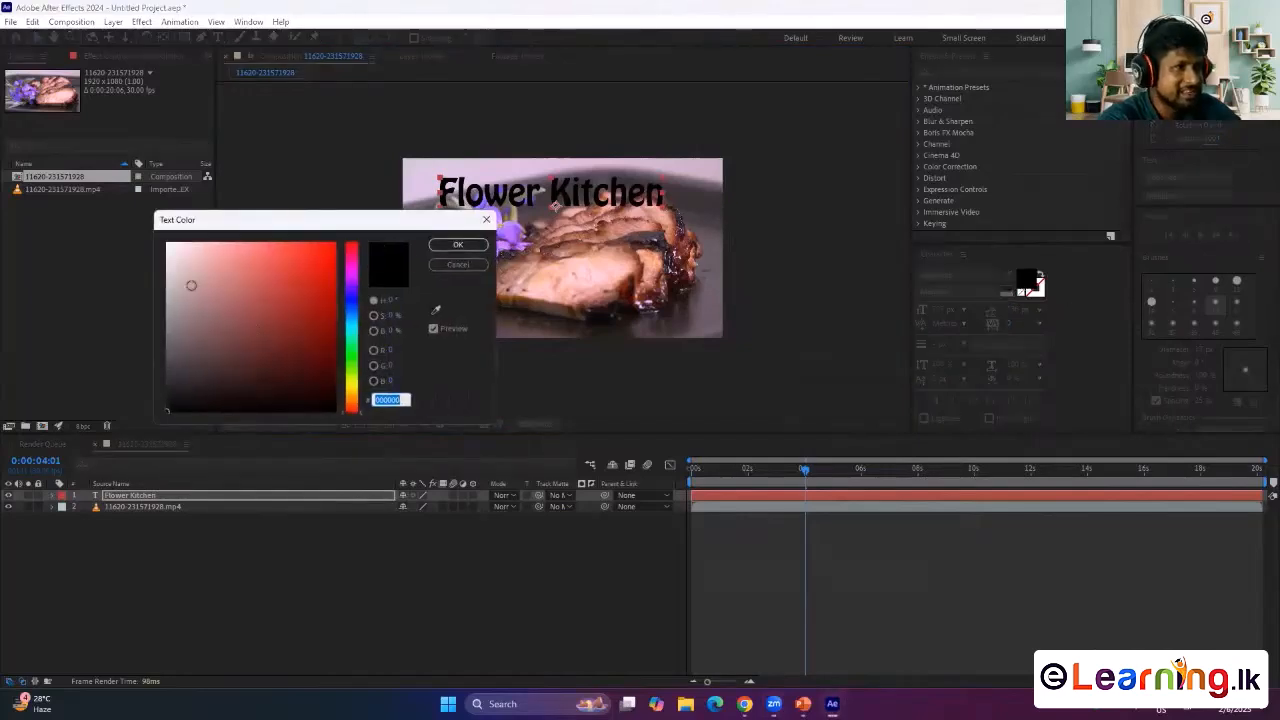
pyautogui.click(167, 242)
pyautogui.click(458, 246)
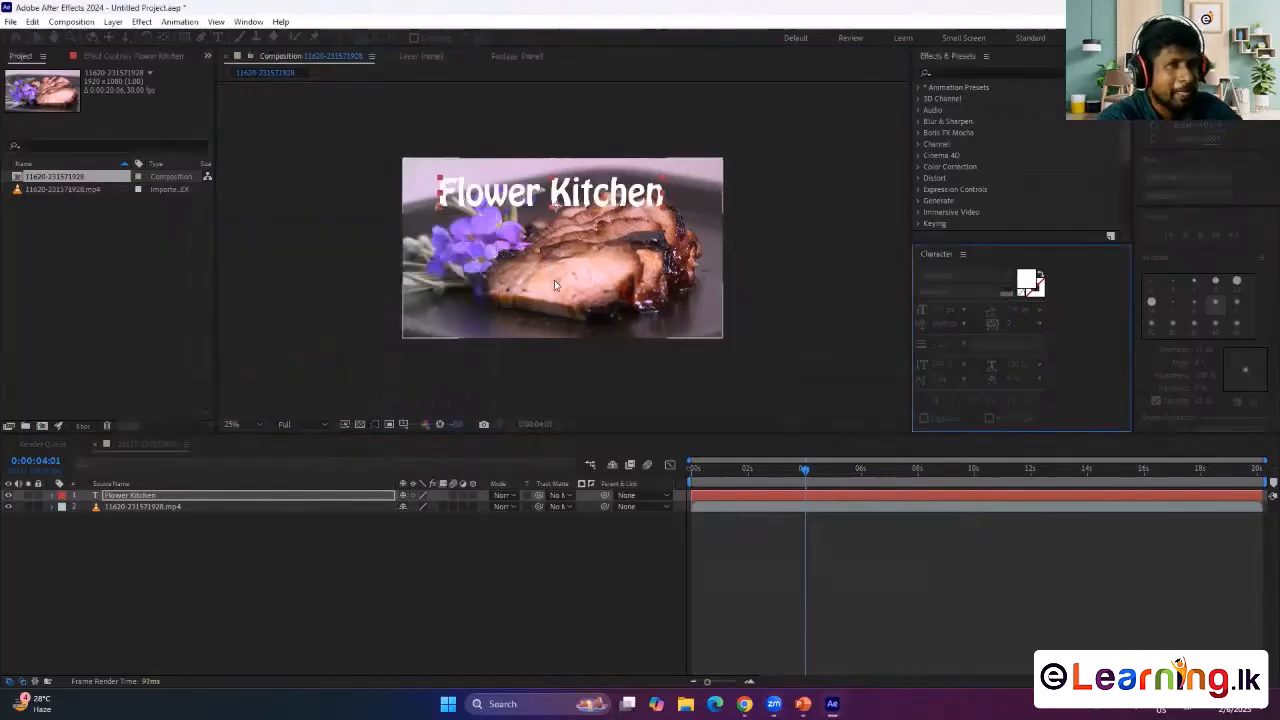
# - Preview the white title over the footage and return the playhead to 0:00:00:00
pyautogui.click(679, 478)
pyautogui.press('space')
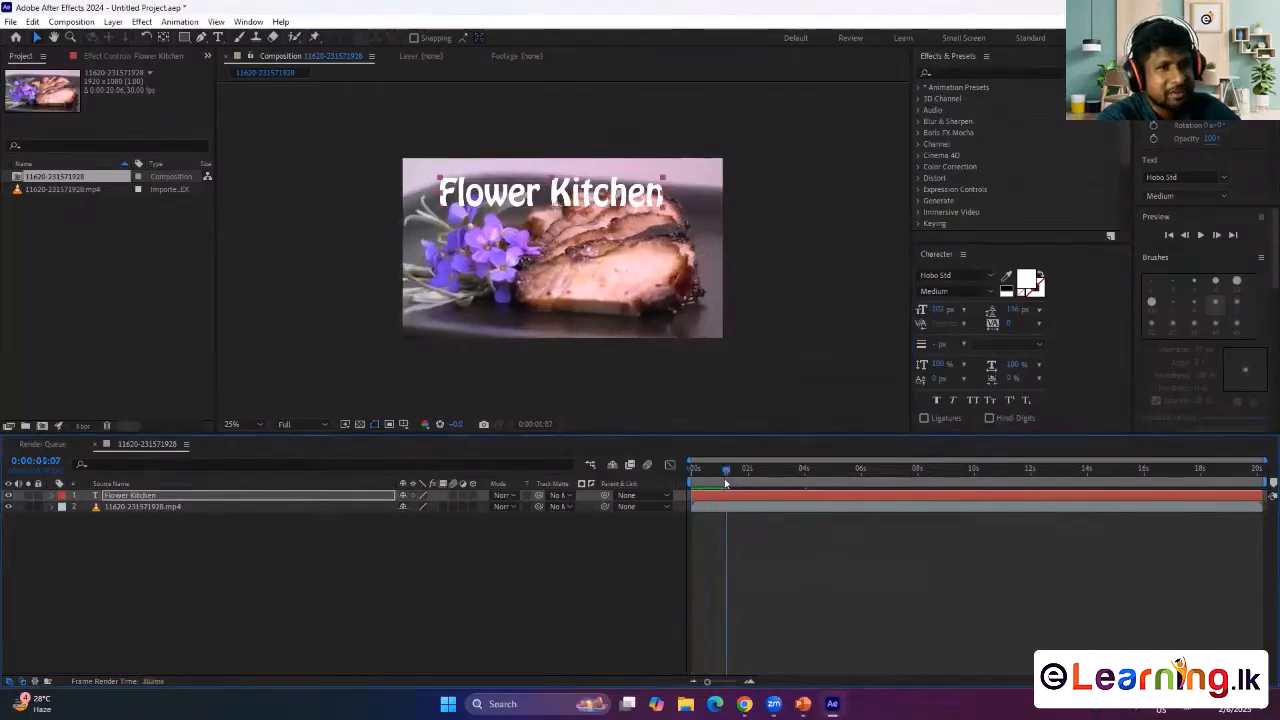
pyautogui.click(651, 493)
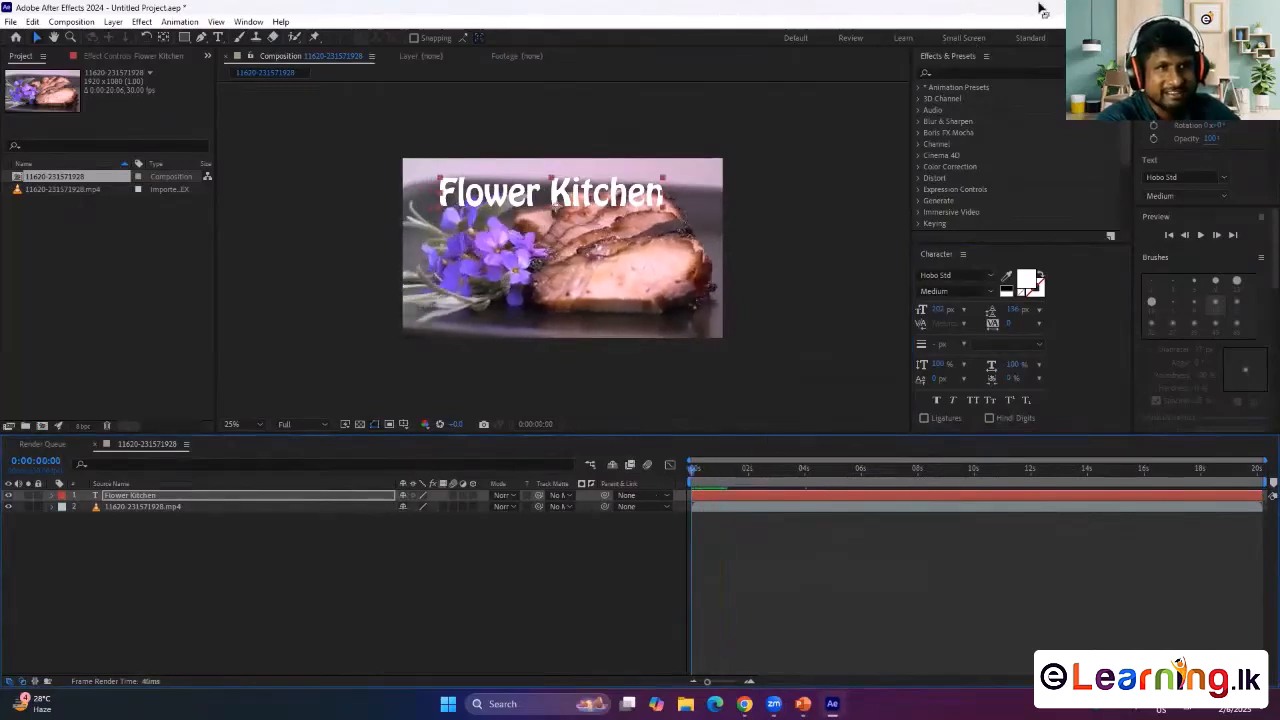
# - Apply the Slow Fade On preset from the Animate In text presets to the "Flower Kitchen" layer and preview the animation
pyautogui.click(985, 72)
pyautogui.click(918, 87)
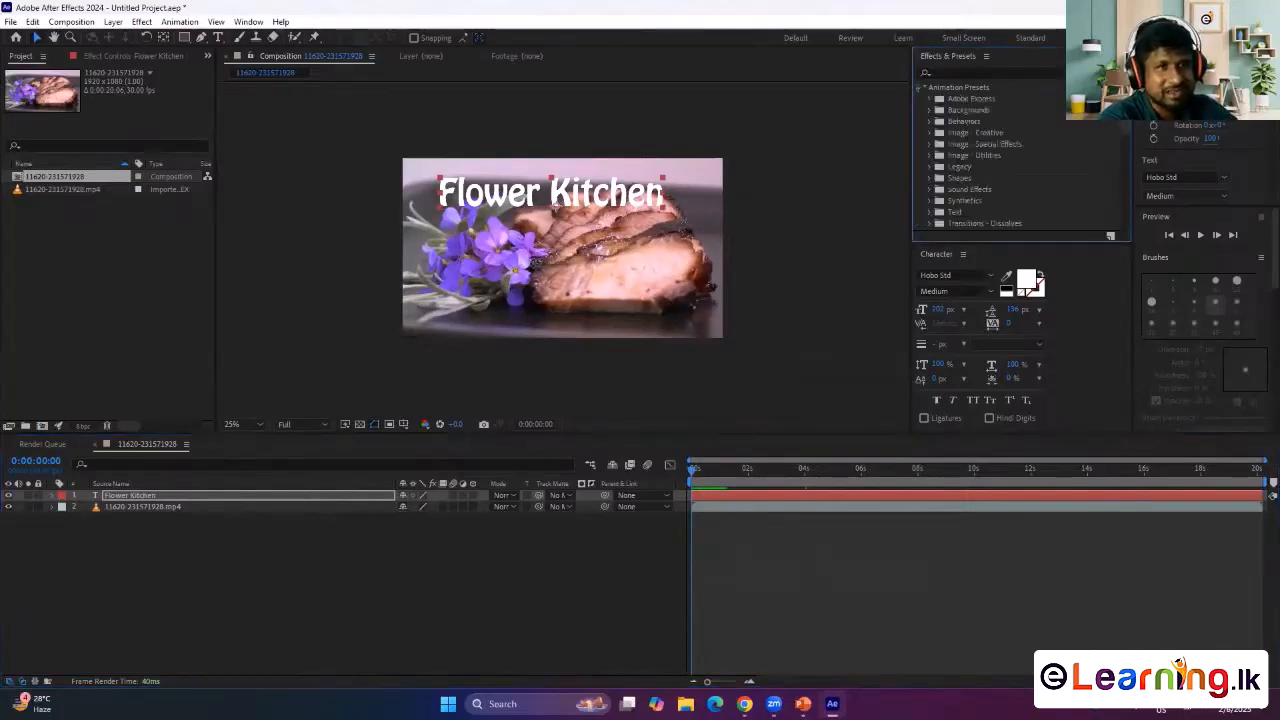
pyautogui.click(930, 212)
pyautogui.scroll(-5, 932, 155)
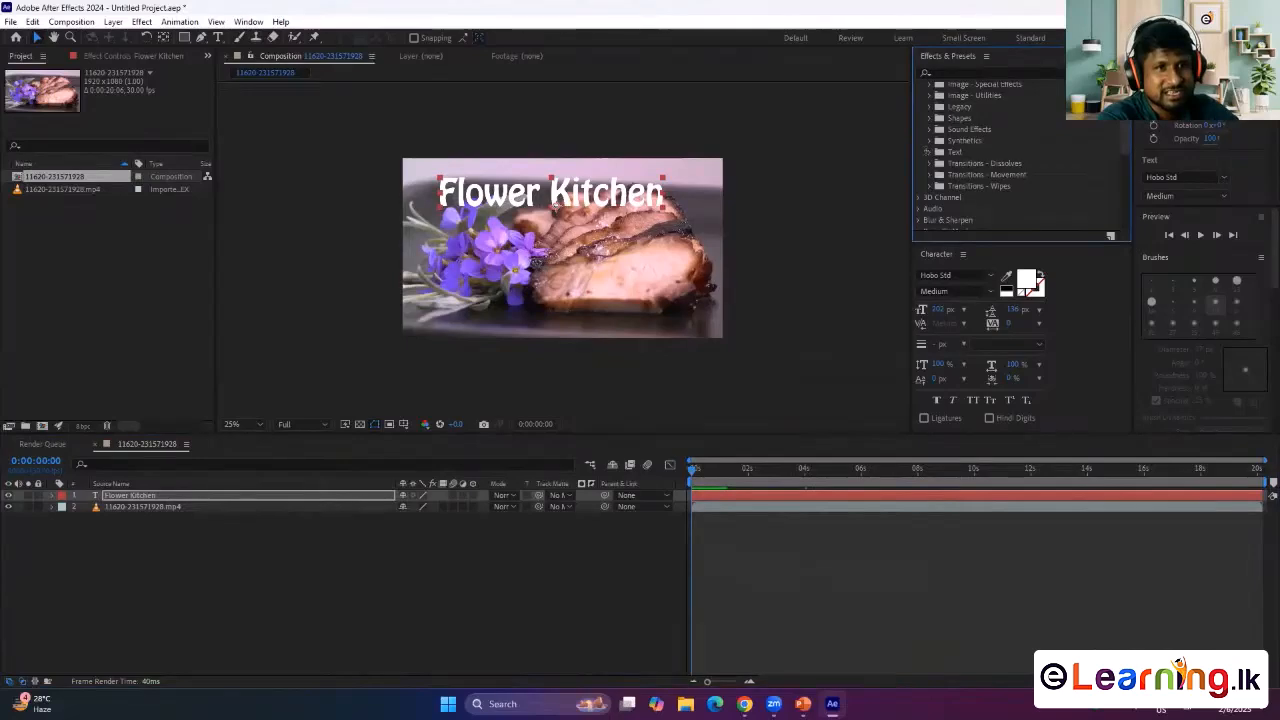
pyautogui.scroll(-3, 981, 133)
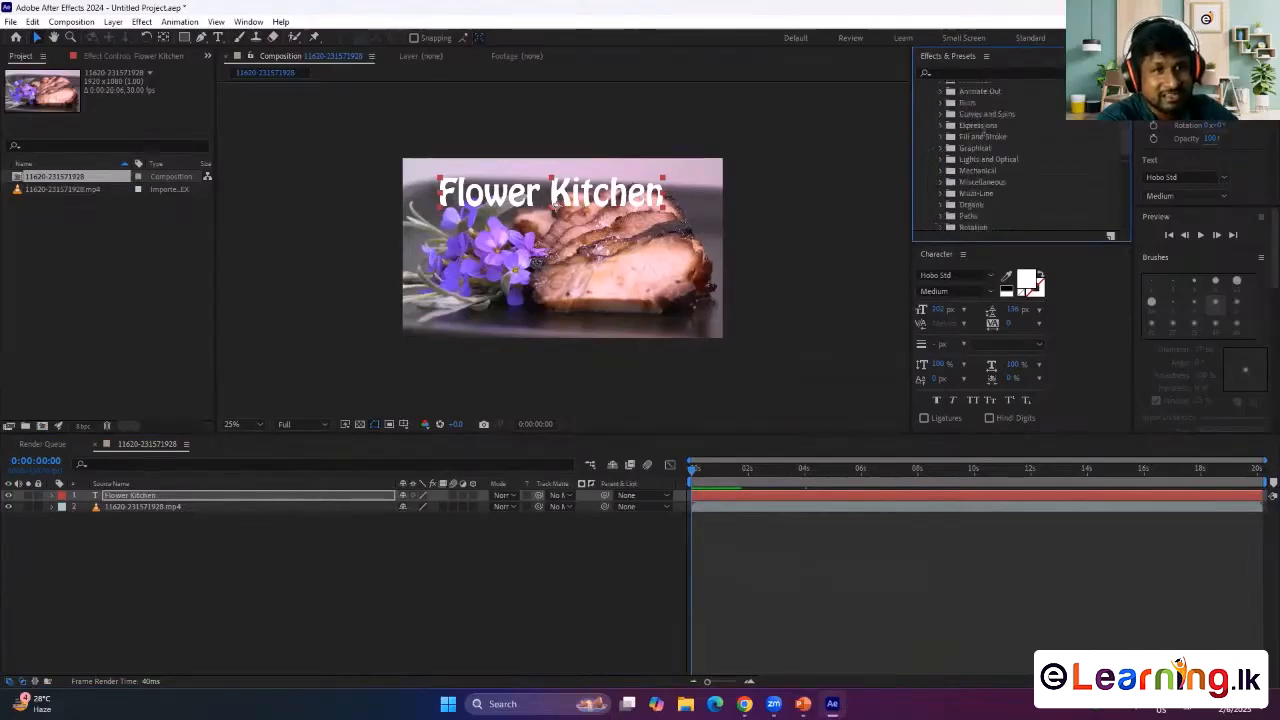
pyautogui.scroll(3, 1033, 170)
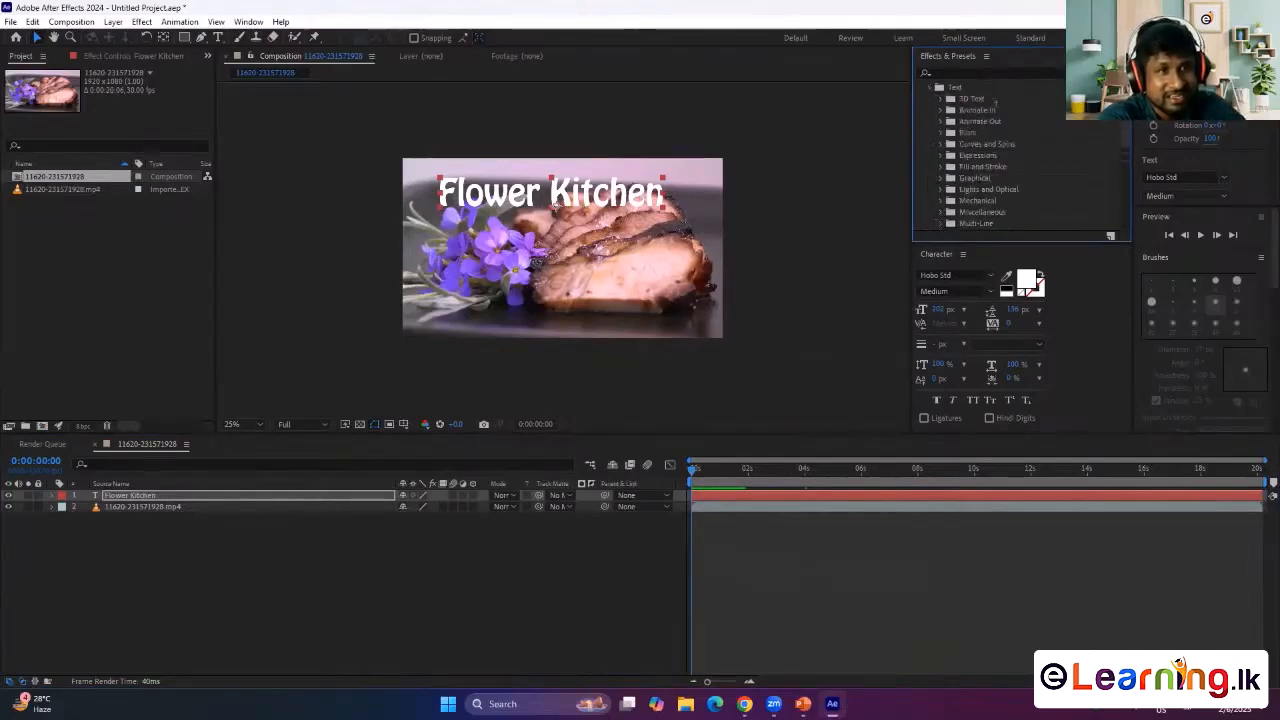
pyautogui.click(944, 110)
pyautogui.scroll(-4, 1000, 155)
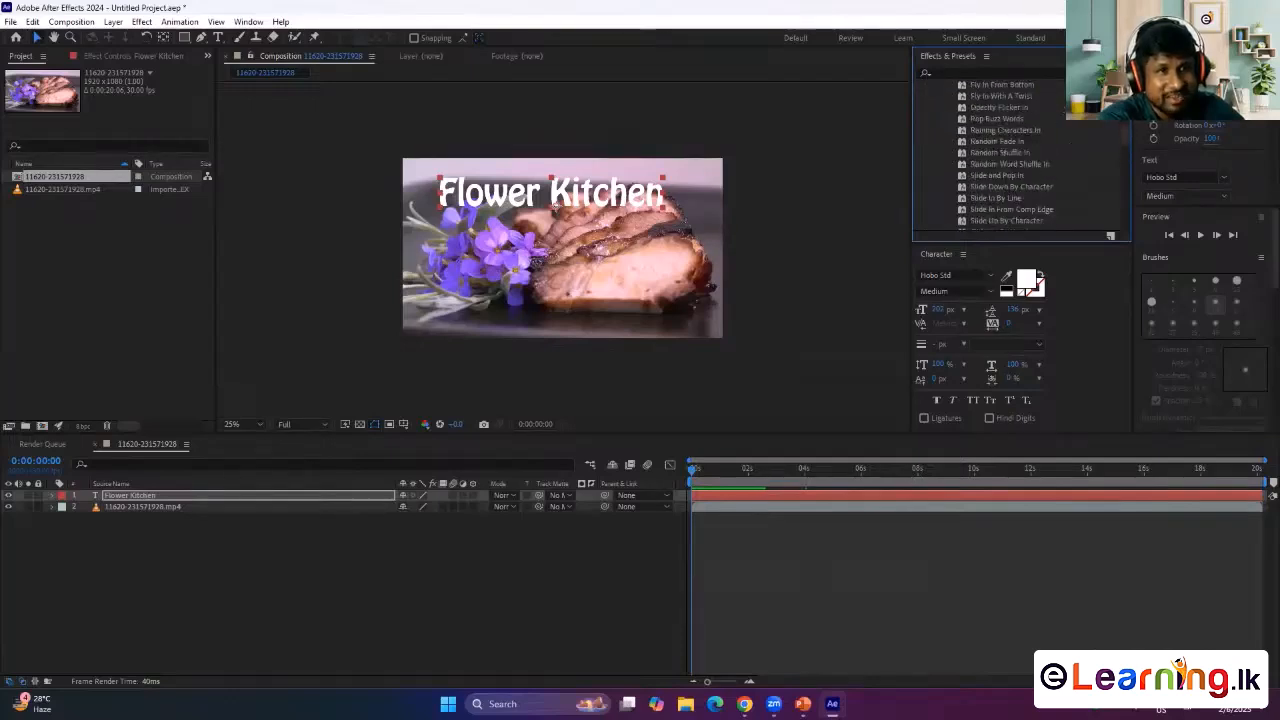
pyautogui.scroll(5, 1000, 155)
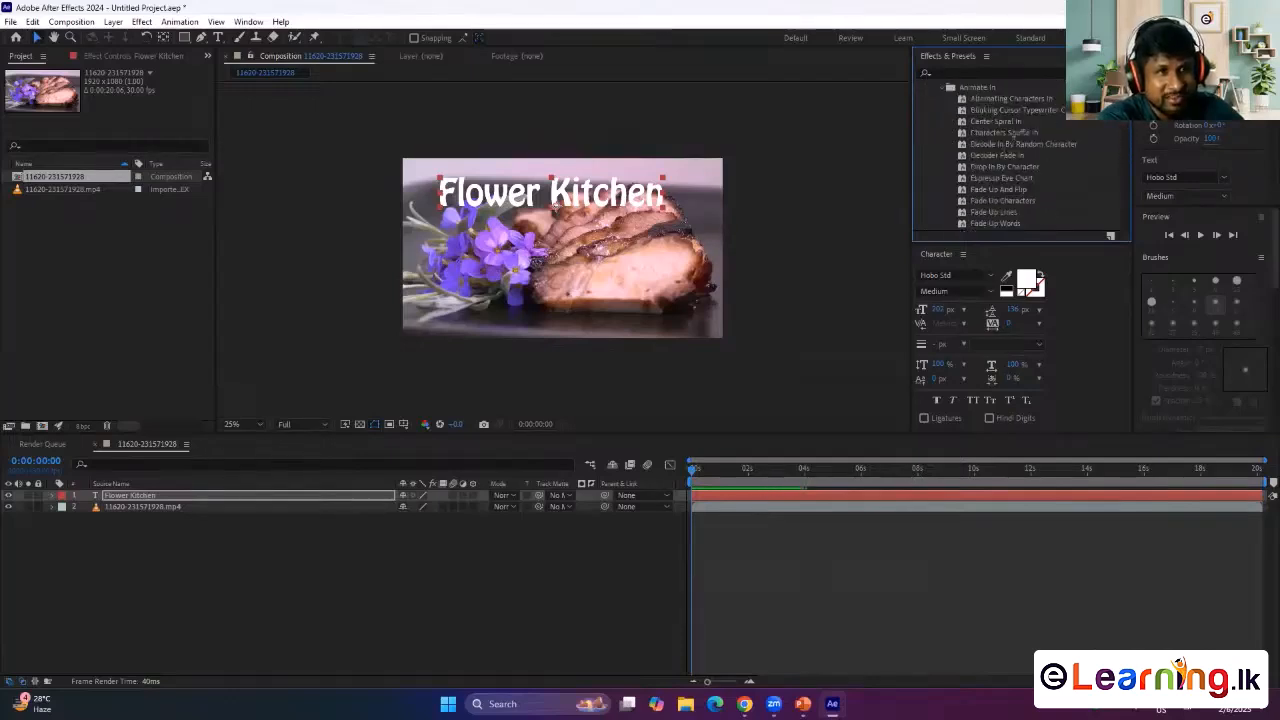
pyautogui.scroll(-4, 1030, 140)
pyautogui.scroll(-2, 1062, 174)
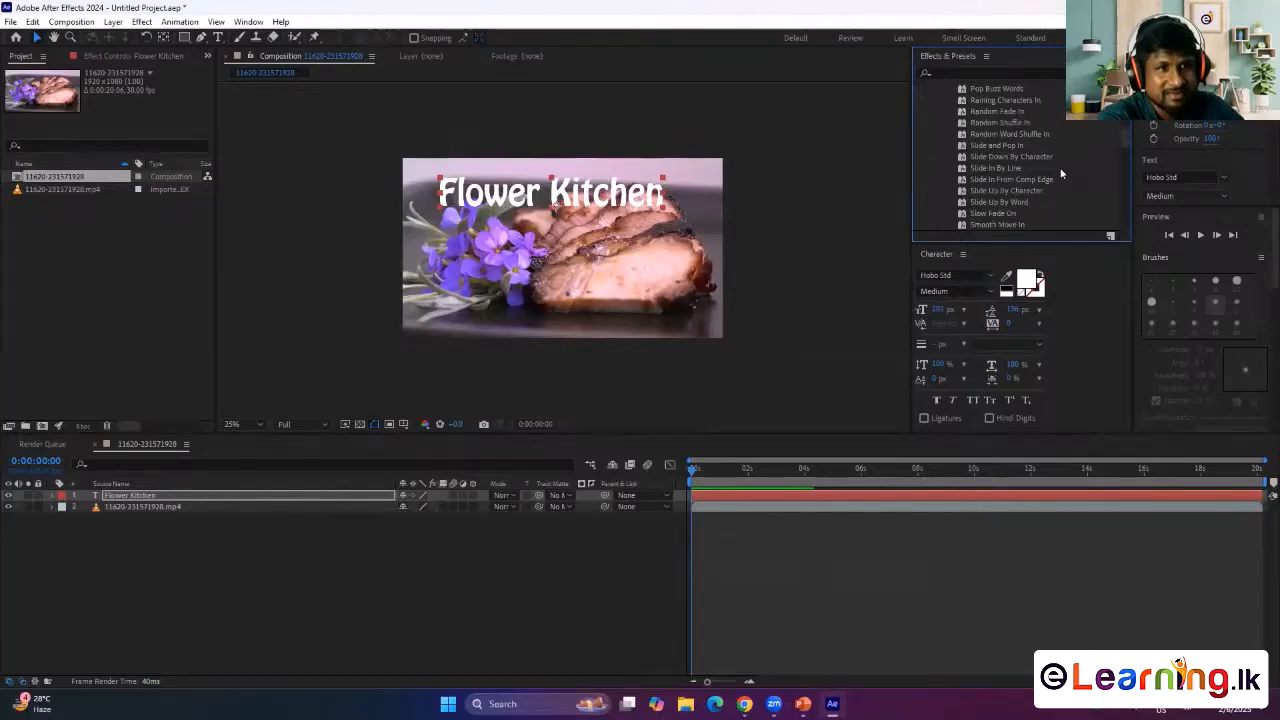
pyautogui.moveTo(995, 213); pyautogui.dragTo(810, 496)
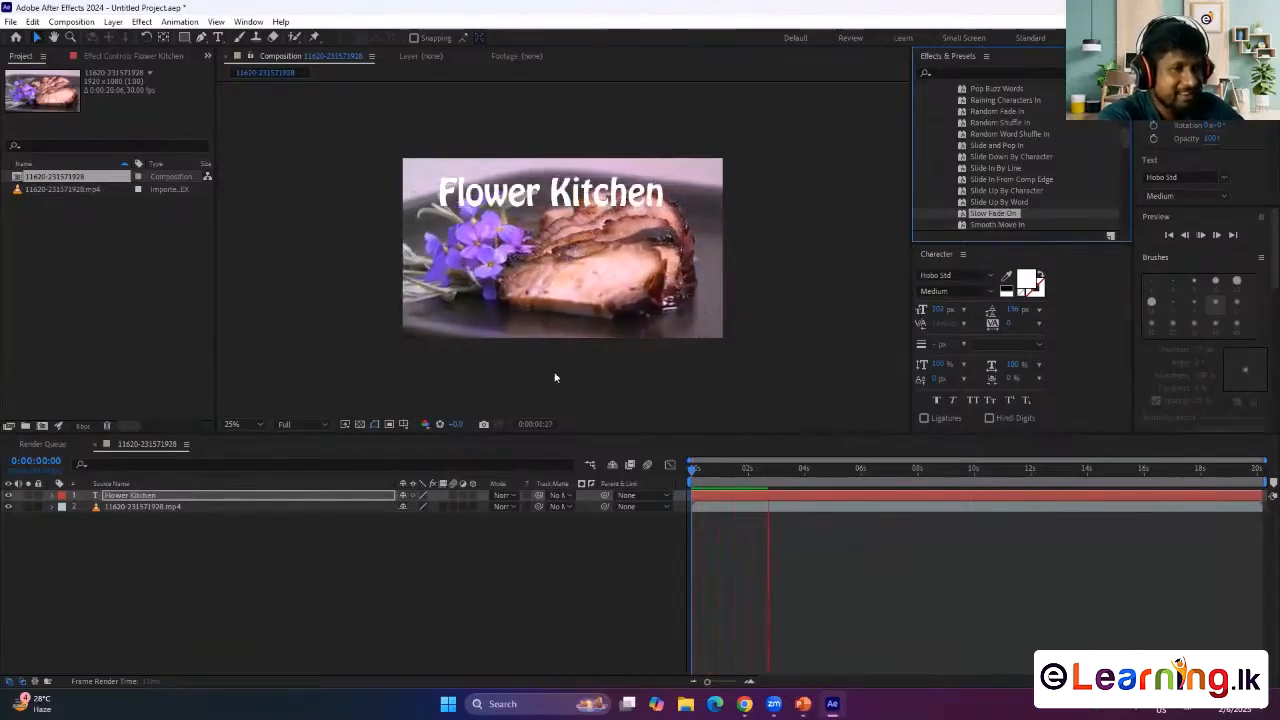
pyautogui.press('space')
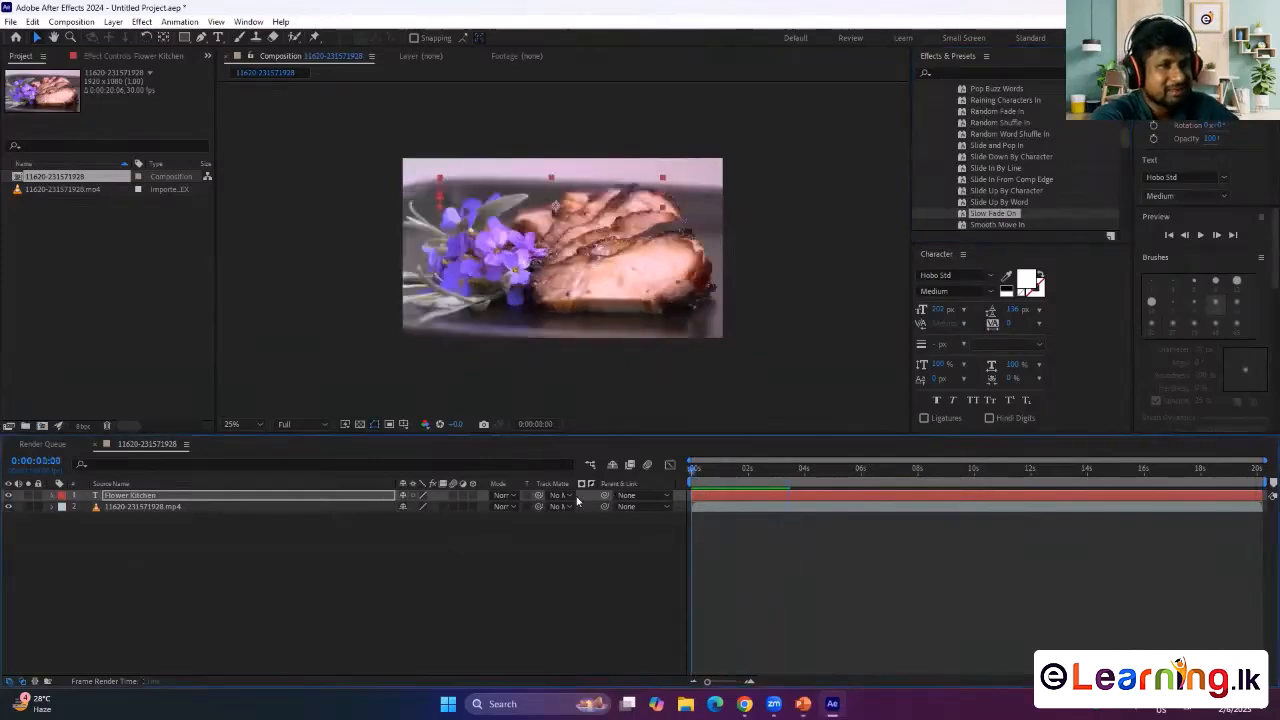
# - Deselect the title, move the playhead to 0:00:02:14 and add a new shape layer to the composition
pyautogui.click(275, 213)
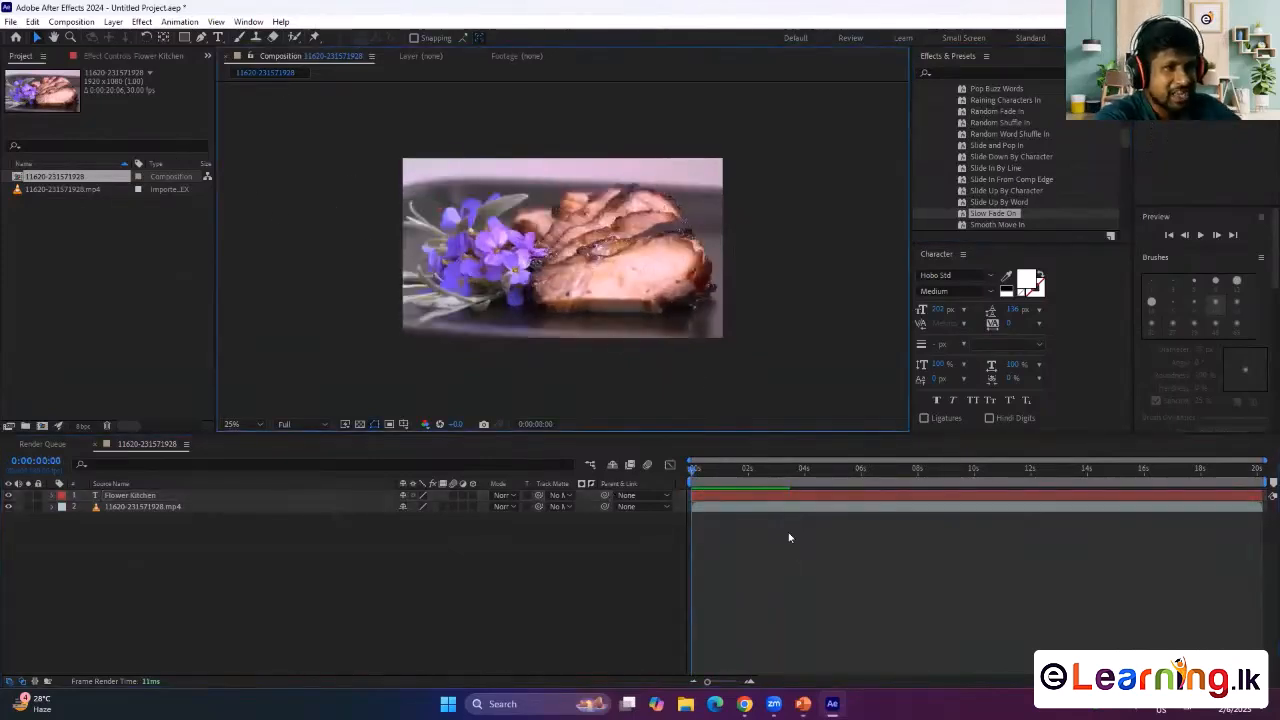
pyautogui.click(760, 480)
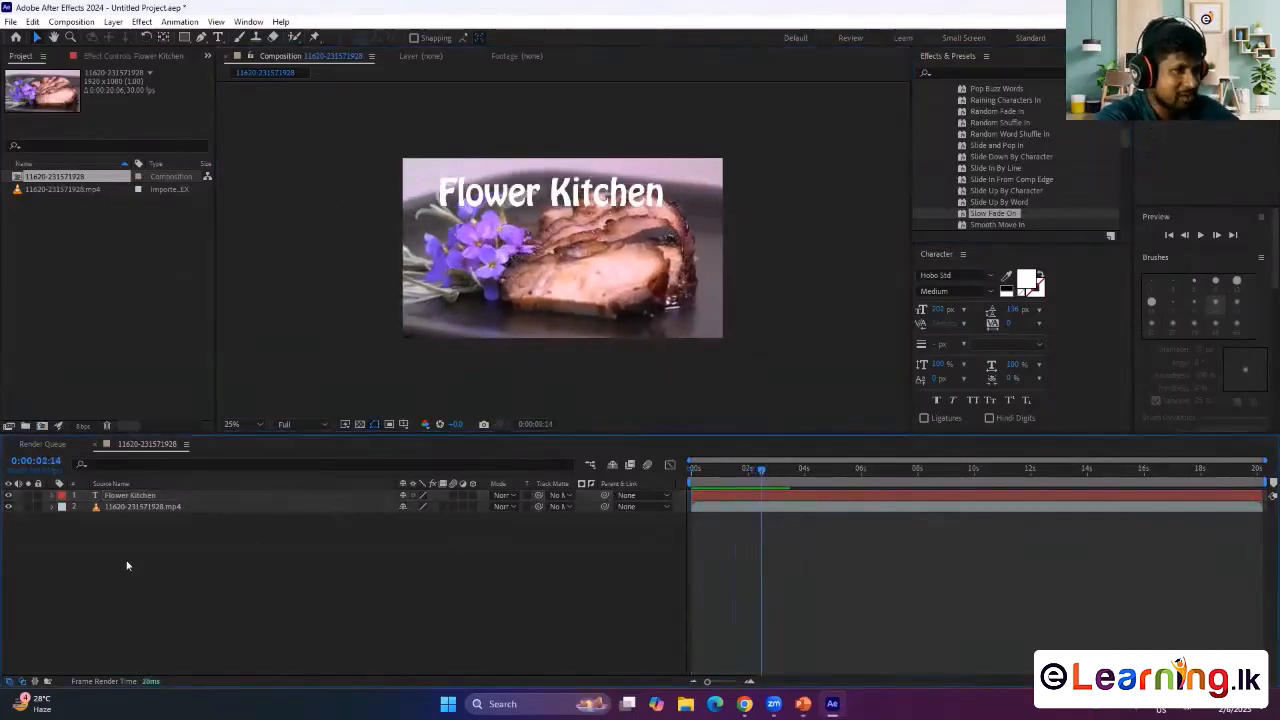
pyautogui.rightClick(182, 572)
pyautogui.moveTo(210, 404)
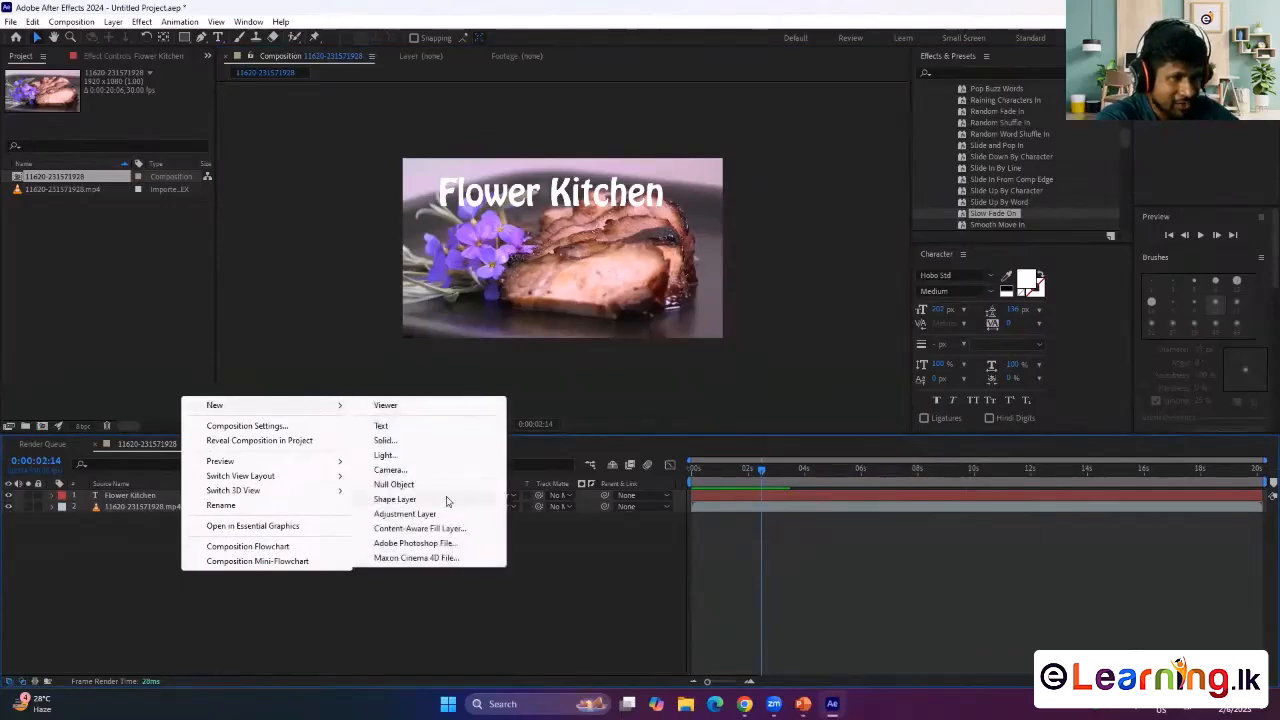
pyautogui.click(394, 499)
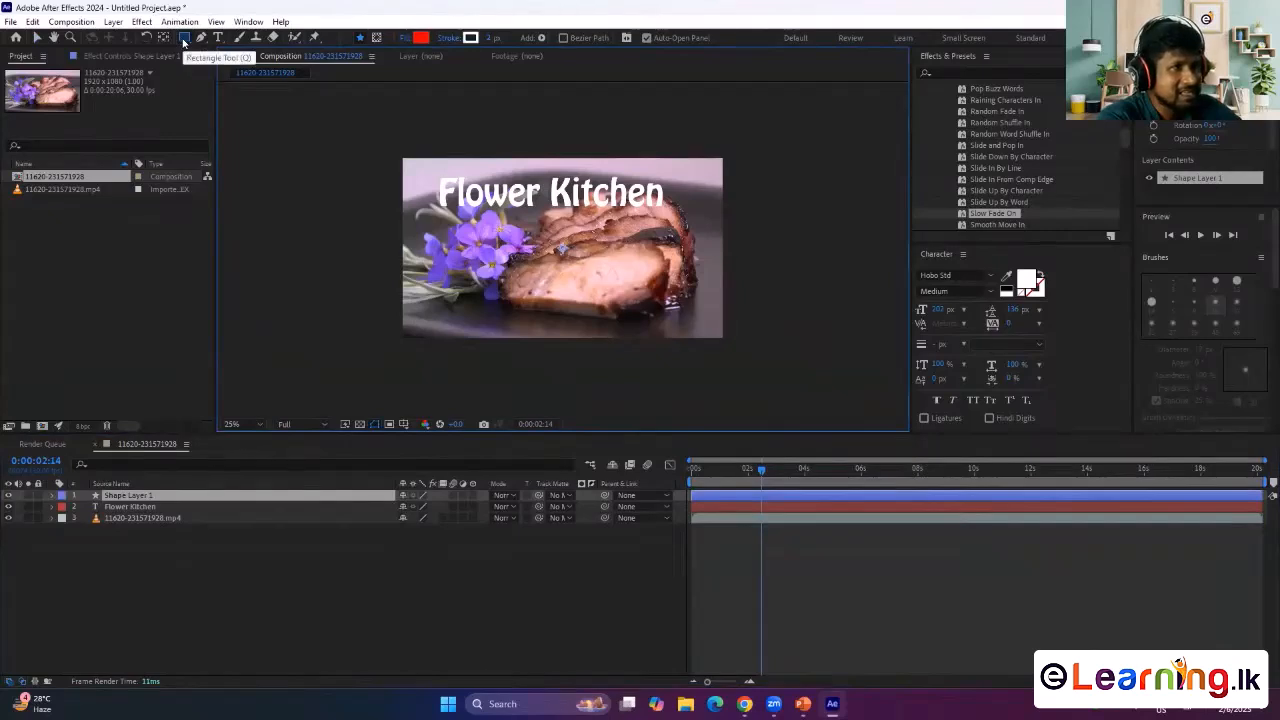
# - Draw a full-width rectangle over the title area on the shape layer, filled with a light violet sampled from the flowers
pyautogui.click(184, 40)
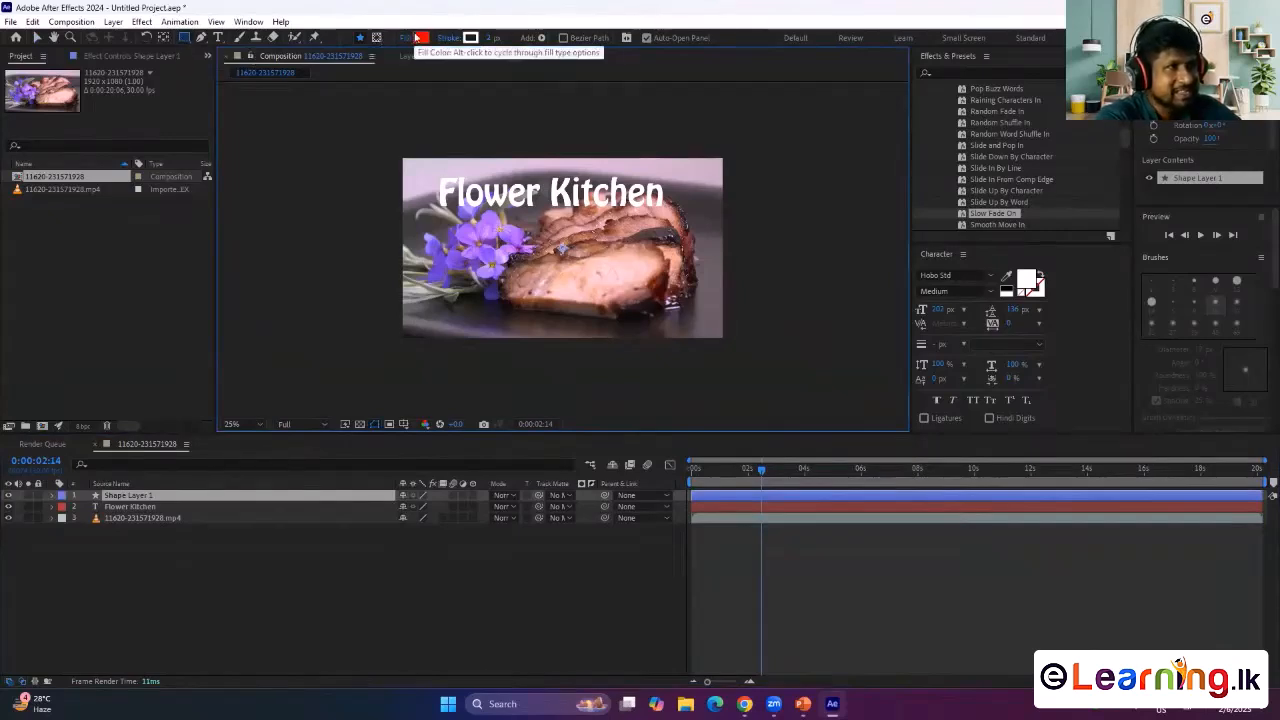
pyautogui.click(420, 40)
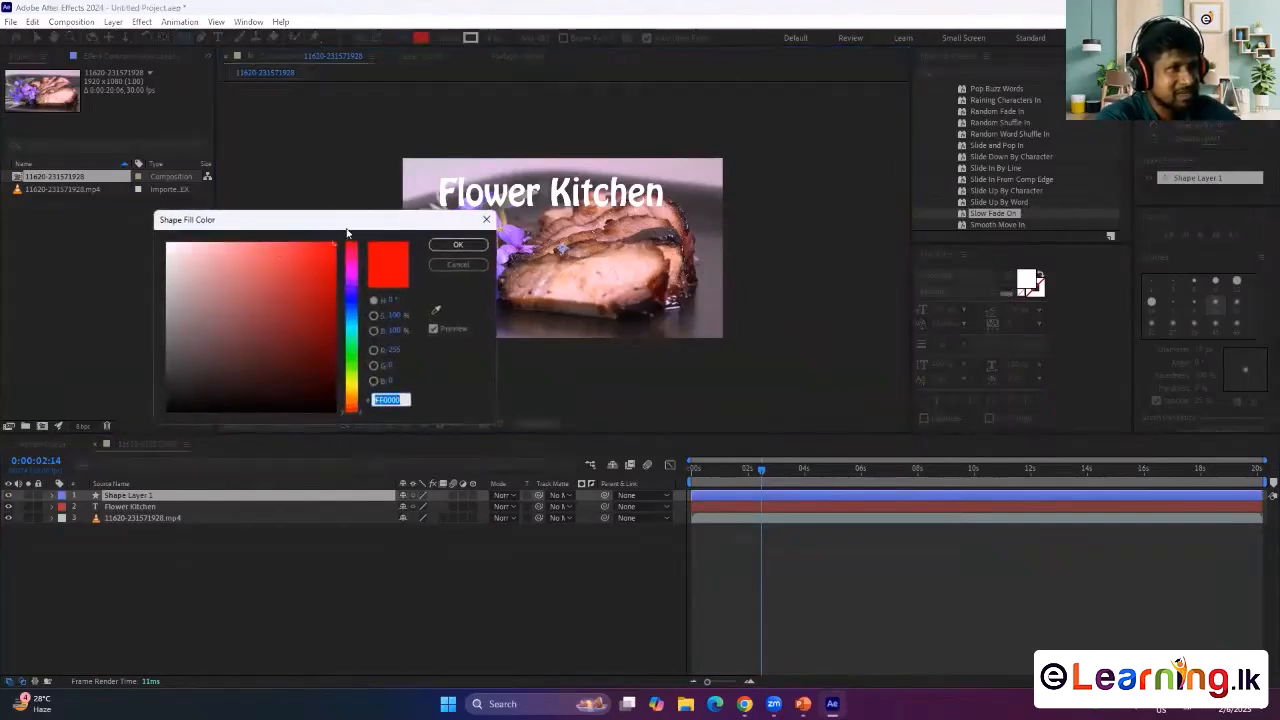
pyautogui.moveTo(347, 232); pyautogui.dragTo(231, 207)
pyautogui.click(377, 288)
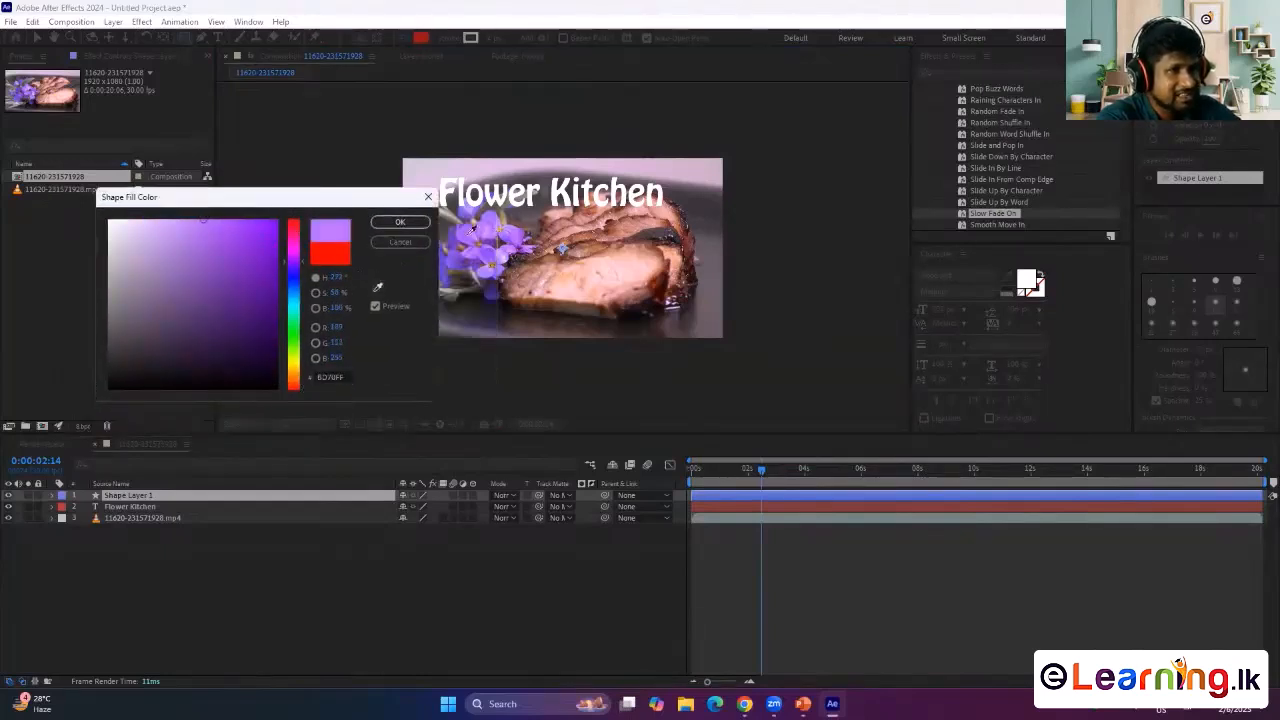
pyautogui.click(472, 237)
pyautogui.click(399, 221)
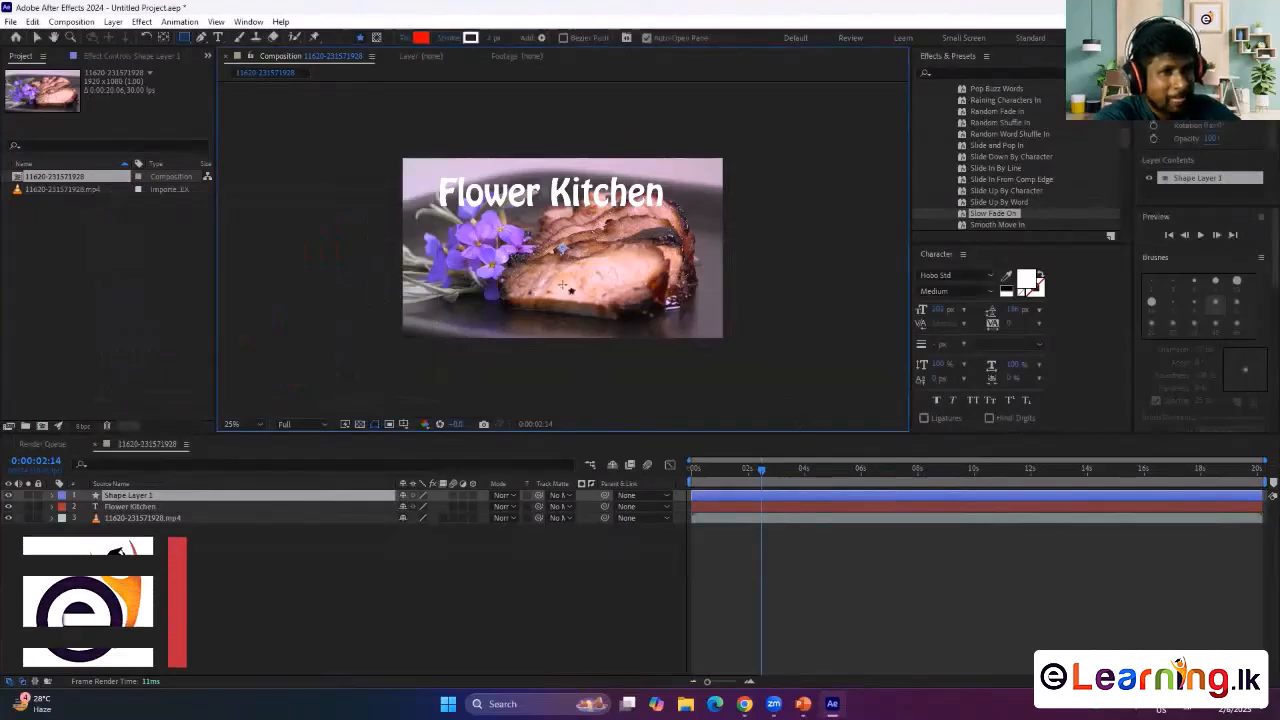
pyautogui.moveTo(400, 165); pyautogui.dragTo(725, 217)
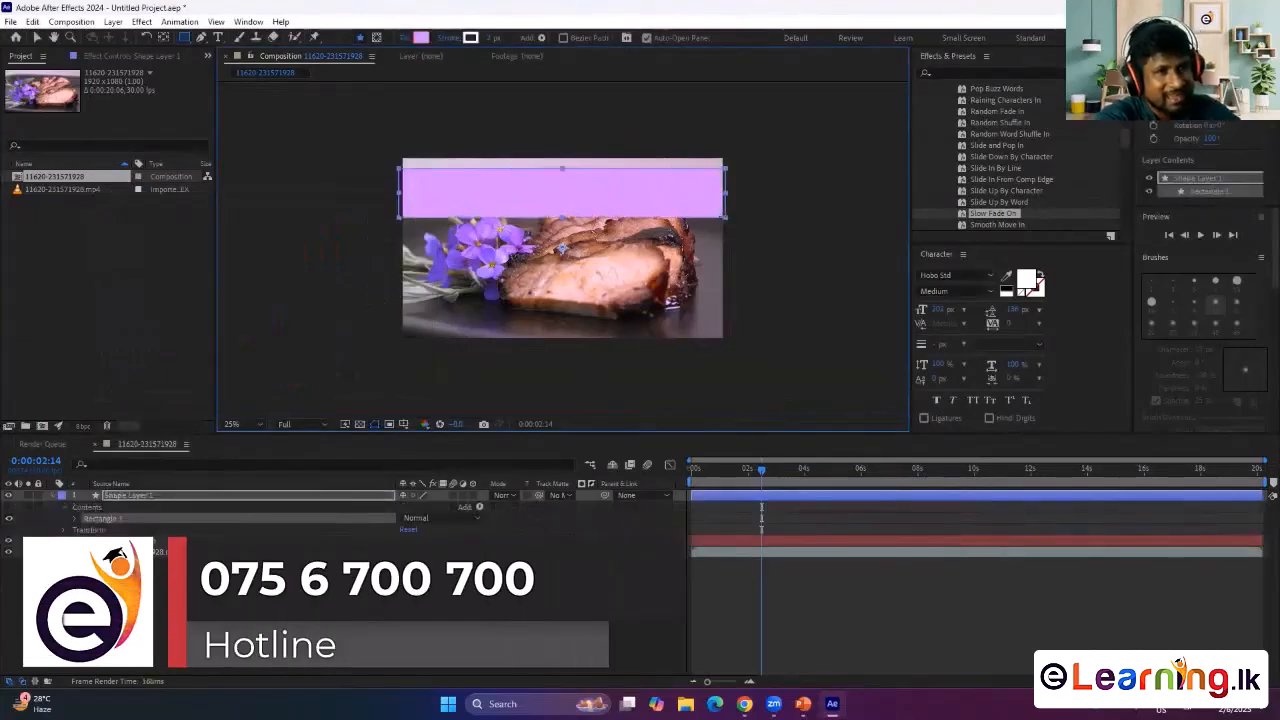
# - Place the shape layer beneath the "Flower Kitchen" text layer and slightly adjust the violet band's position
pyautogui.click(35, 37)
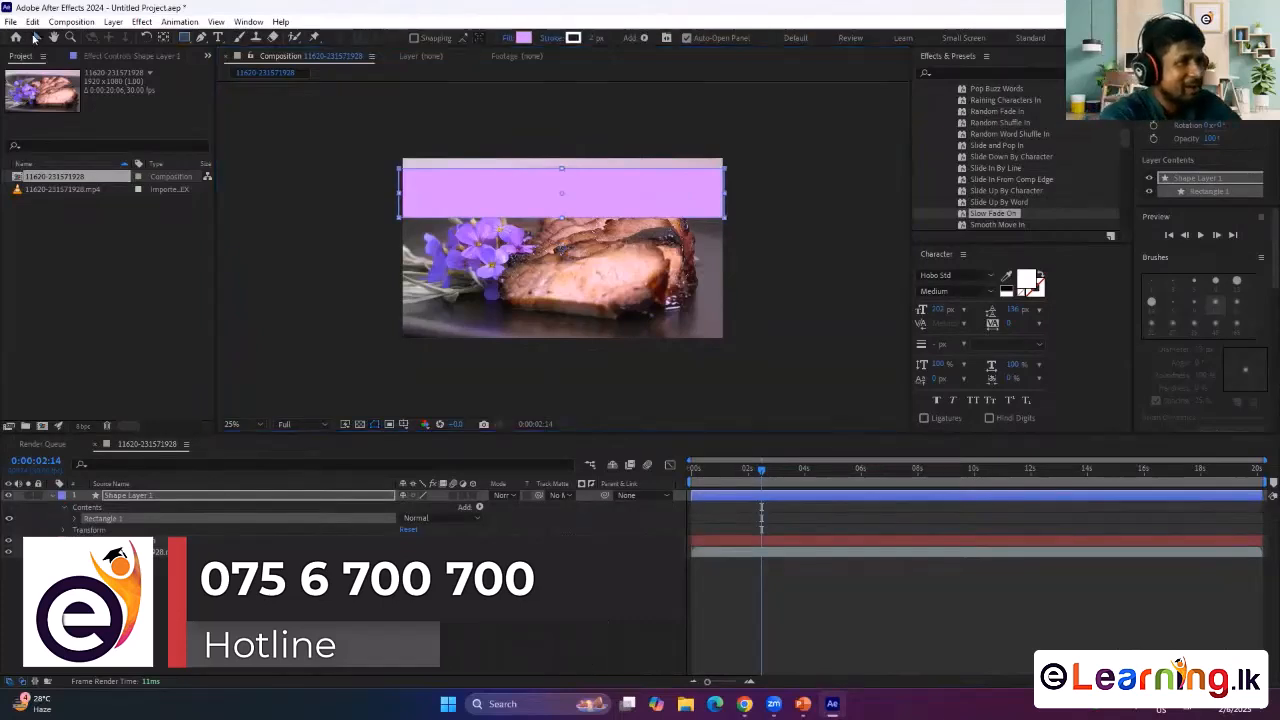
pyautogui.click(64, 495)
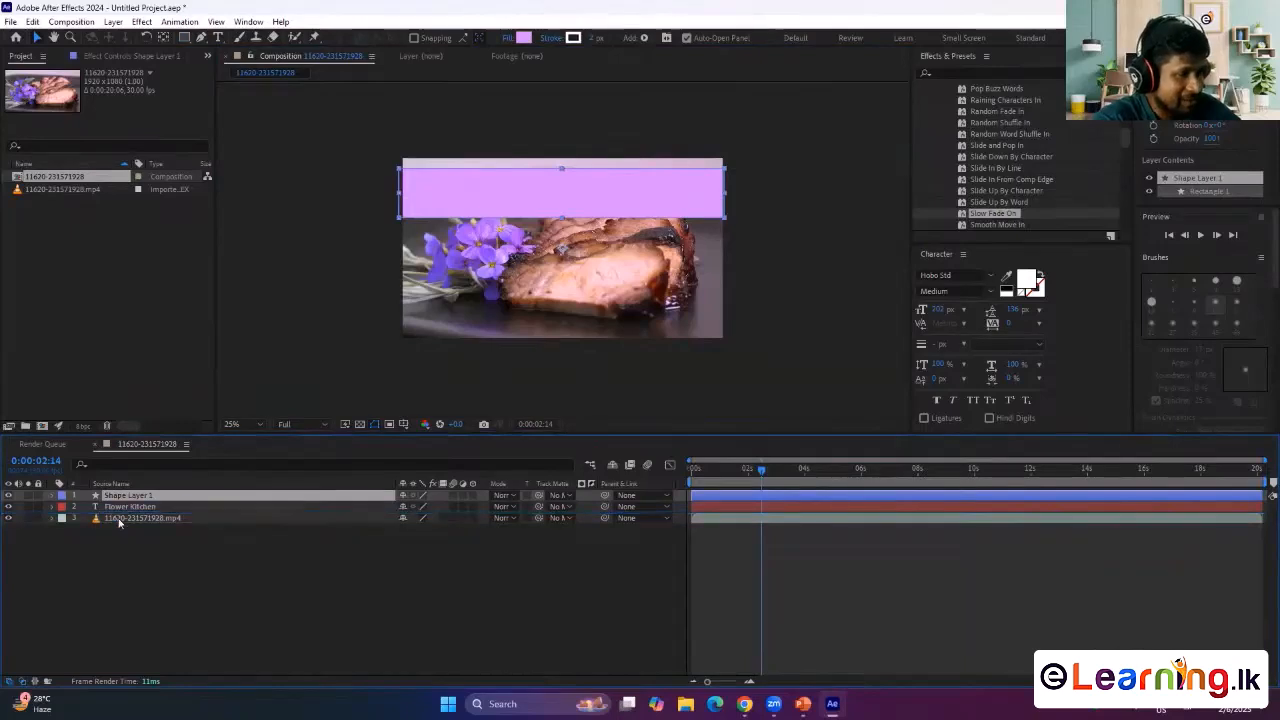
pyautogui.hotkey('ctrl', '[')
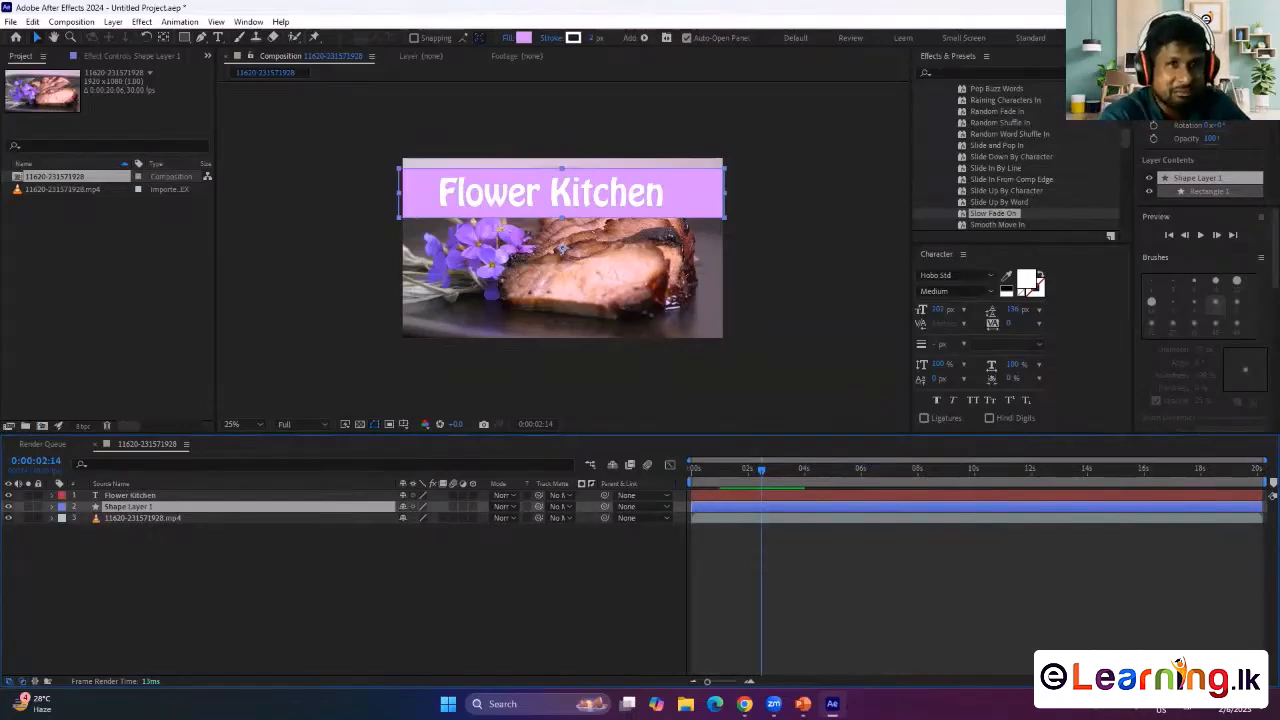
pyautogui.click(690, 198)
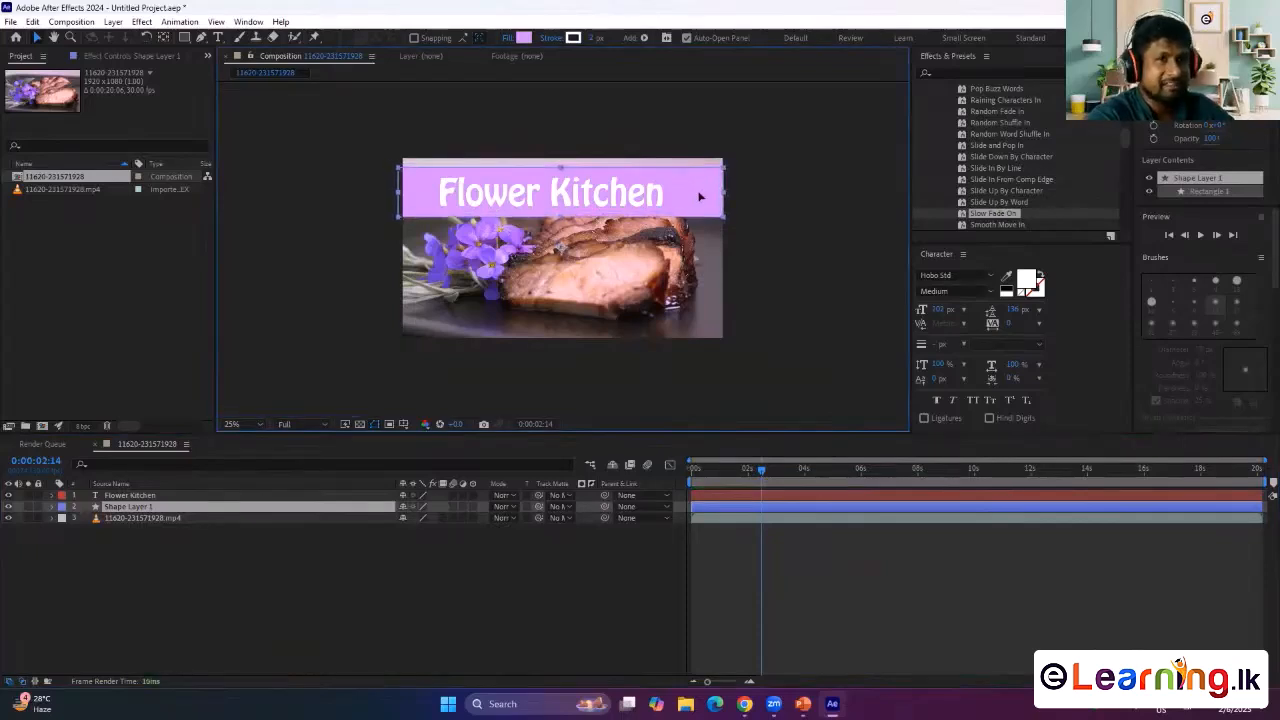
pyautogui.press('Return')
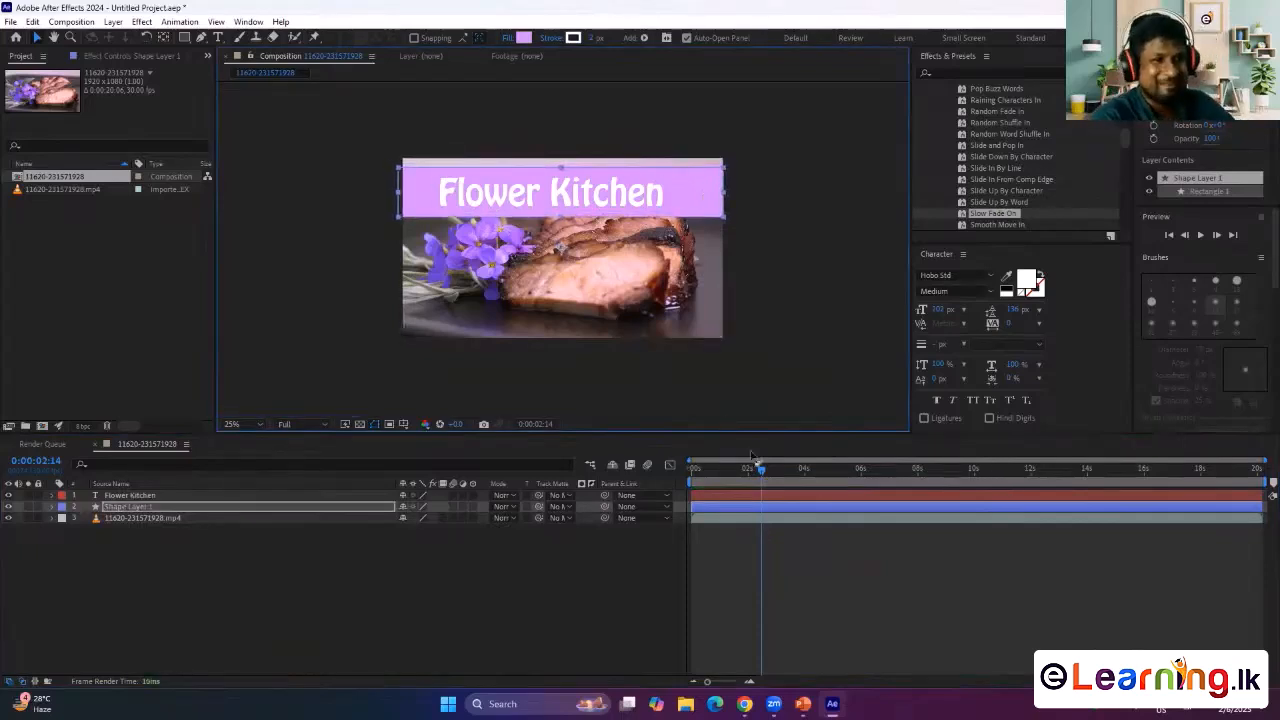
# - Play the composition from the start to check the title's fade-in over the violet band
pyautogui.moveTo(757, 467); pyautogui.dragTo(640, 470)
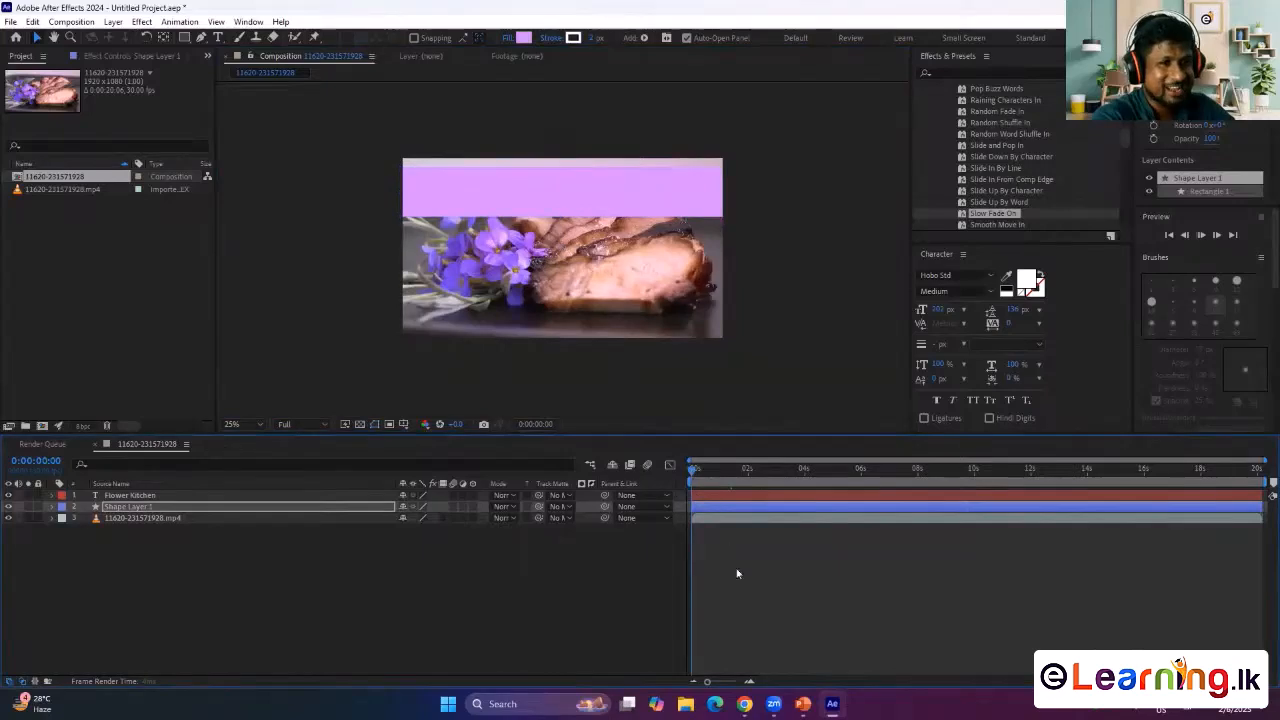
pyautogui.press('space')
pyautogui.moveTo(706, 681); pyautogui.dragTo(728, 681)
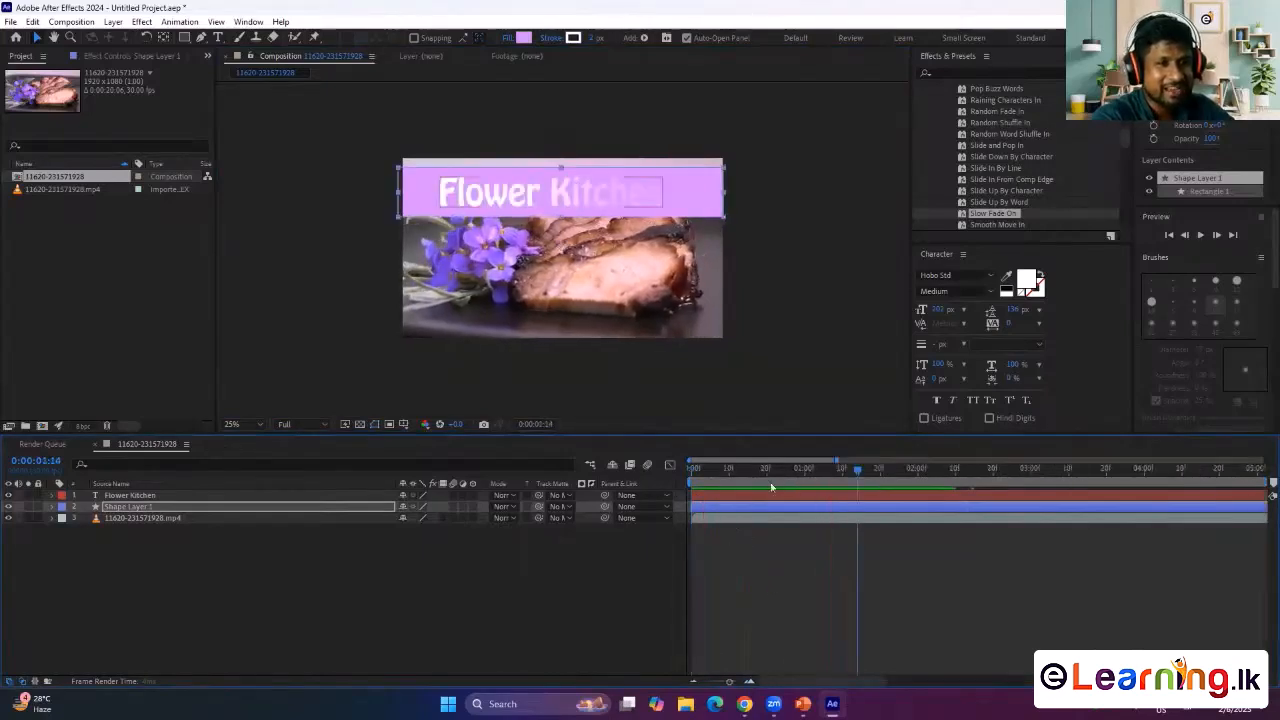
pyautogui.press('space')
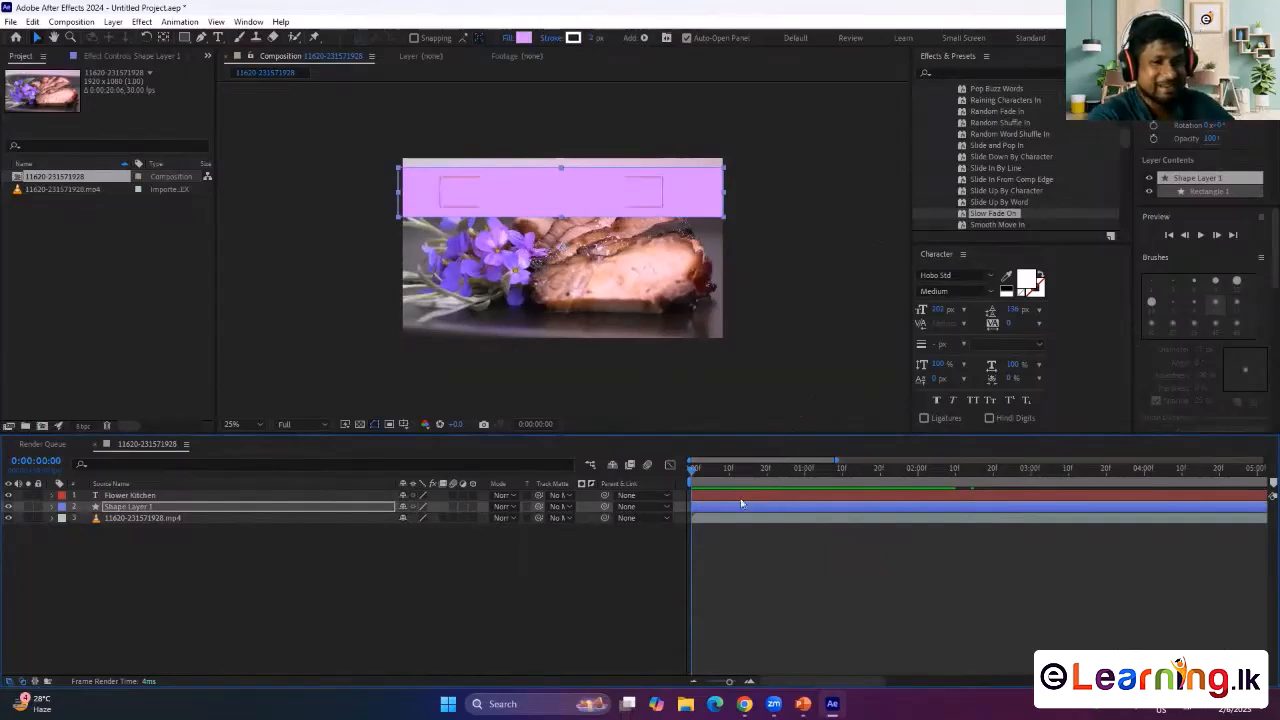
# - Keyframe the shape layer's opacity from 0% at the start to 100% at about frame 11, and preview the fade-in
pyautogui.press('t')
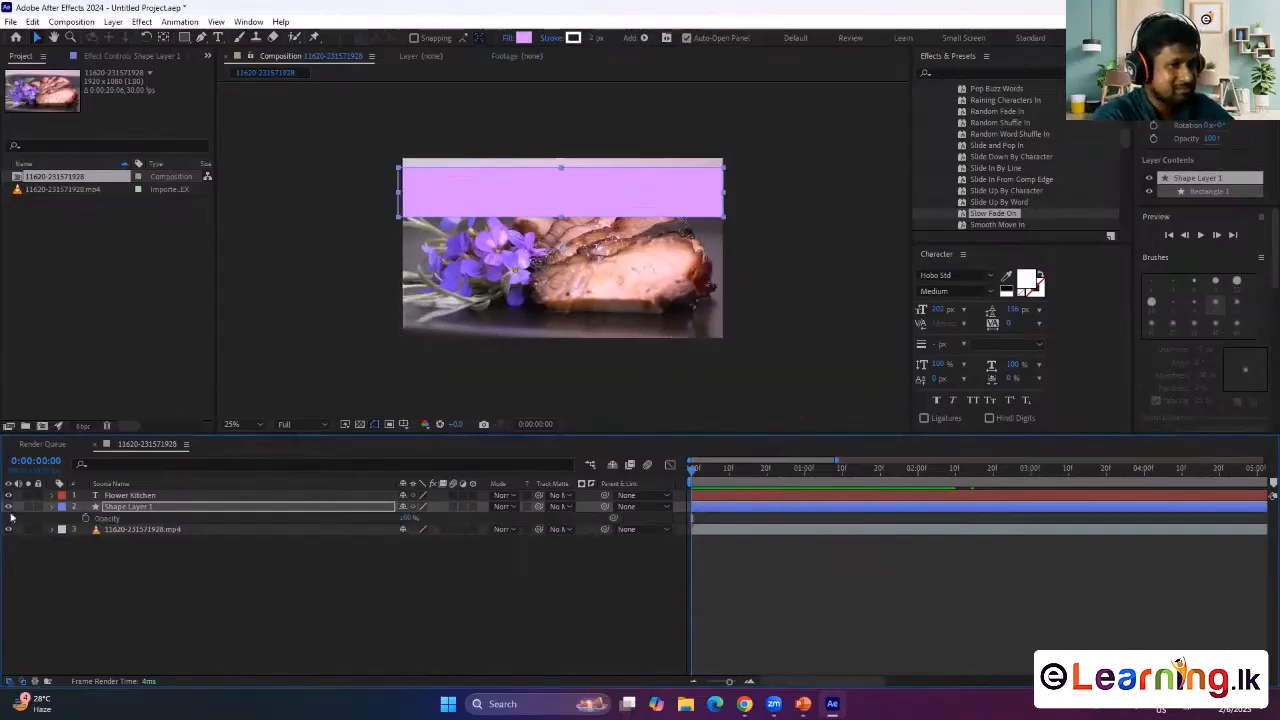
pyautogui.click(86, 519)
pyautogui.moveTo(726, 523); pyautogui.dragTo(732, 518)
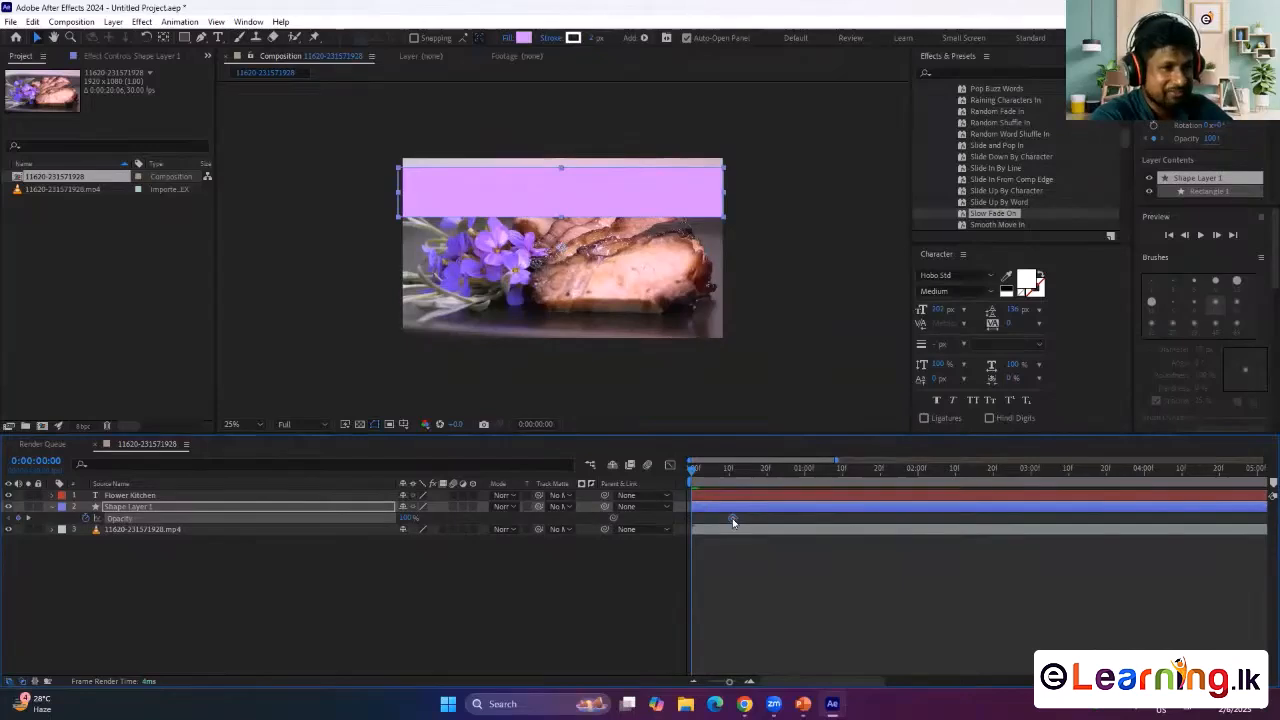
pyautogui.moveTo(405, 518); pyautogui.dragTo(161, 532)
pyautogui.press('space')
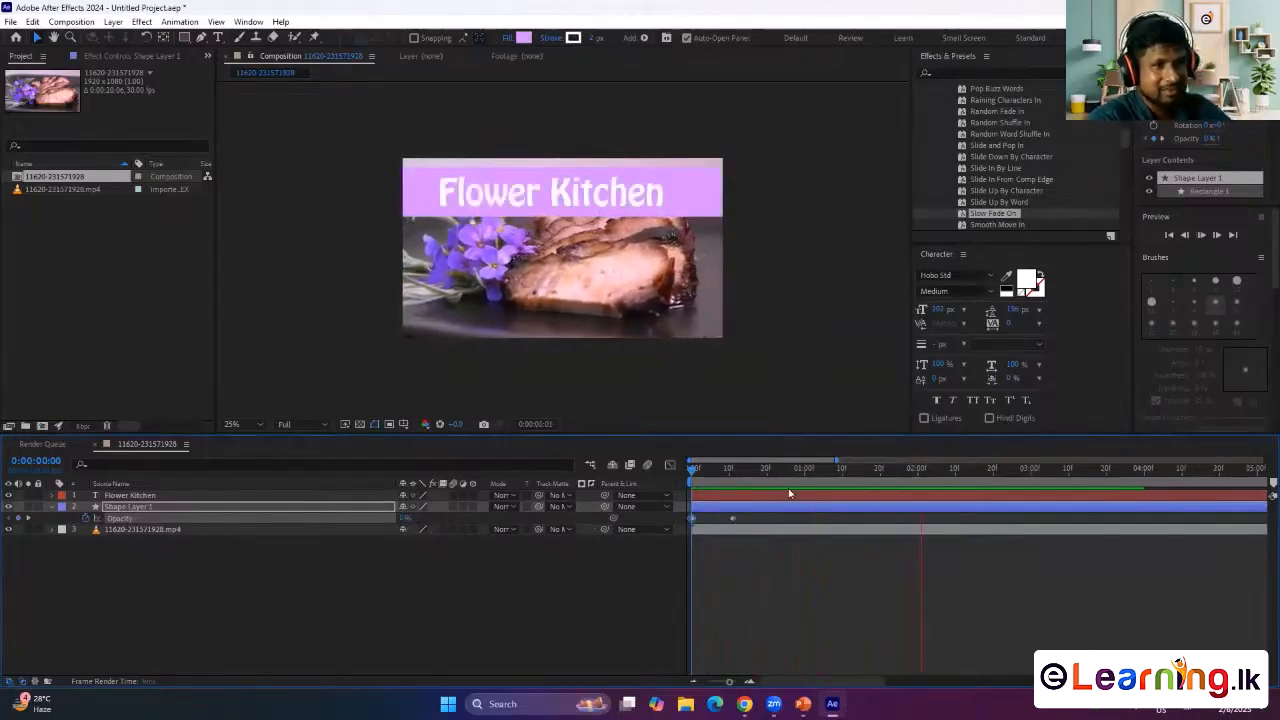
# - Keyframe the shape layer's position from off-screen at -1044.0, 536.0 on frame 0 to 956.0, 536.0 at frame 20
pyautogui.press('space')
pyautogui.press('p')
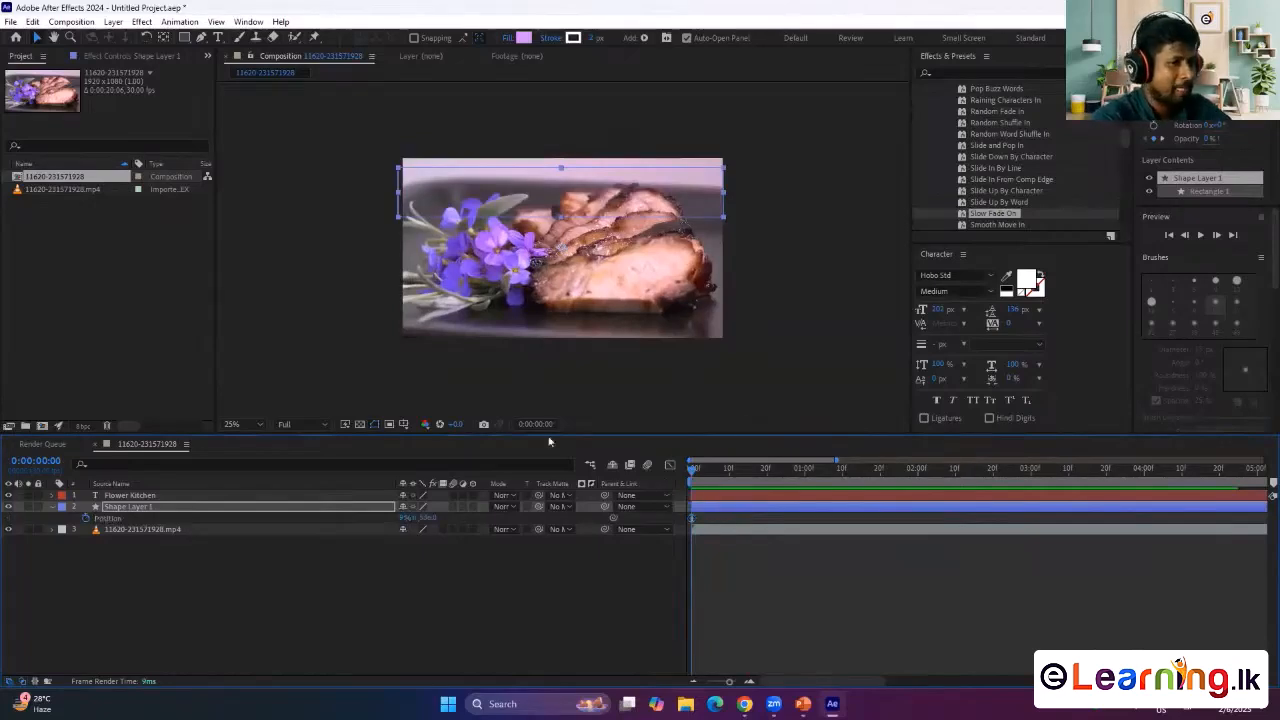
pyautogui.click(655, 517)
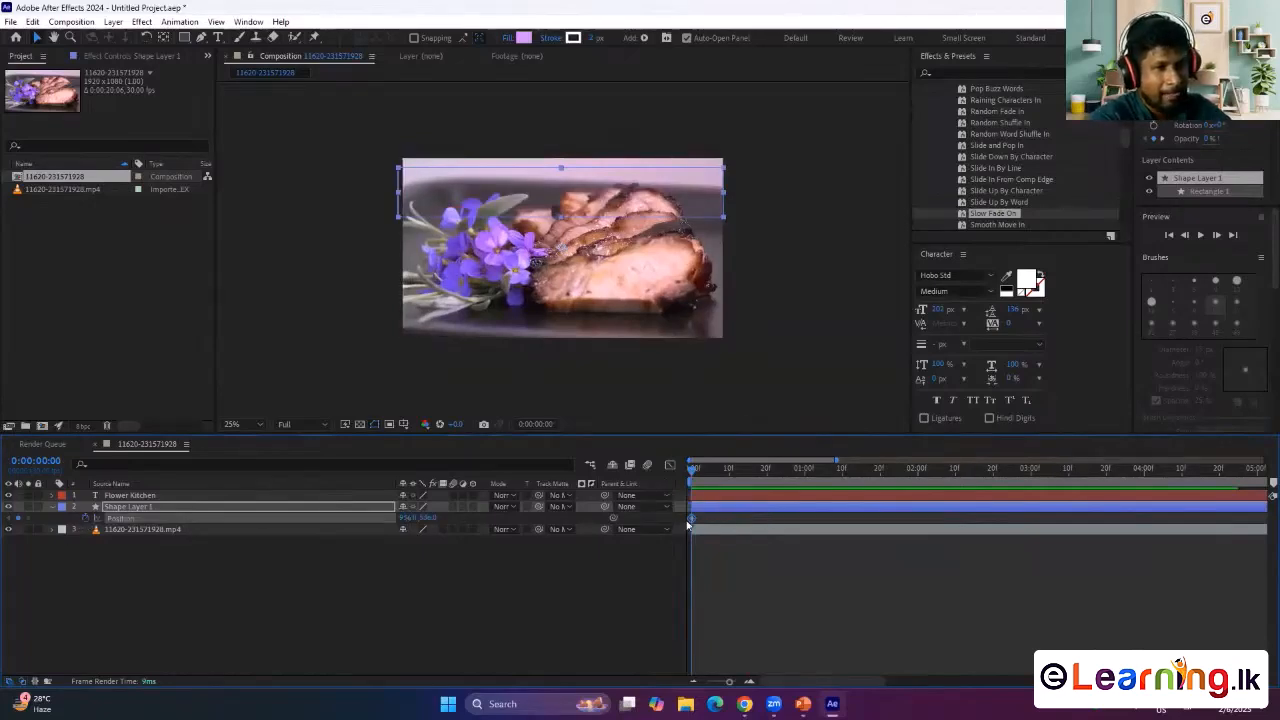
pyautogui.moveTo(692, 517); pyautogui.dragTo(768, 518)
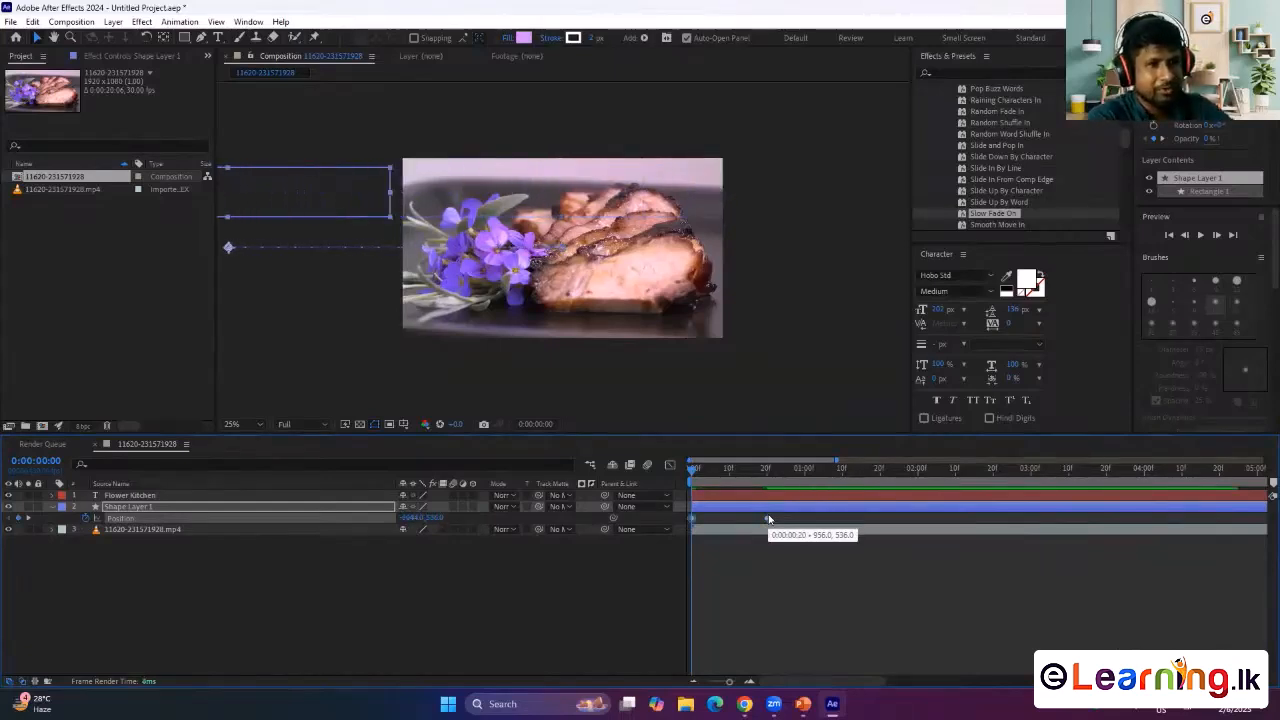
pyautogui.moveTo(768, 514); pyautogui.dragTo(768, 514)
# - Ease both position keyframes of the violet band and adjust their speed curve in the graph editor
pyautogui.click(670, 465)
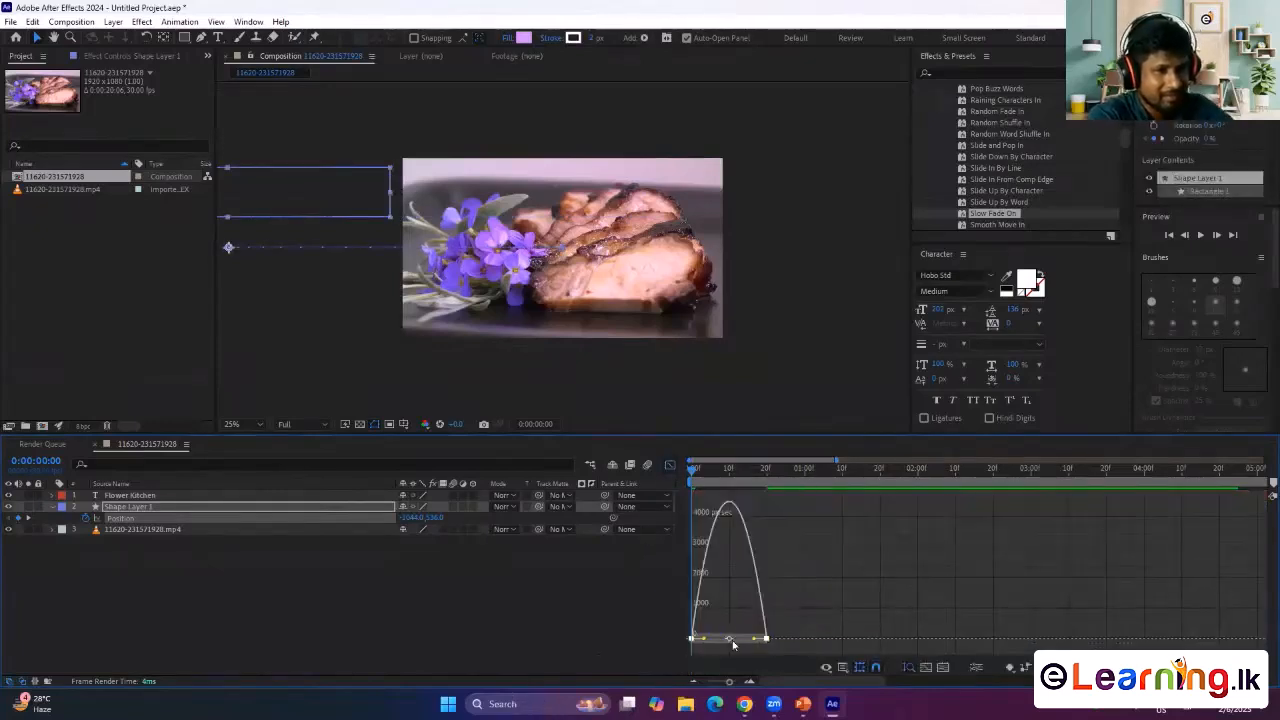
pyautogui.moveTo(733, 645); pyautogui.dragTo(702, 640)
pyautogui.hotkey('shift', 'F3')
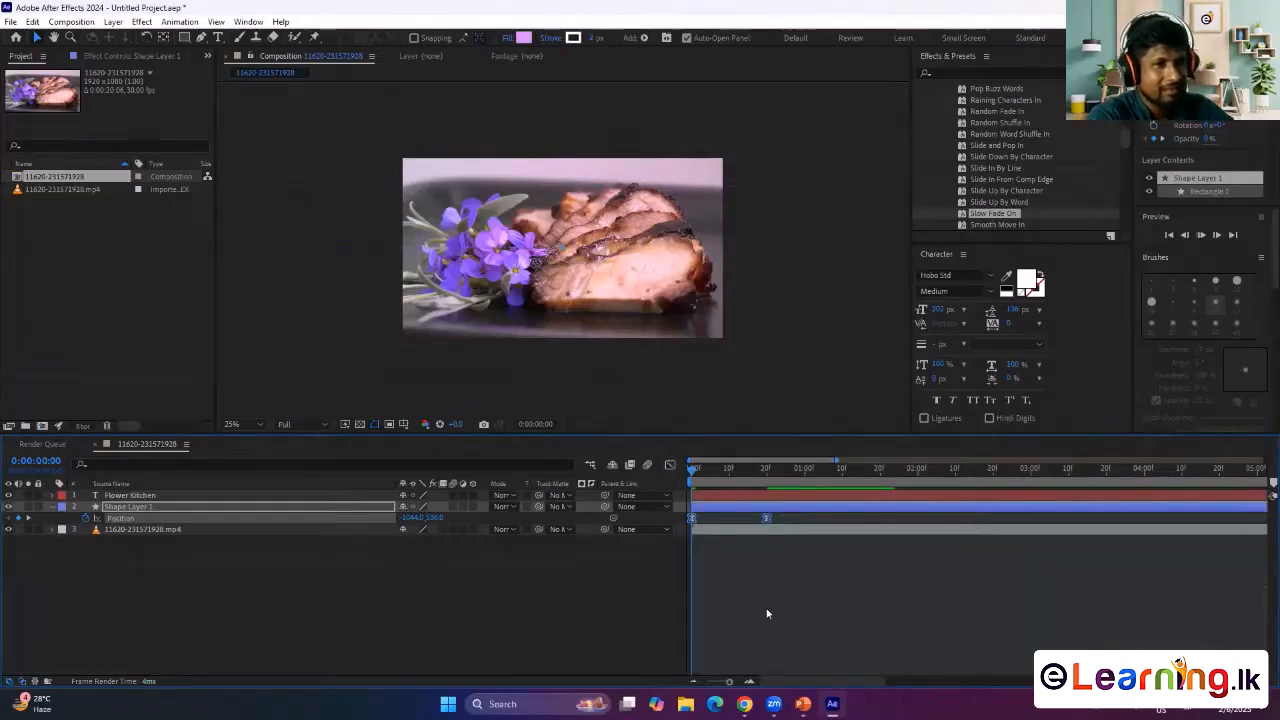
# - Preview the violet band's eased slide-in and scrub through the title's fade-in to 0:00:01:12
pyautogui.press('space')
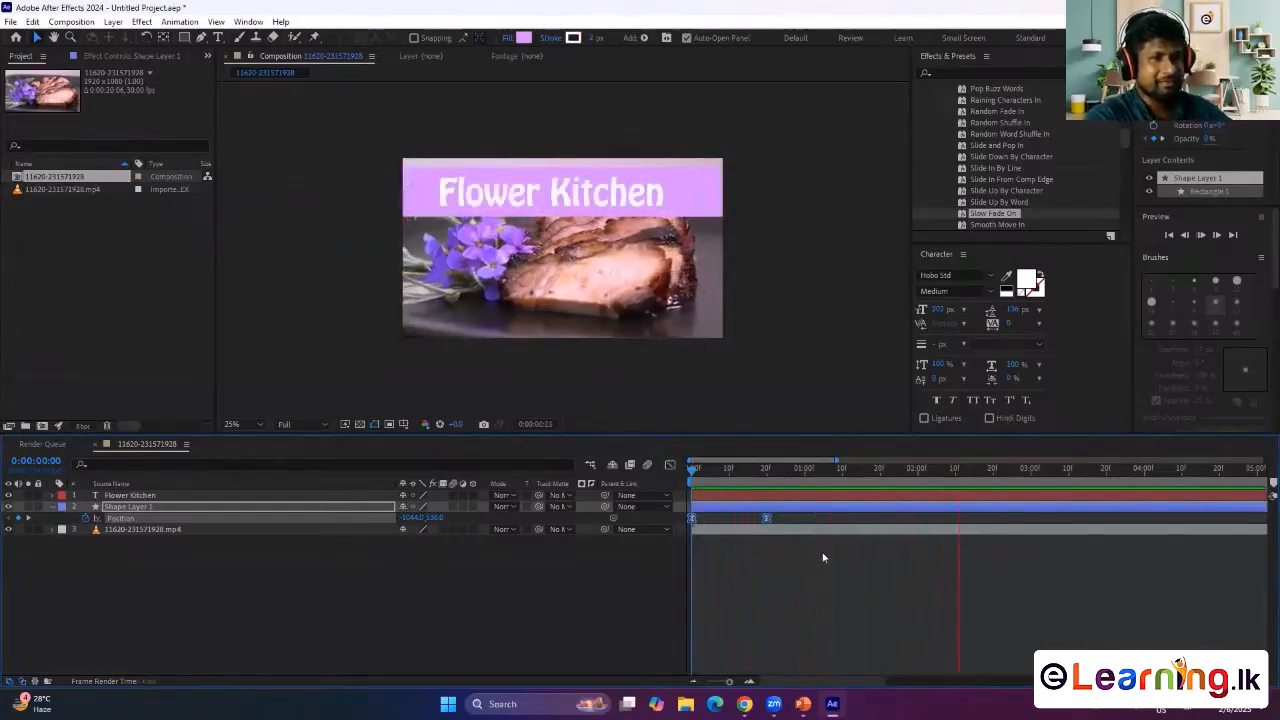
pyautogui.press('space')
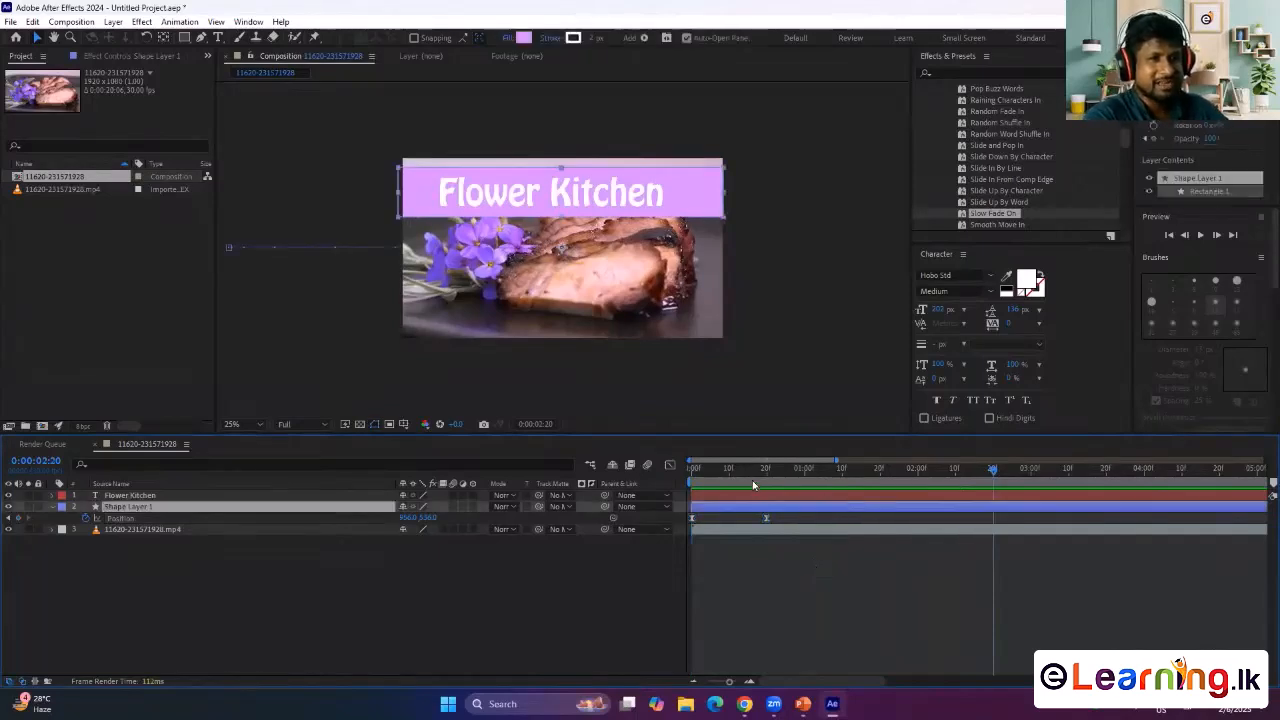
pyautogui.moveTo(752, 484); pyautogui.dragTo(851, 495)
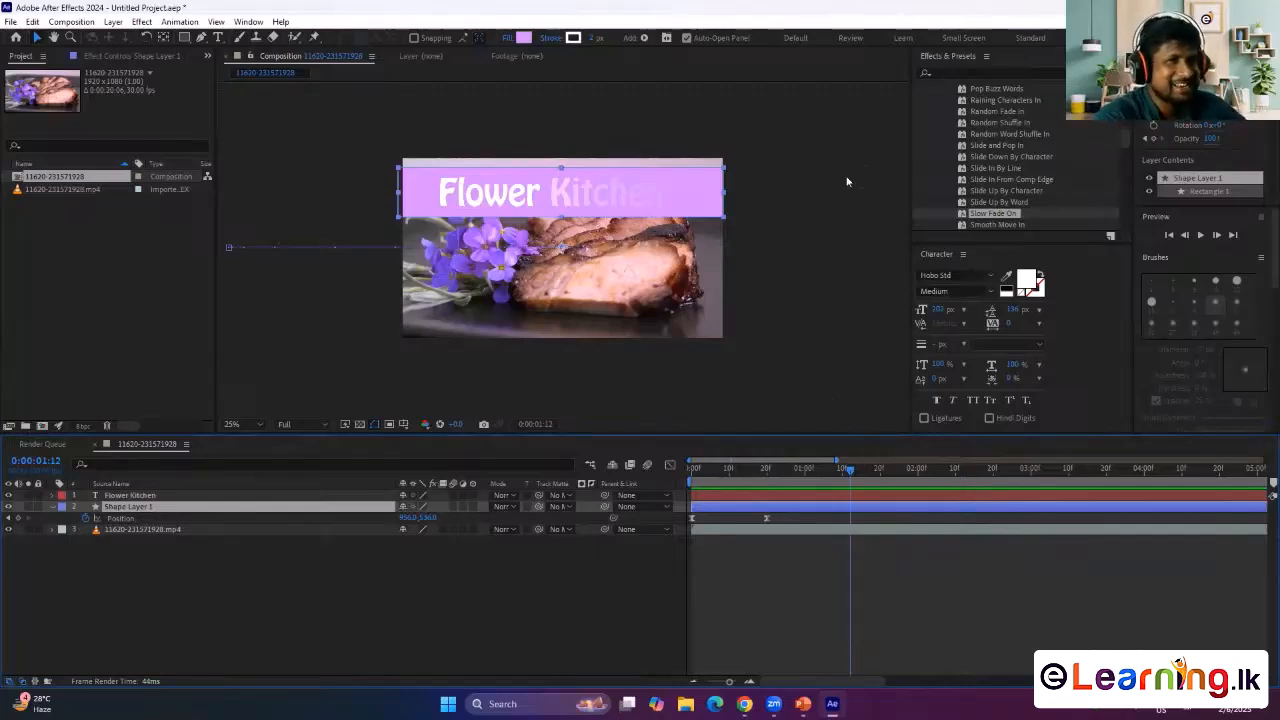
pyautogui.click(857, 349)
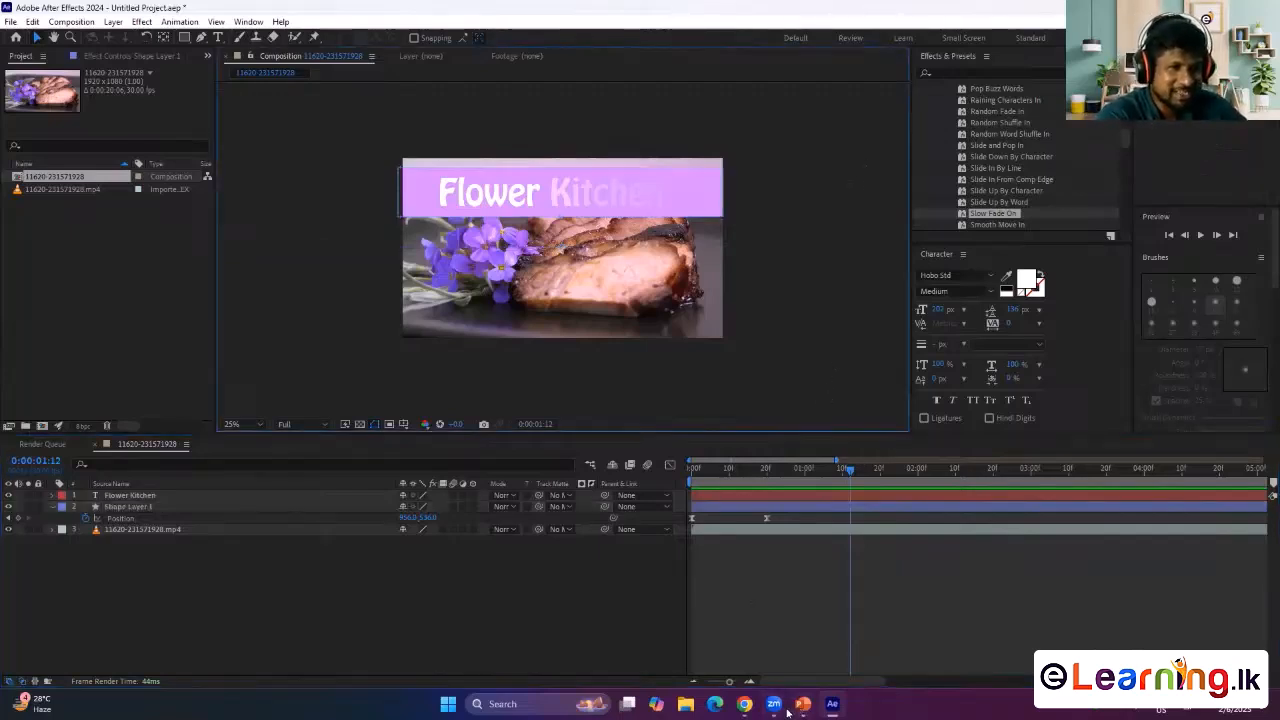
pyautogui.moveTo(775, 706)
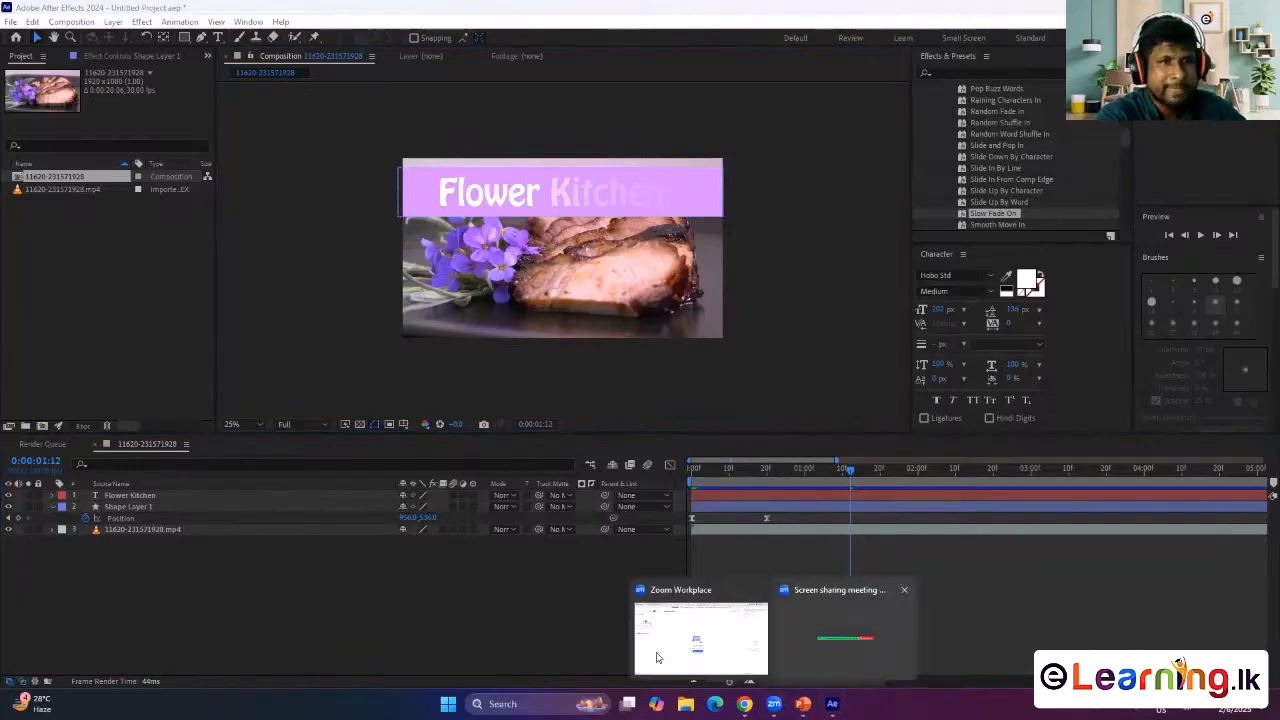
pyautogui.click(774, 706)
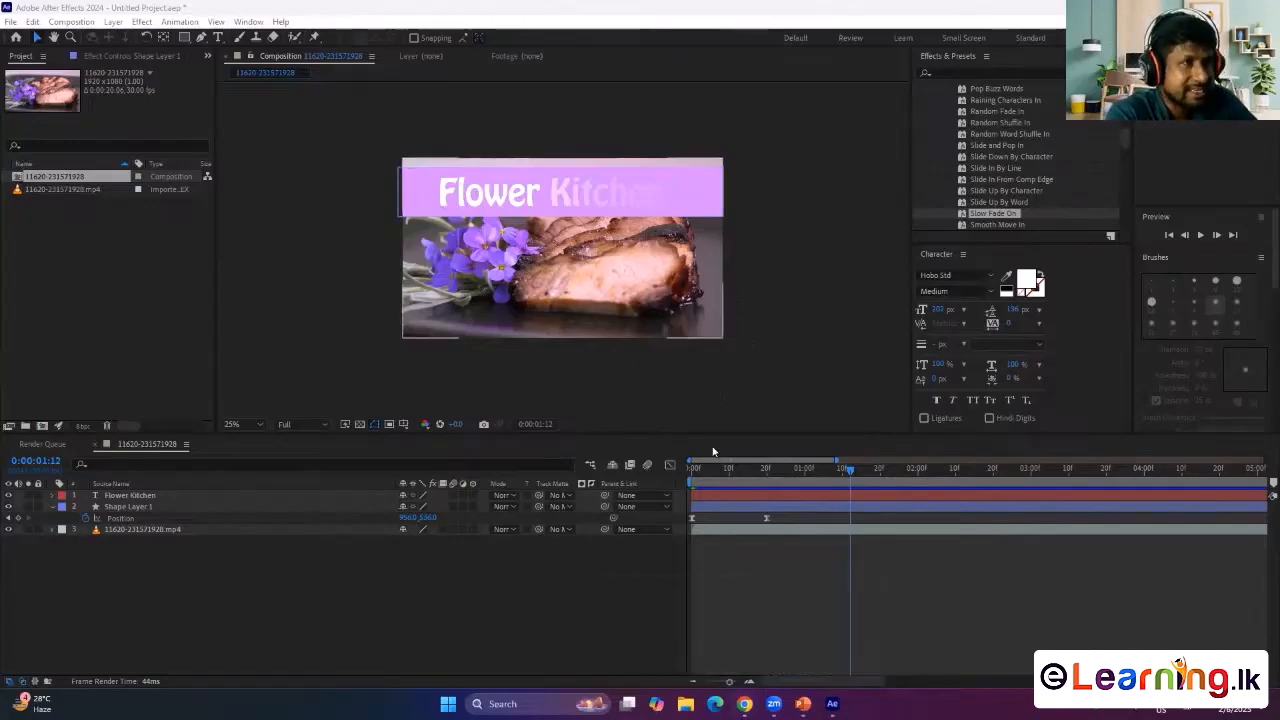
# - Switch to the web browser and open YouTube in place of the Pixabay strawberry video page
pyautogui.hotkey('alt', 'Tab')
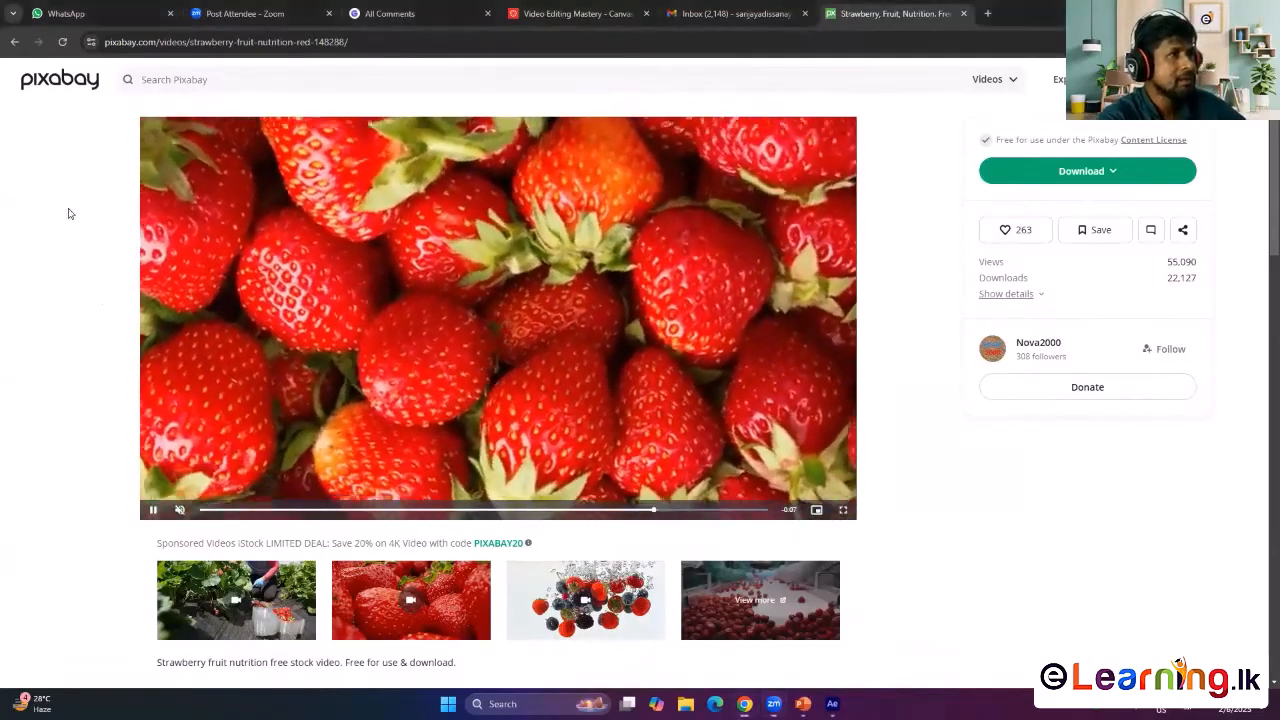
pyautogui.click(287, 35)
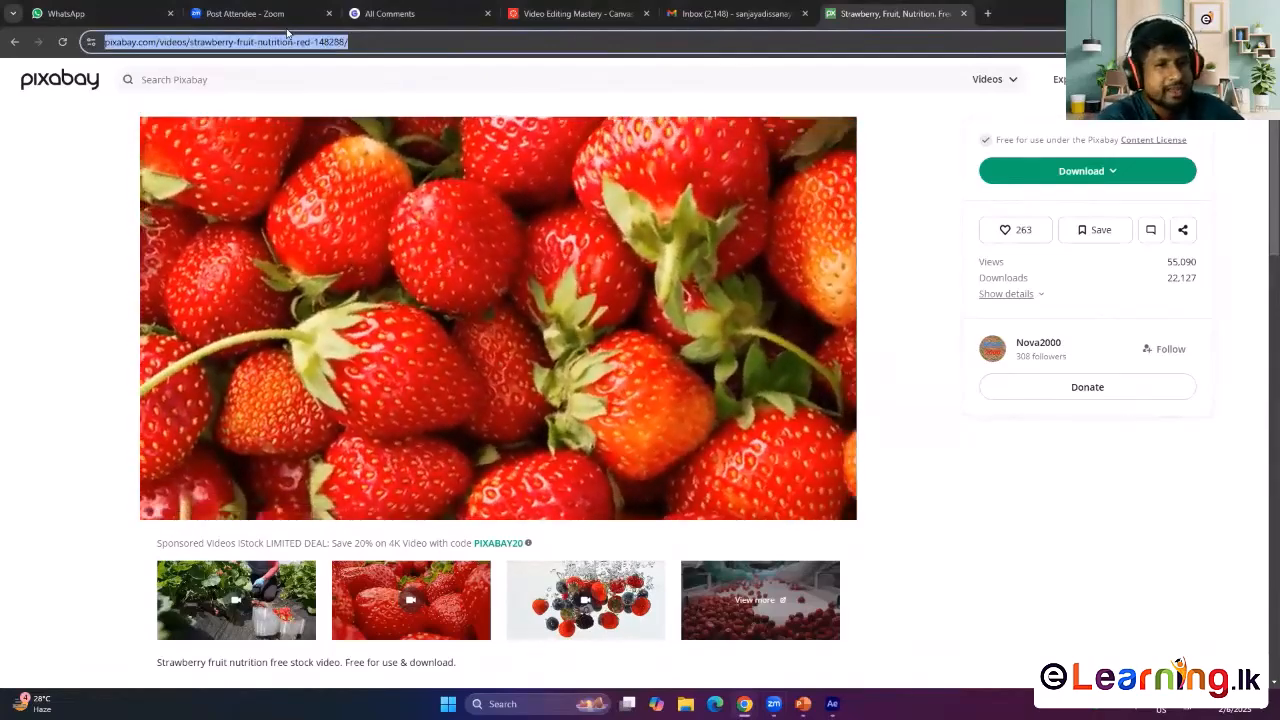
pyautogui.write('yout')
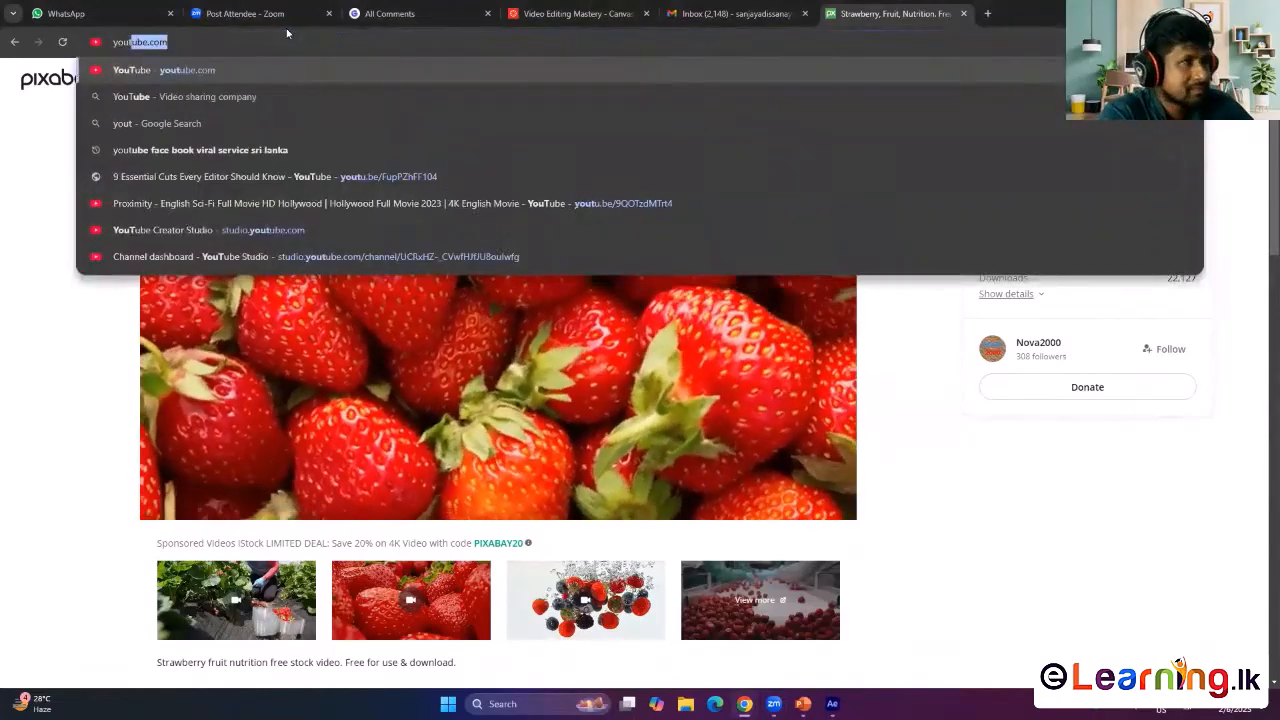
pyautogui.press('Return')
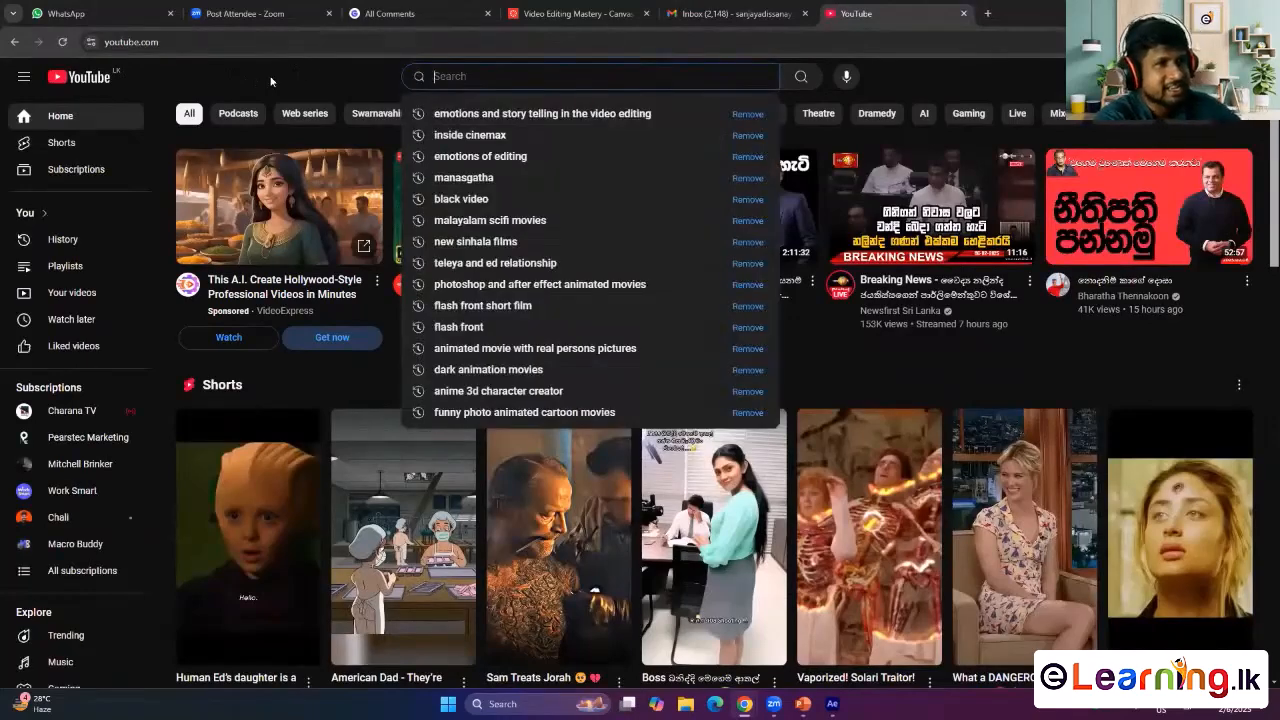
# - Search YouTube for the channel owner's name and open the matching channel page
pyautogui.write('sanjaya')
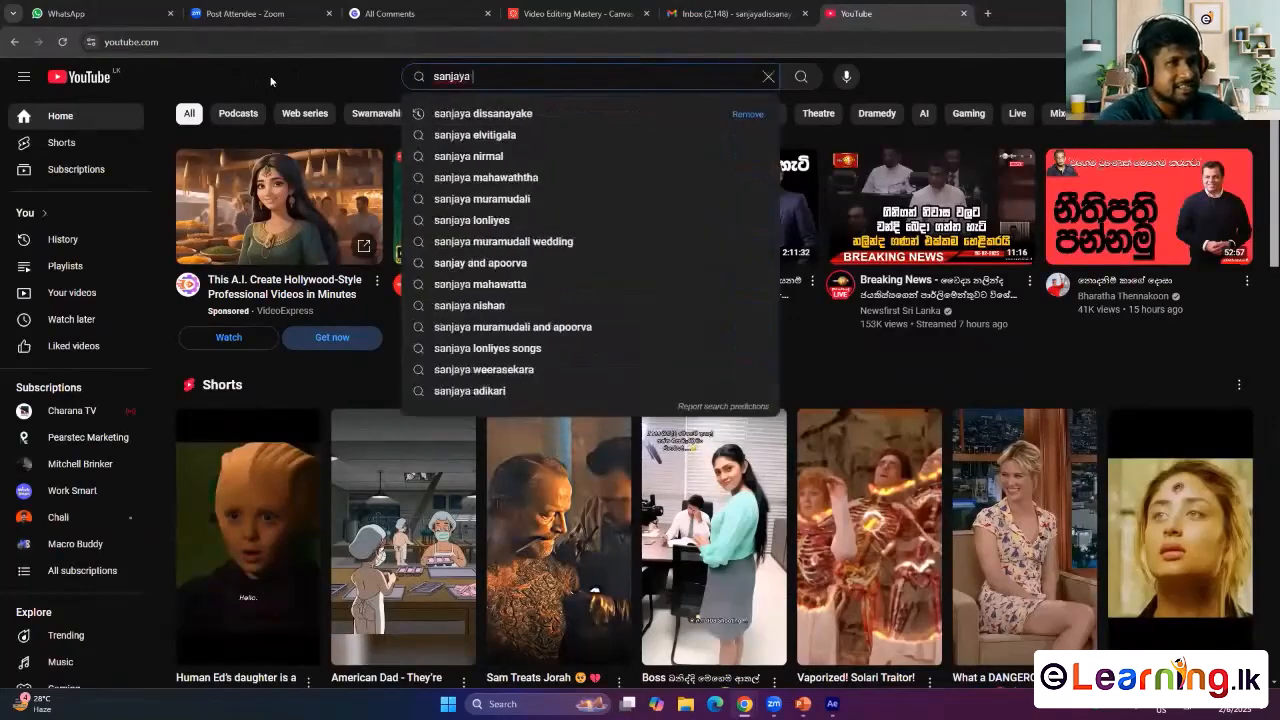
pyautogui.click(453, 137)
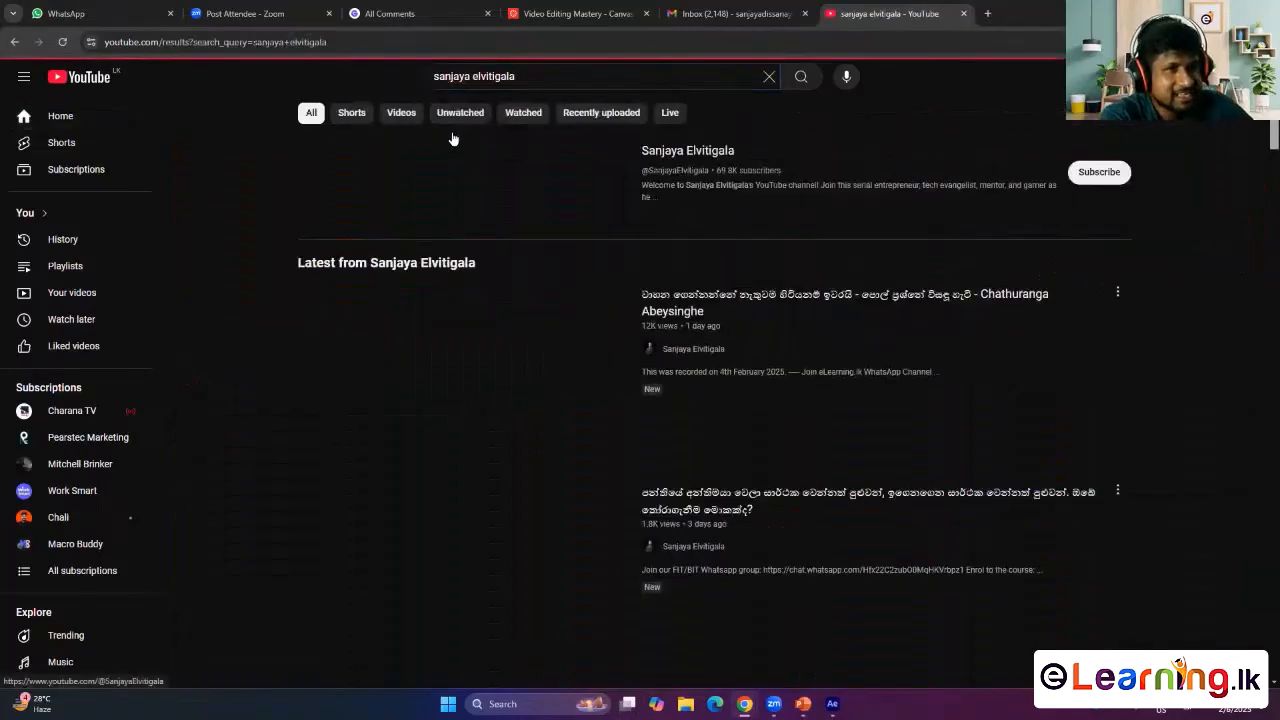
pyautogui.click(706, 158)
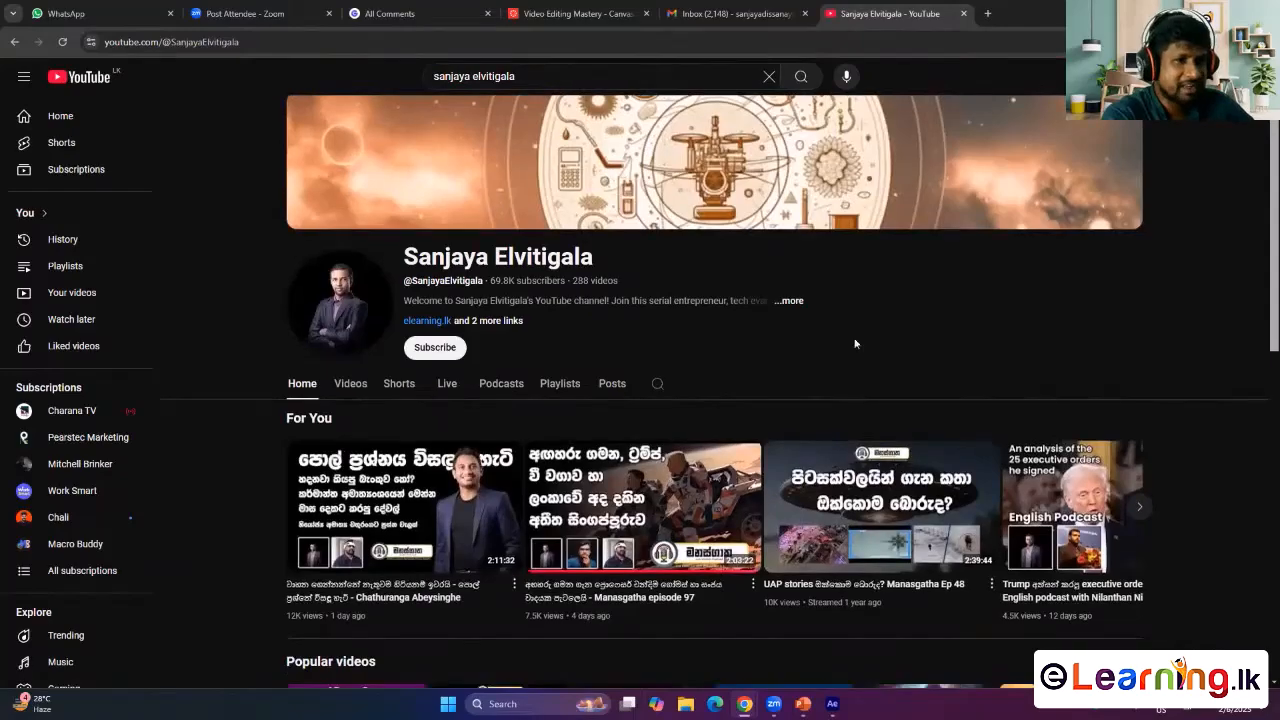
# - Find the "Flash Front" Sri Lankan science fiction short film among the channel's videos and open it
pyautogui.scroll(-2, 1274, 244)
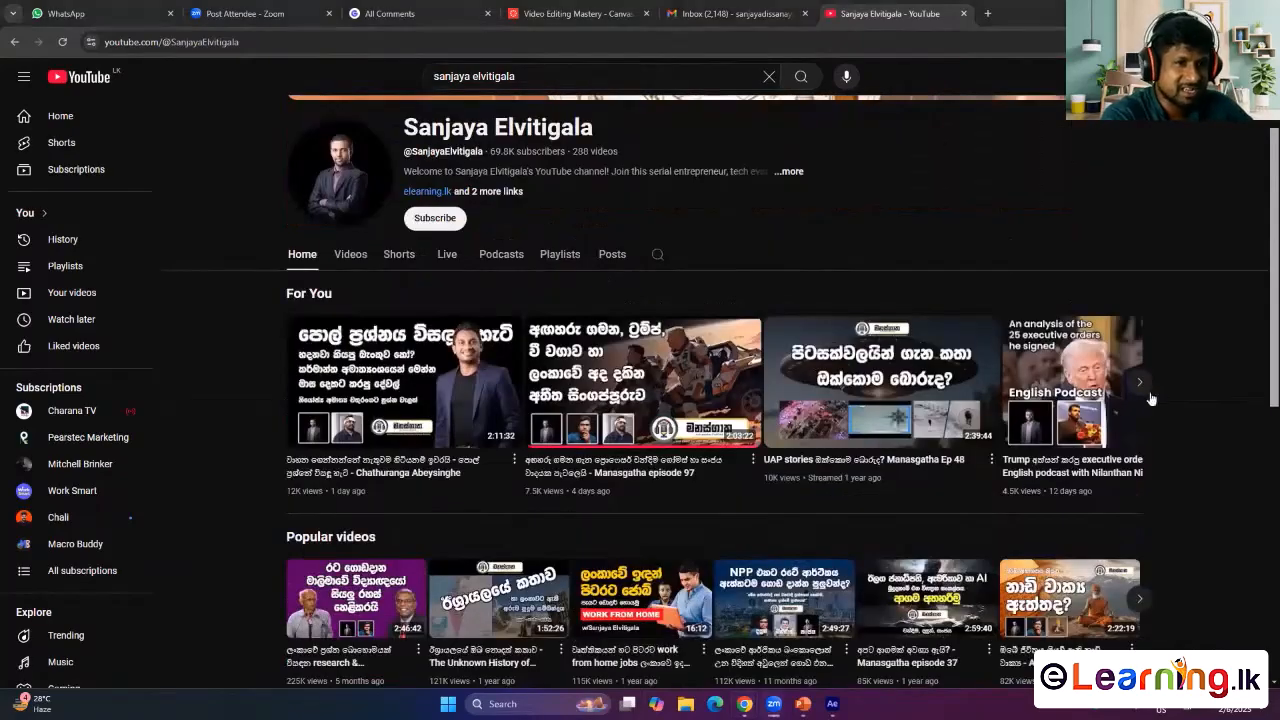
pyautogui.scroll(-2, 1166, 362)
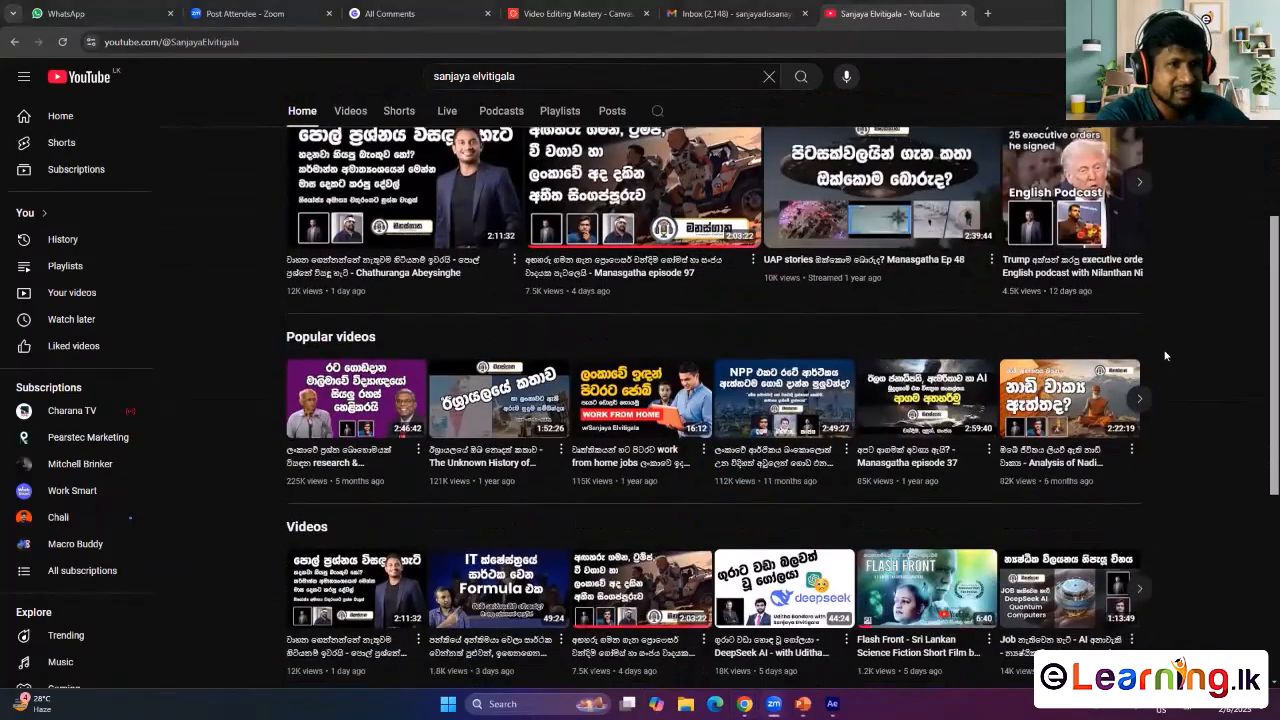
pyautogui.scroll(-2, 1165, 355)
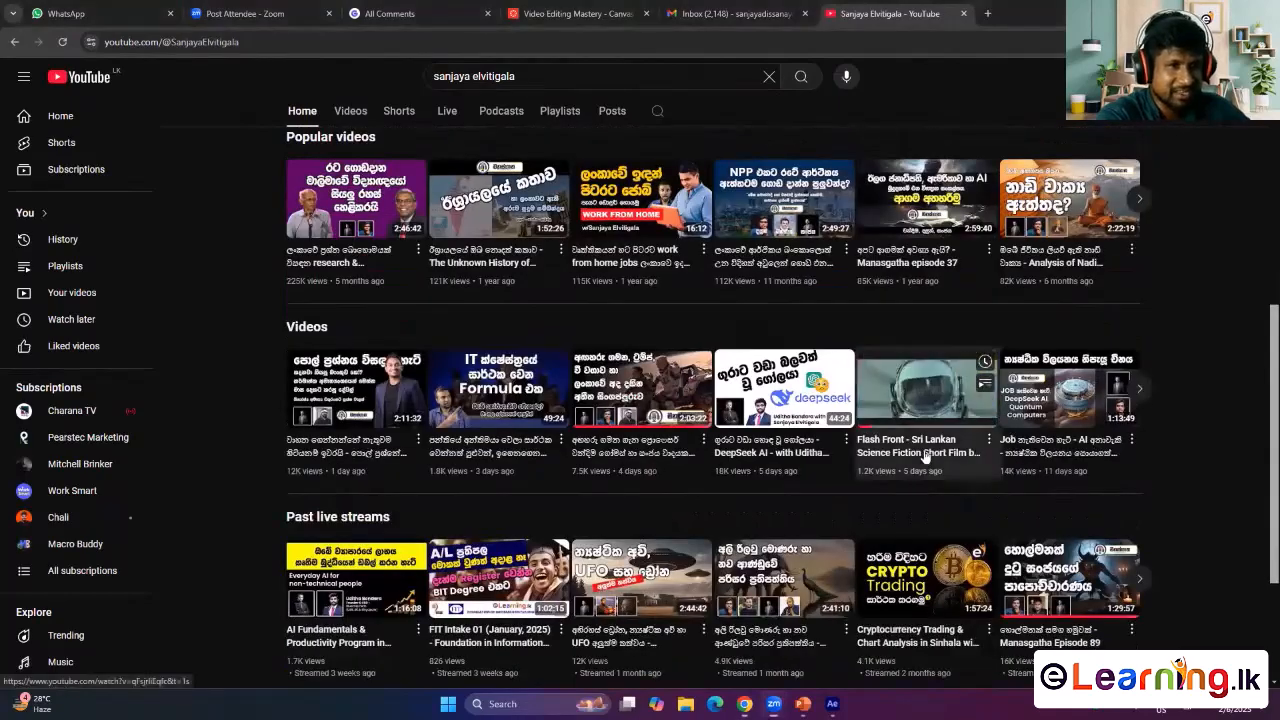
pyautogui.click(925, 455)
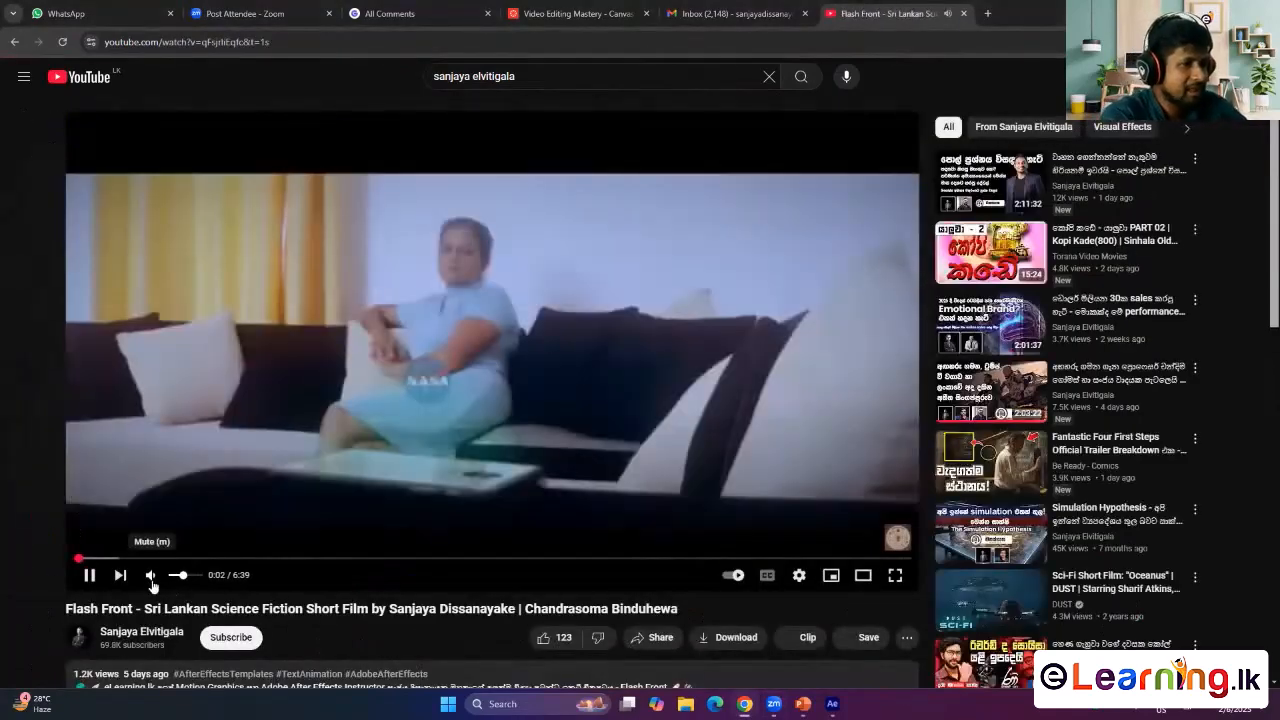
# - Mute the short film, skip through its astronaut scenes, and pause it at 2:26
pyautogui.click(151, 575)
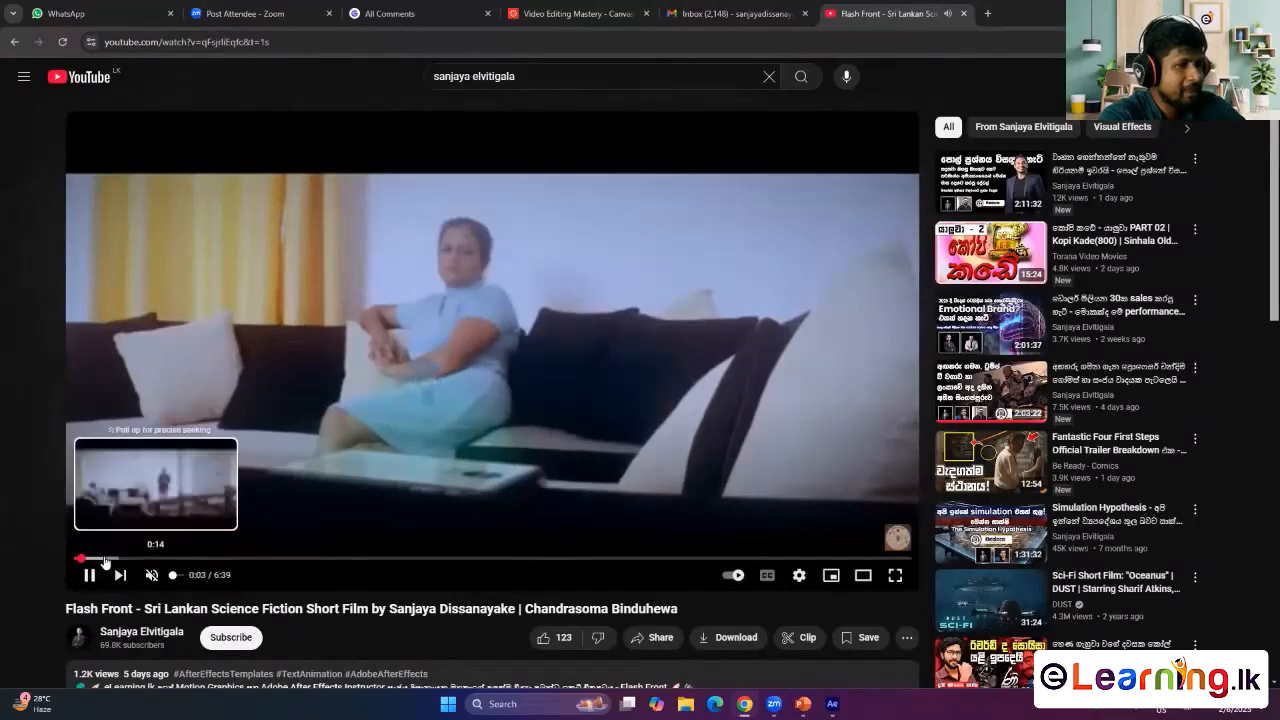
pyautogui.click(105, 562)
pyautogui.click(212, 560)
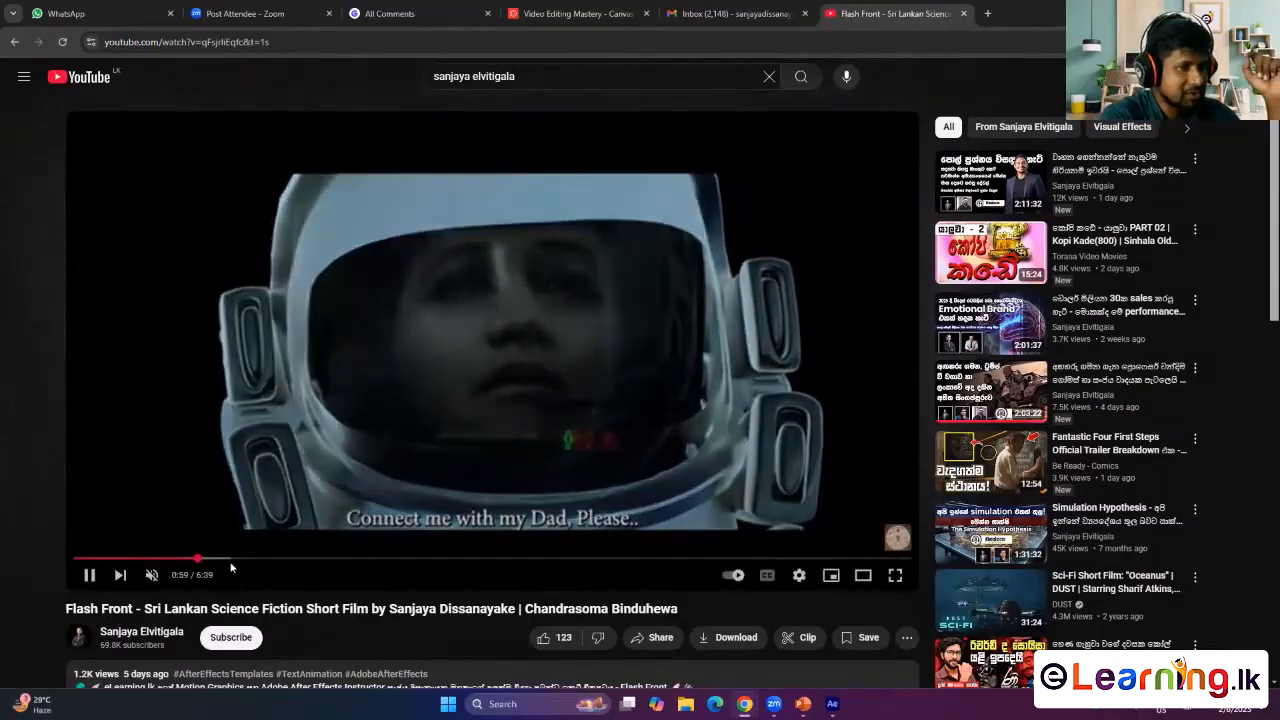
pyautogui.click(261, 560)
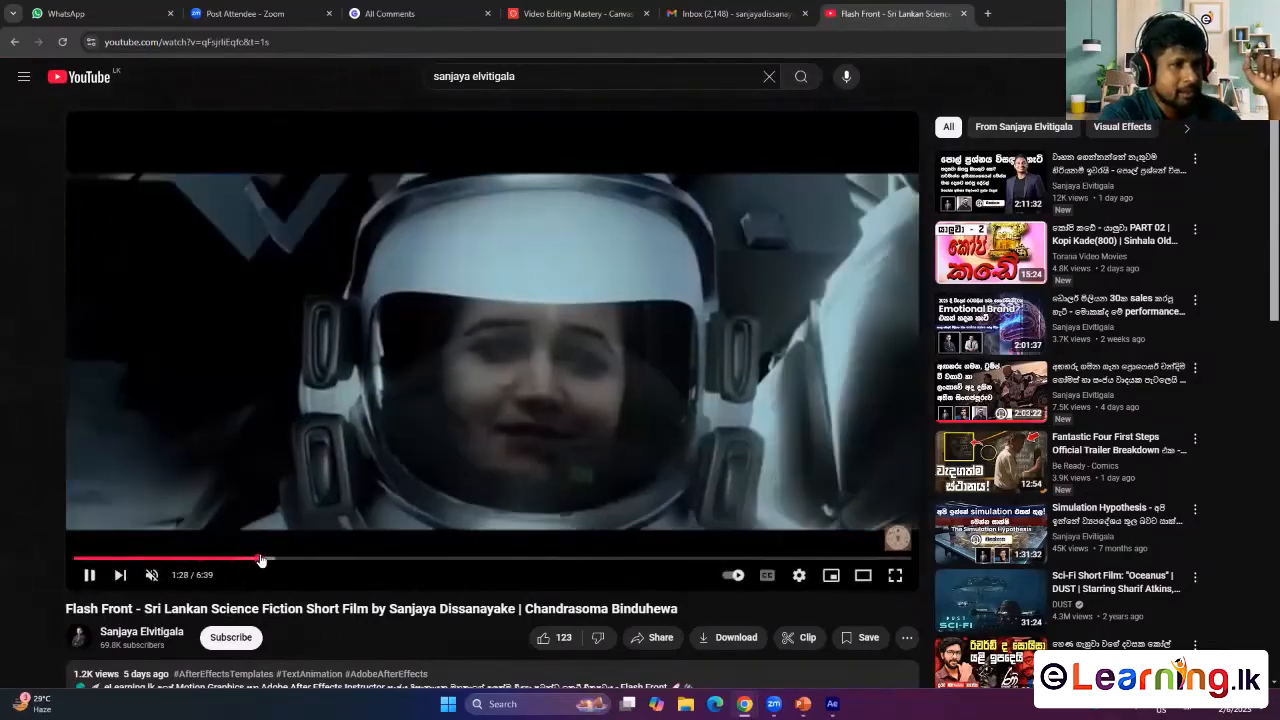
pyautogui.moveTo(261, 560); pyautogui.dragTo(288, 560)
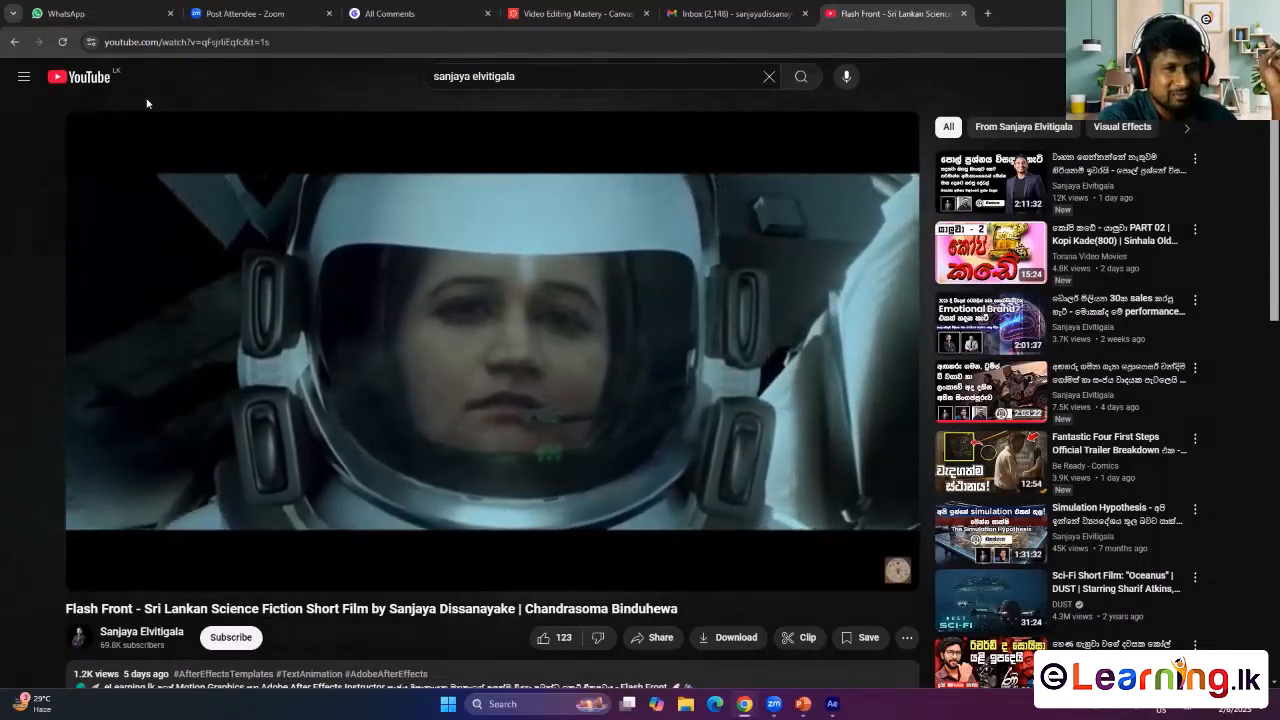
pyautogui.moveTo(580, 201)
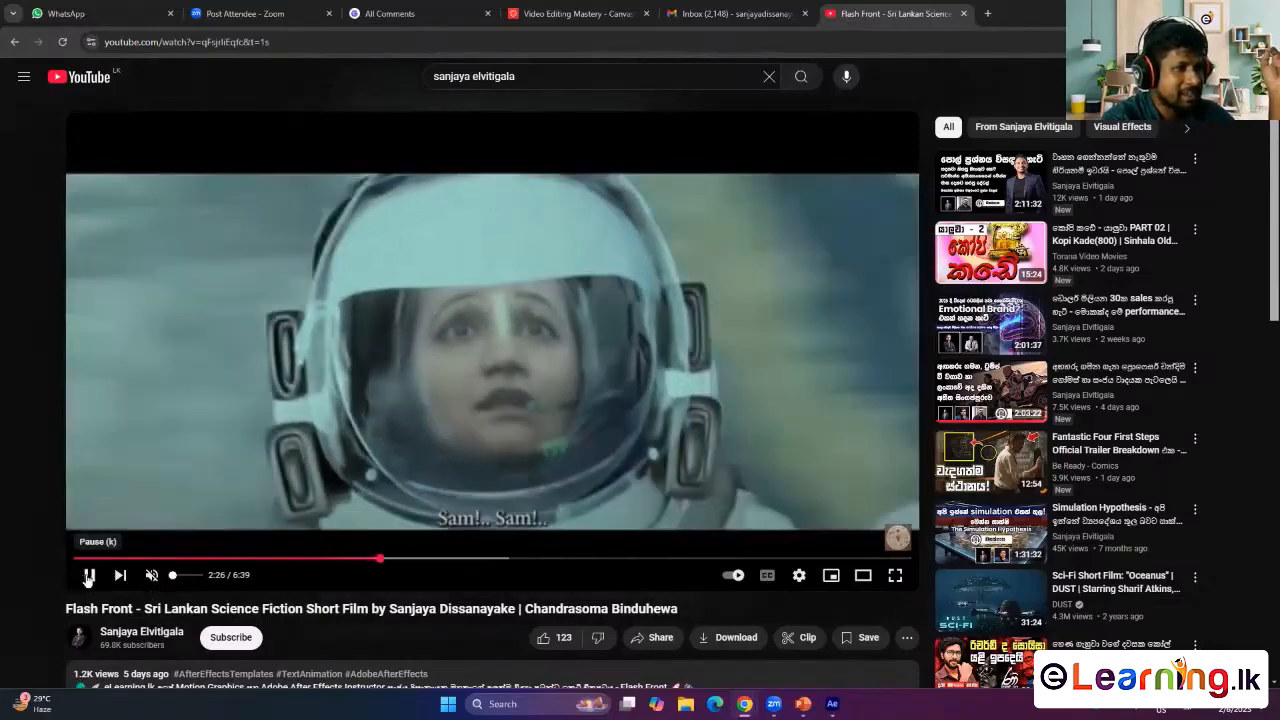
pyautogui.click(88, 577)
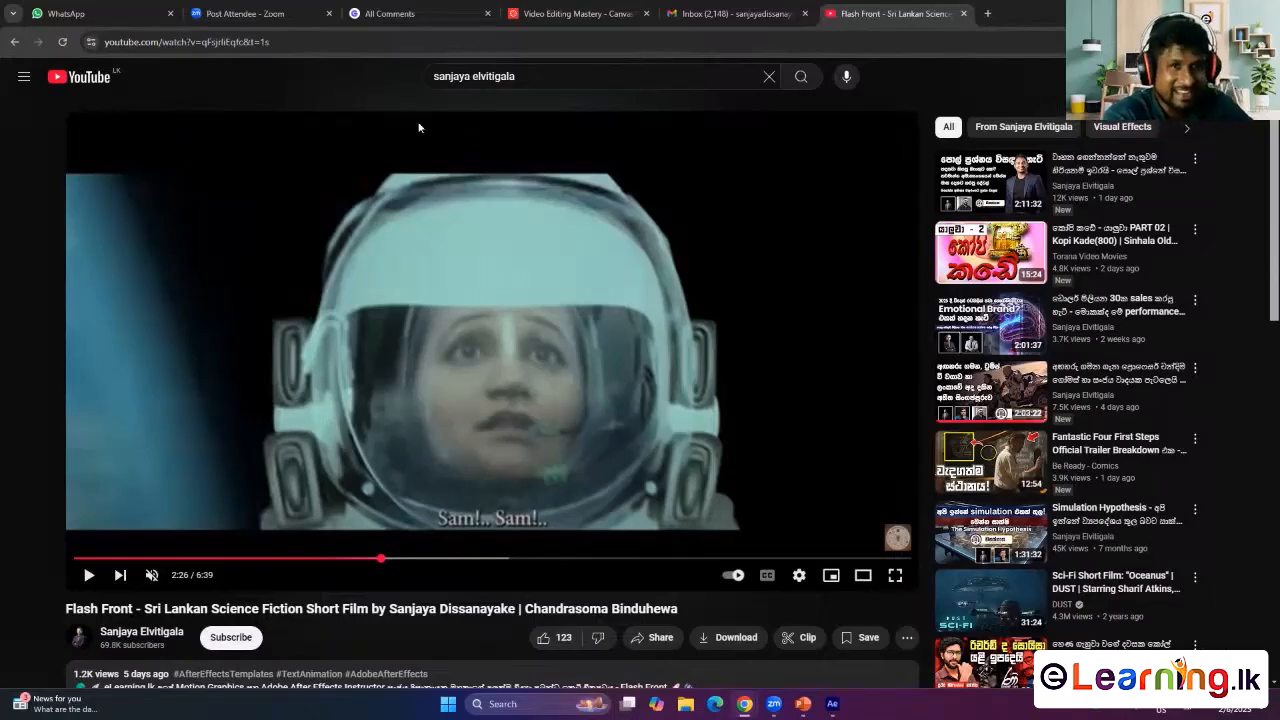
# - Resume the short film briefly, jump back to 2:23, replay the moment and pause at 2:24
pyautogui.click(562, 357)
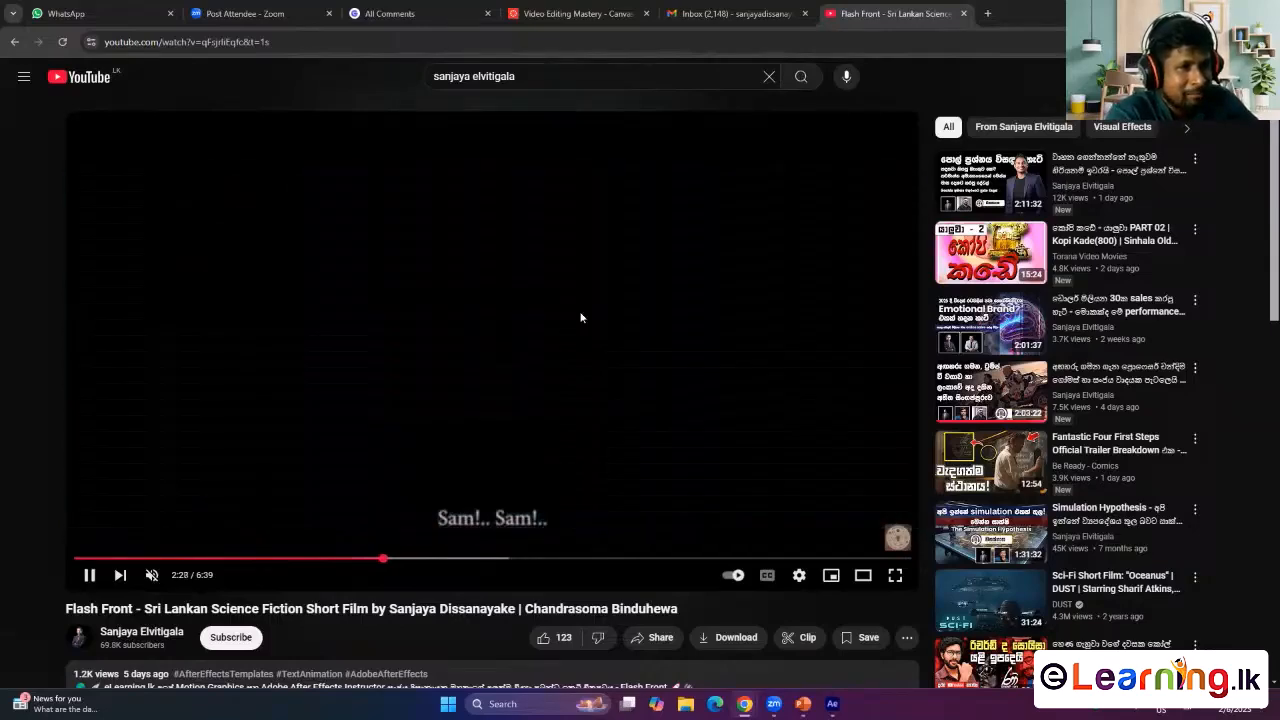
pyautogui.click(557, 334)
pyautogui.click(374, 558)
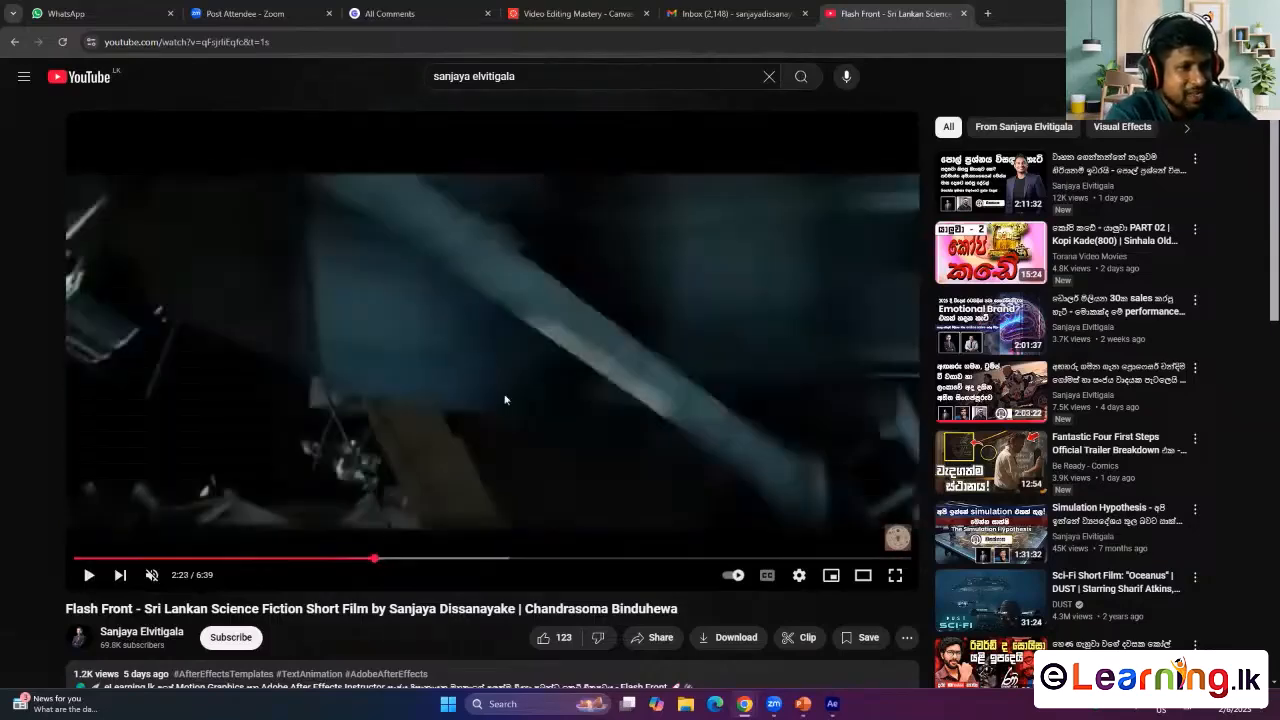
pyautogui.click(470, 442)
pyautogui.click(470, 442)
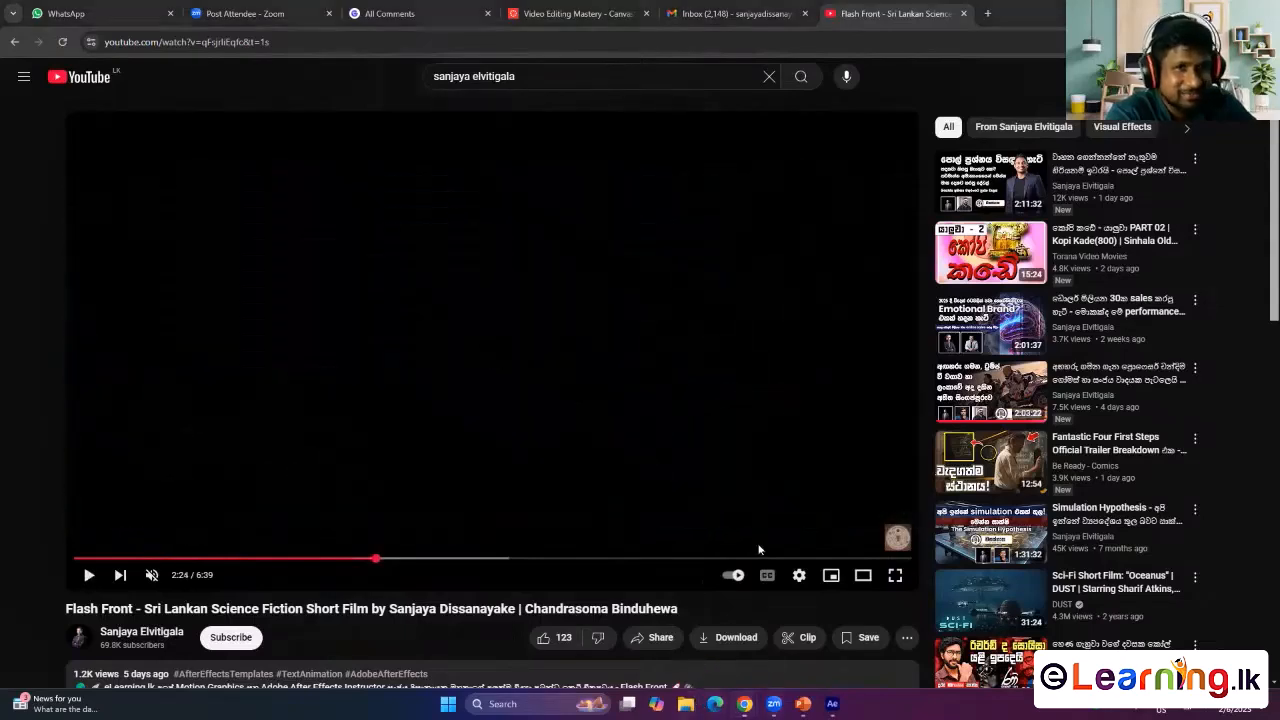
# - Switch to File Explorer and open the Vfx folder inside the Seminar folder on the Desktop
pyautogui.press('super+e')
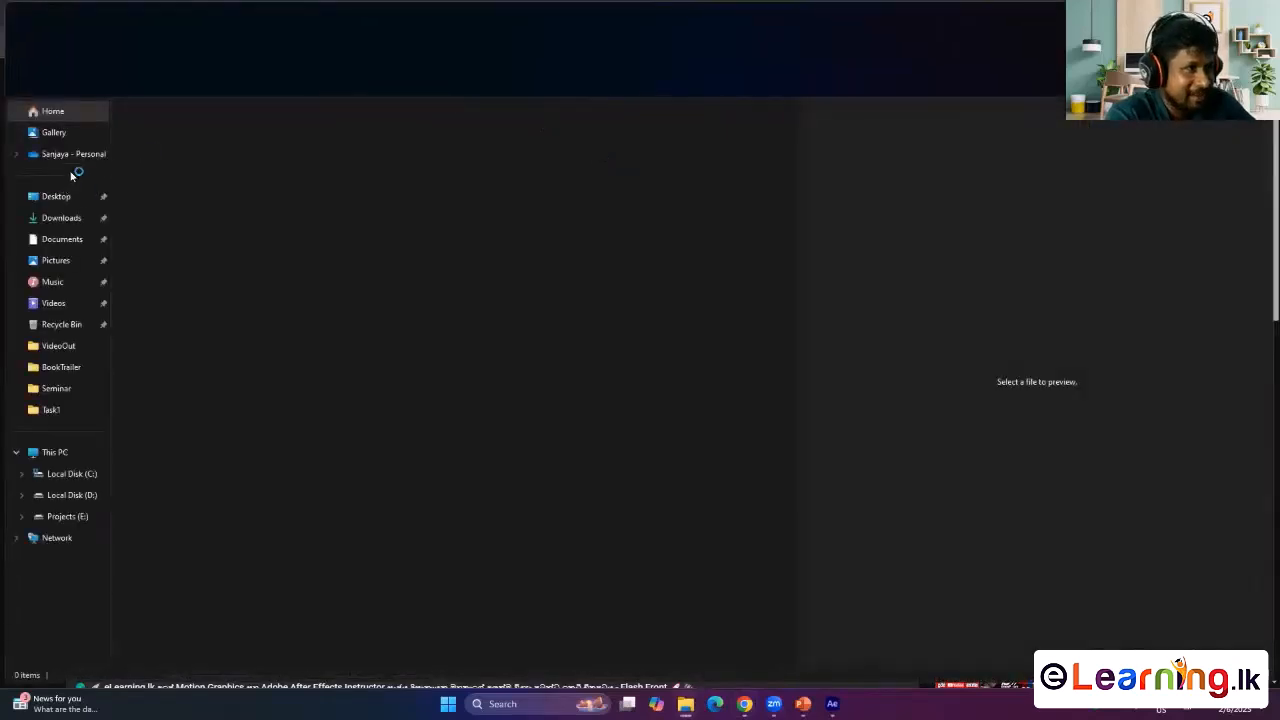
pyautogui.click(70, 198)
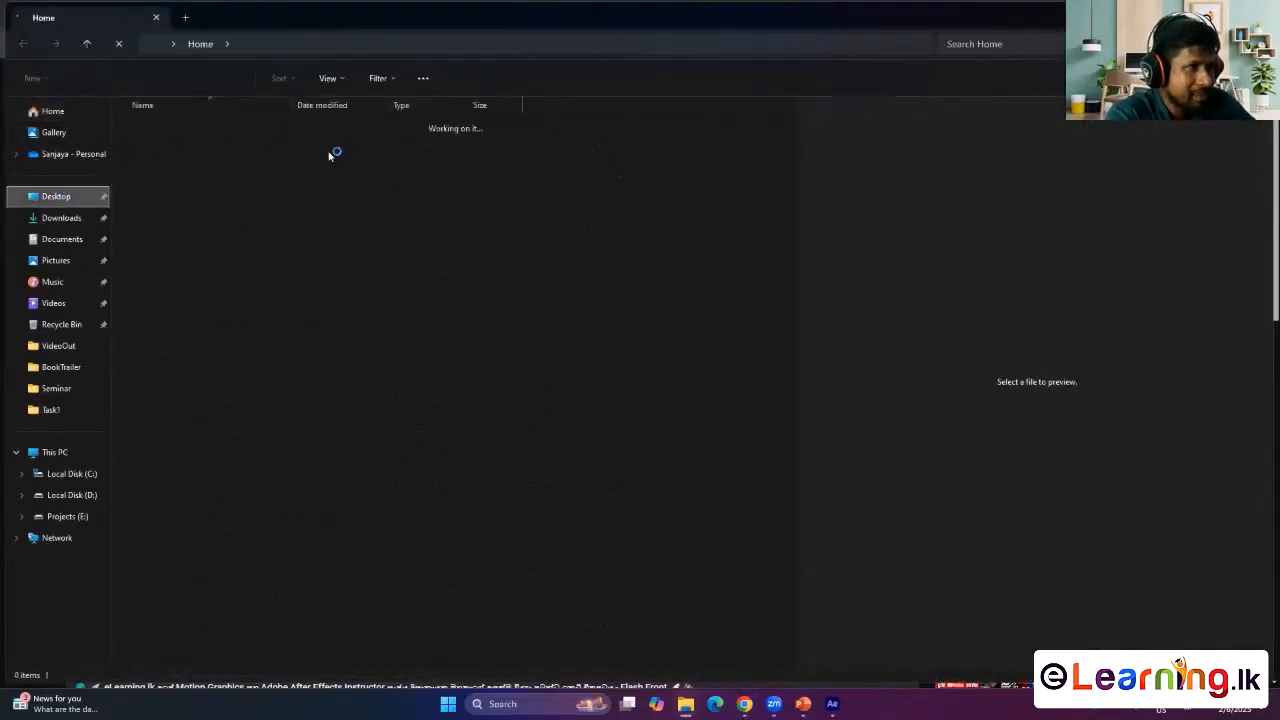
pyautogui.click(229, 146)
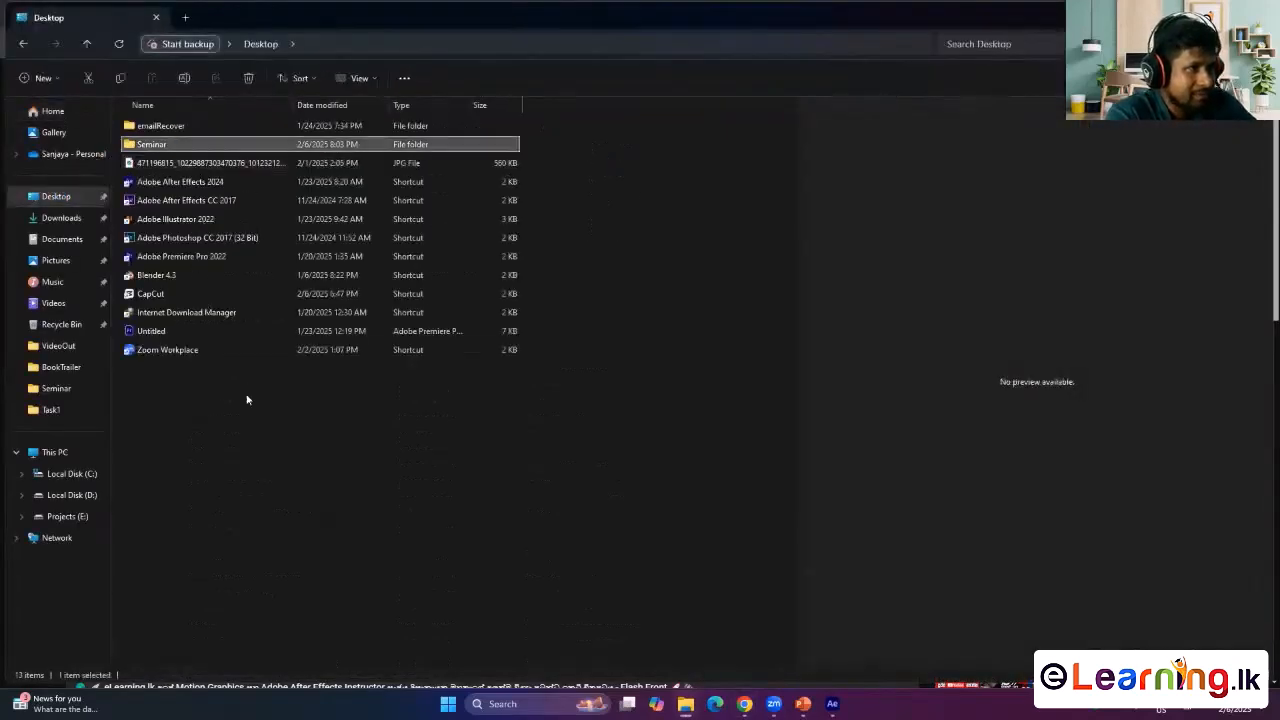
pyautogui.press('Return')
pyautogui.click(163, 182)
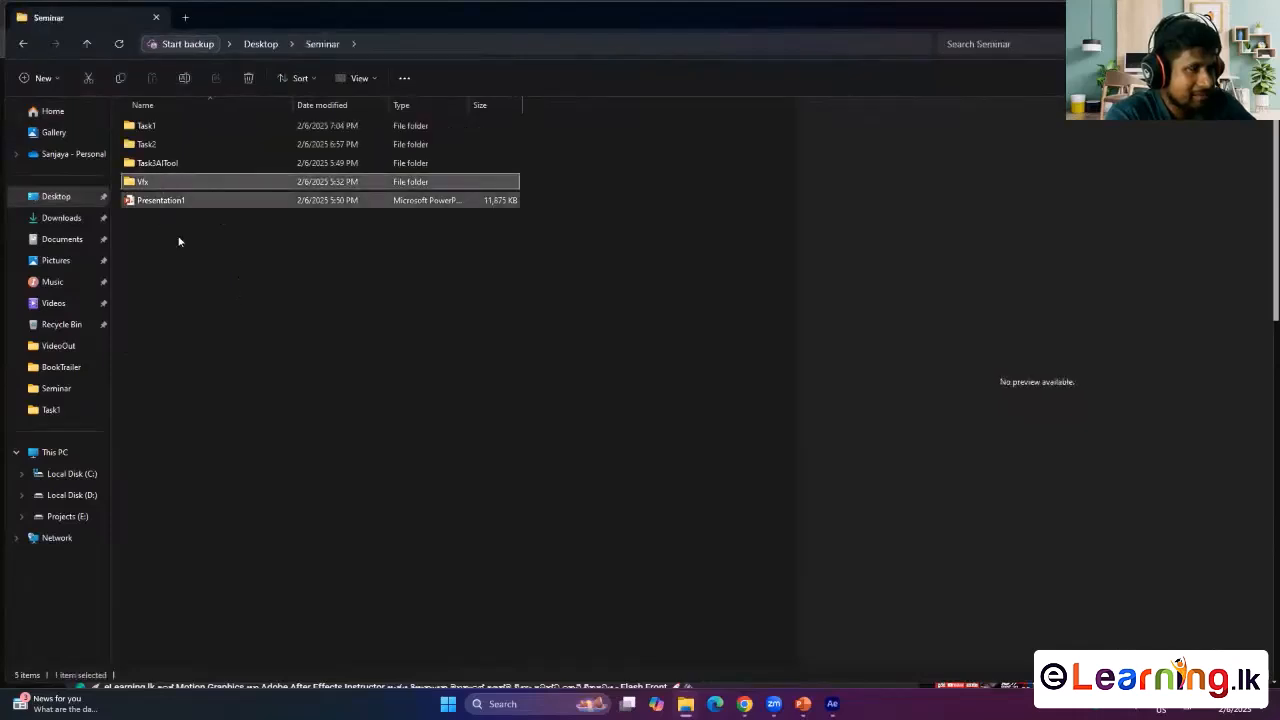
pyautogui.press('Return')
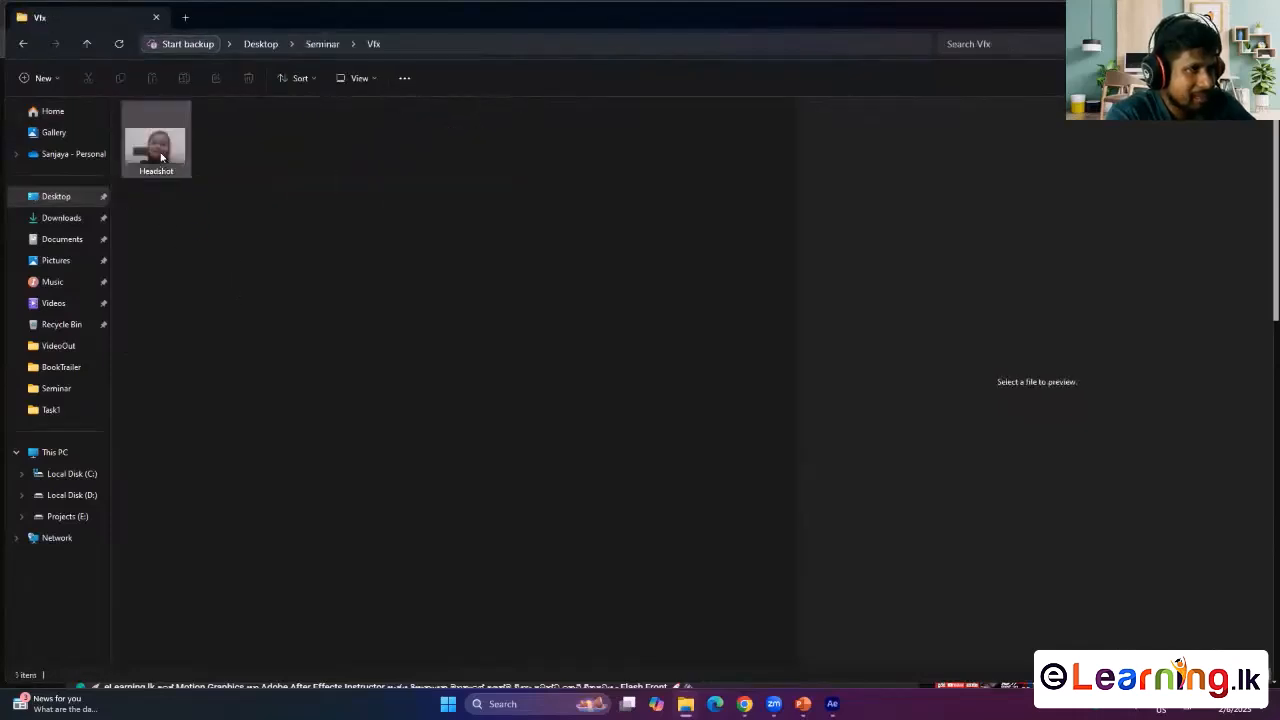
# - Open the Headshot image in the photo viewer, reposition its window to examine the portrait, and put the viewer away
pyautogui.click(161, 157)
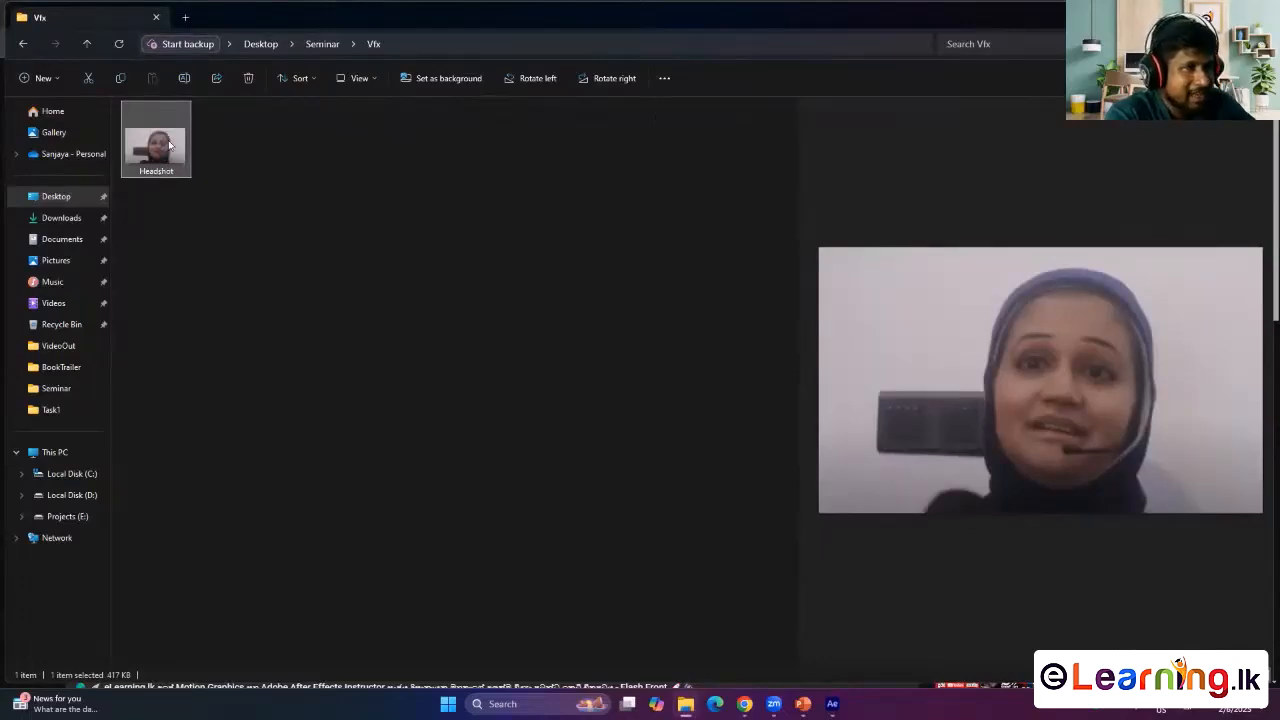
pyautogui.rightClick(170, 145)
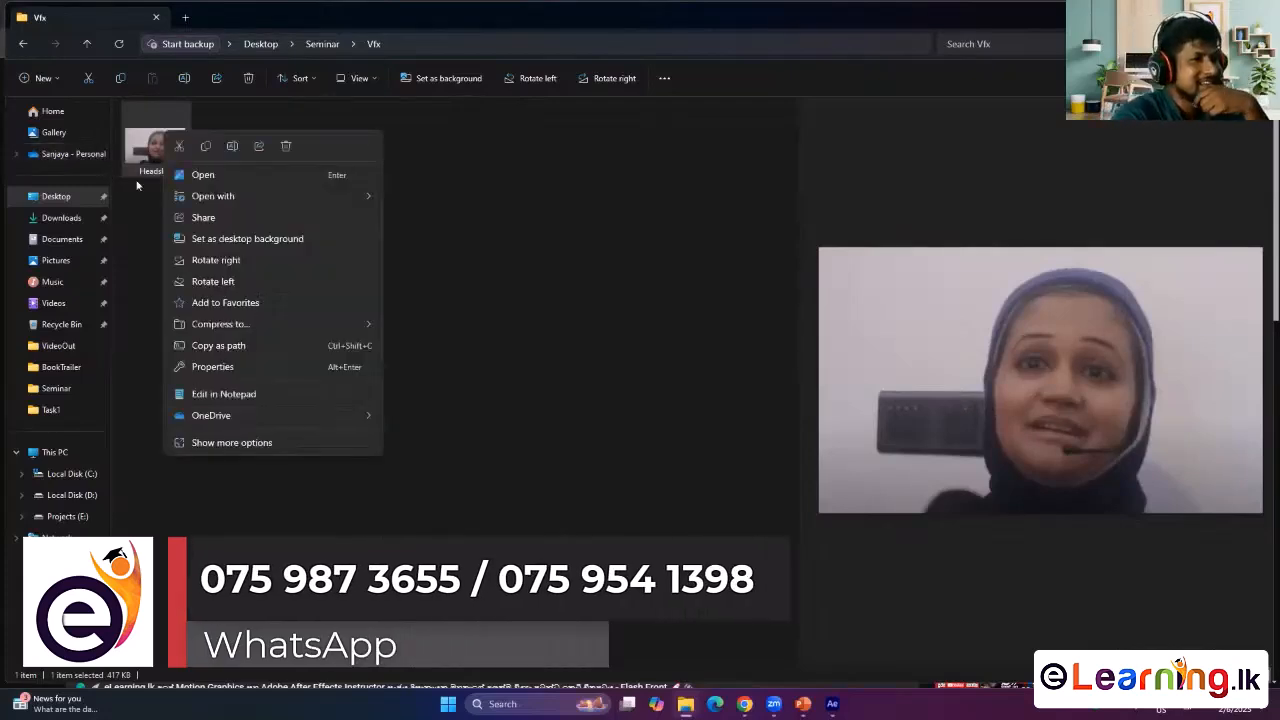
pyautogui.click(188, 174)
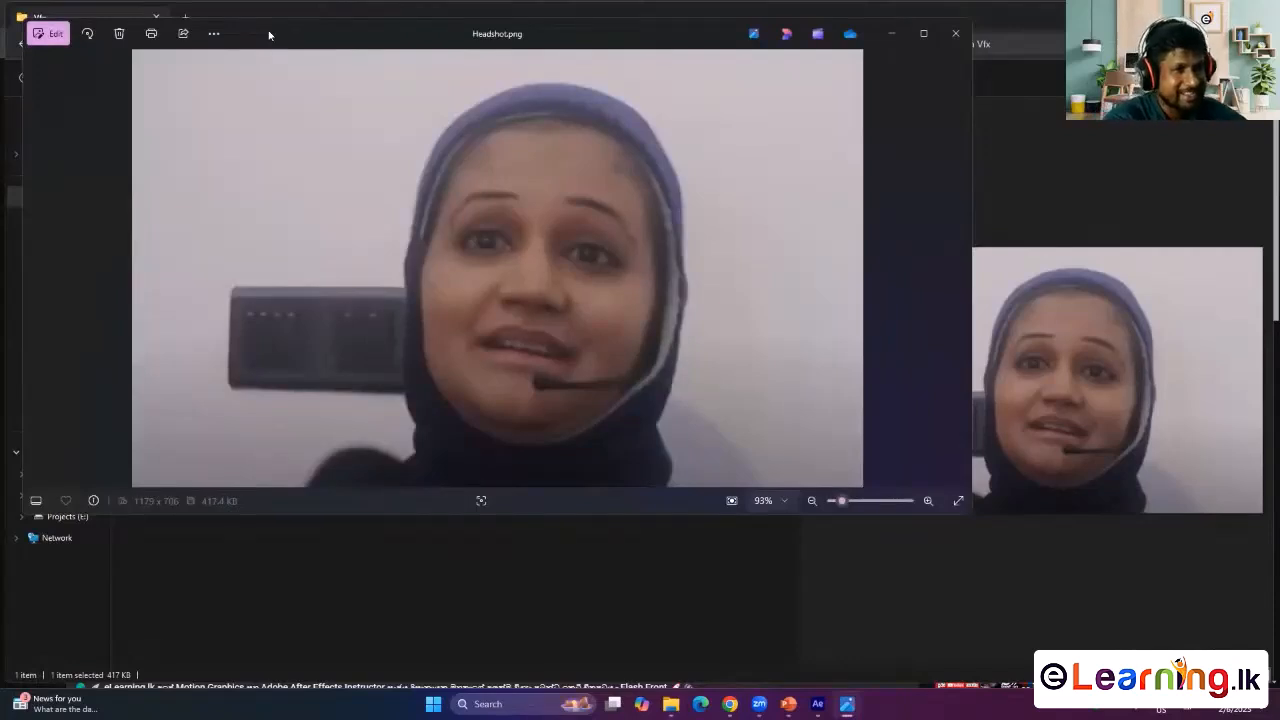
pyautogui.moveTo(268, 35); pyautogui.dragTo(323, 131)
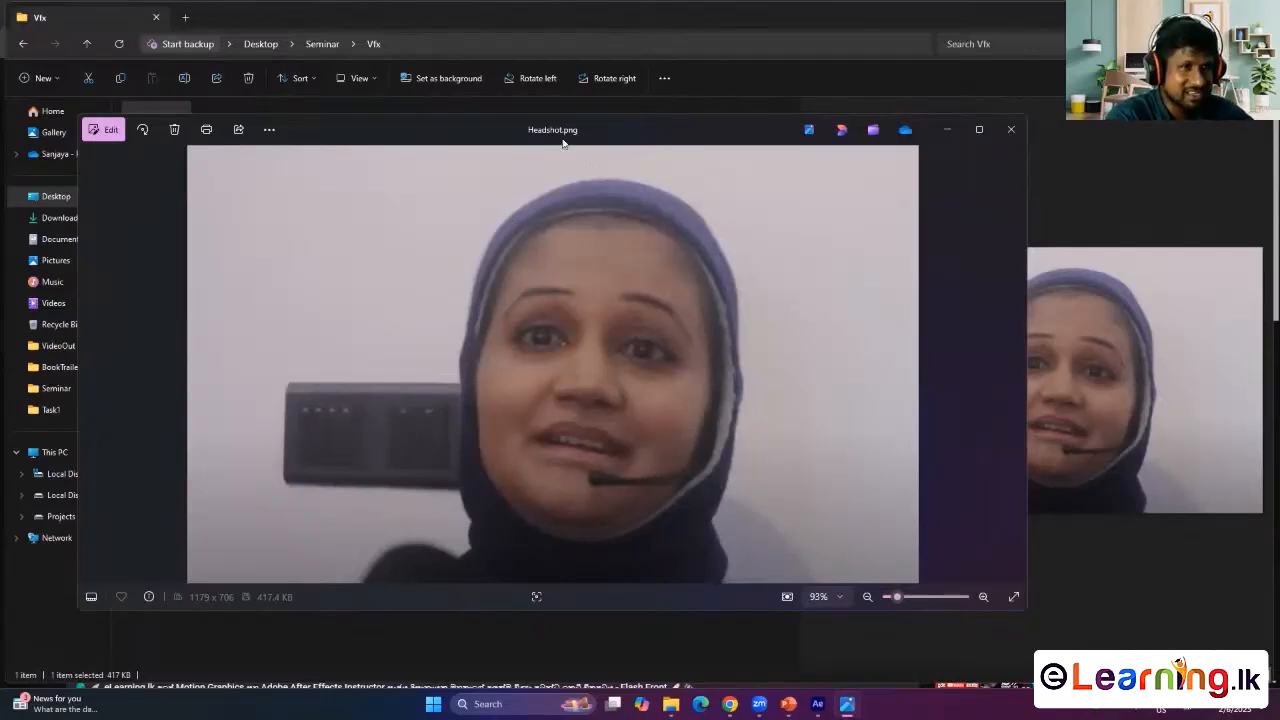
pyautogui.hotkey('alt', 'F4')
# - Return to the "Flash Front" film in the browser, skip ahead to the astronaut close-up at 3:03, and pause it at 3:04
pyautogui.moveTo(729, 707)
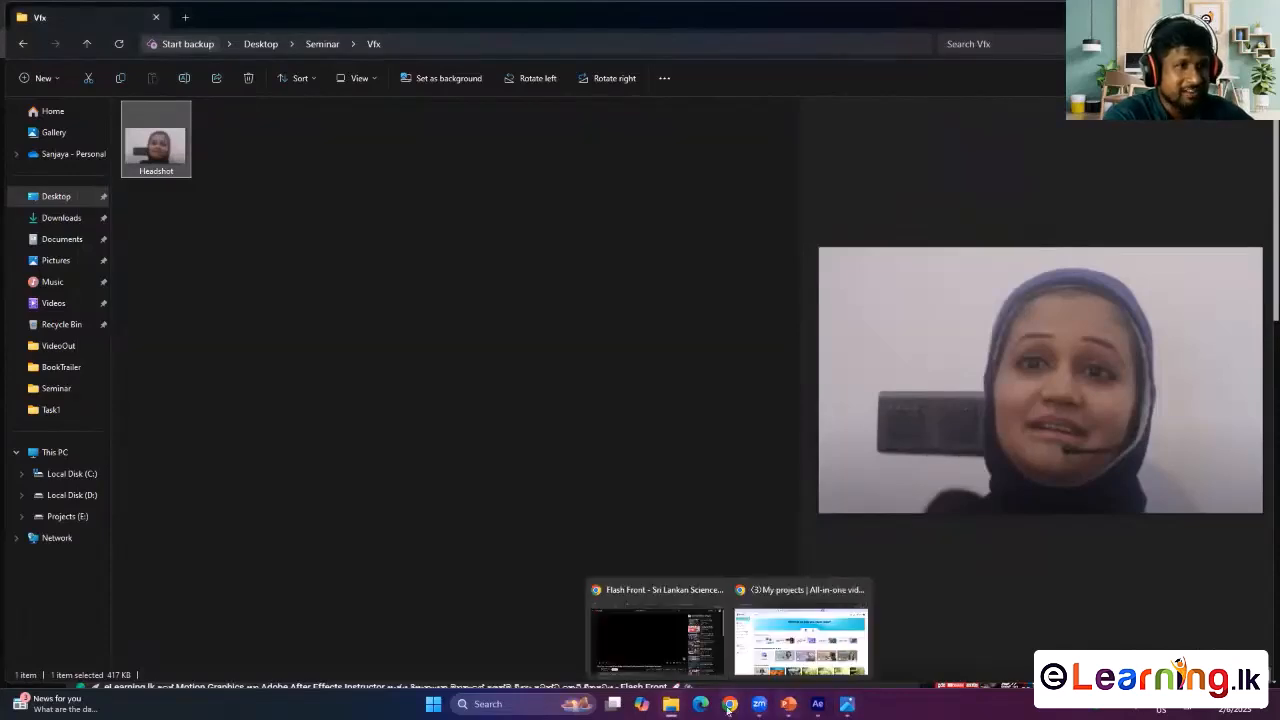
pyautogui.click(672, 644)
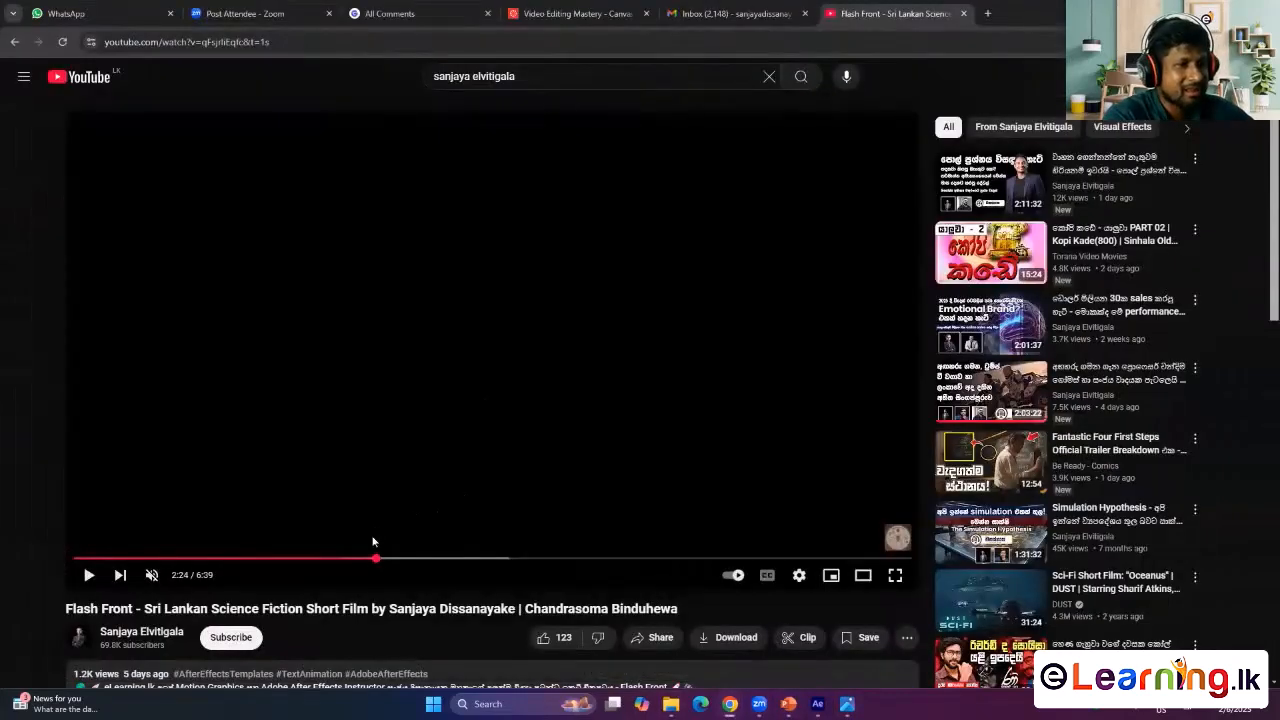
pyautogui.moveTo(366, 558); pyautogui.dragTo(457, 567)
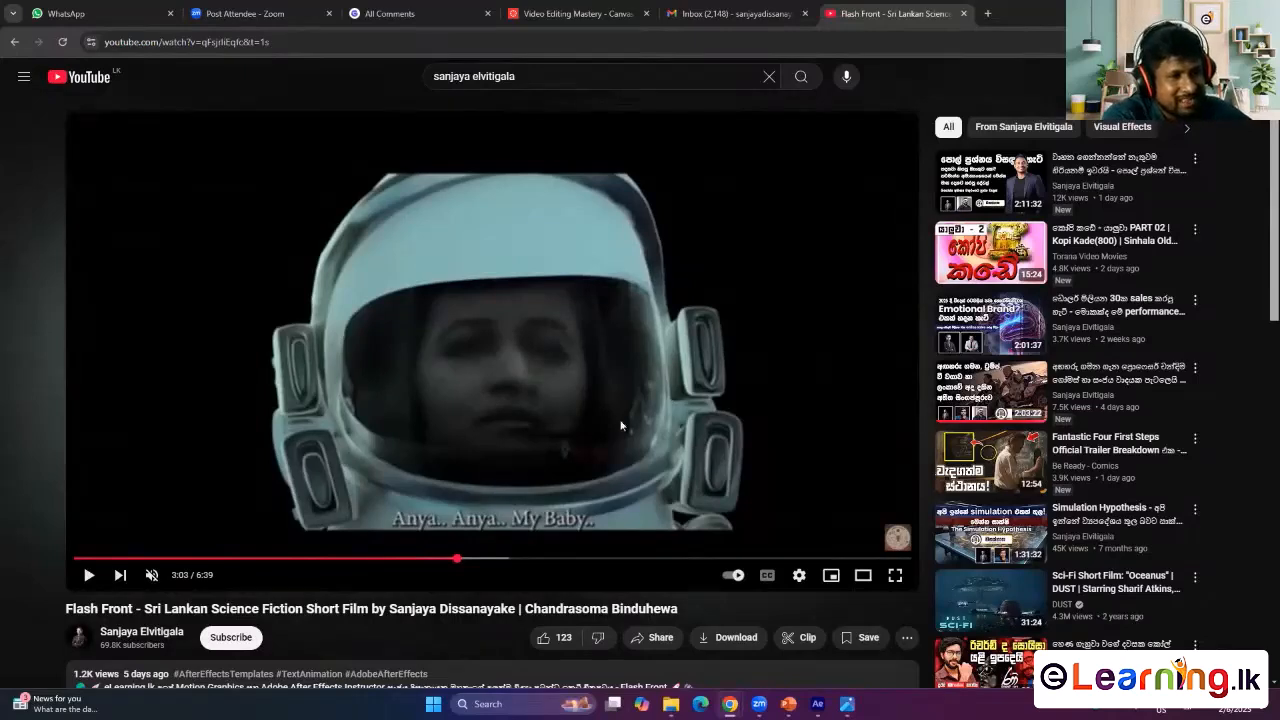
pyautogui.click(84, 577)
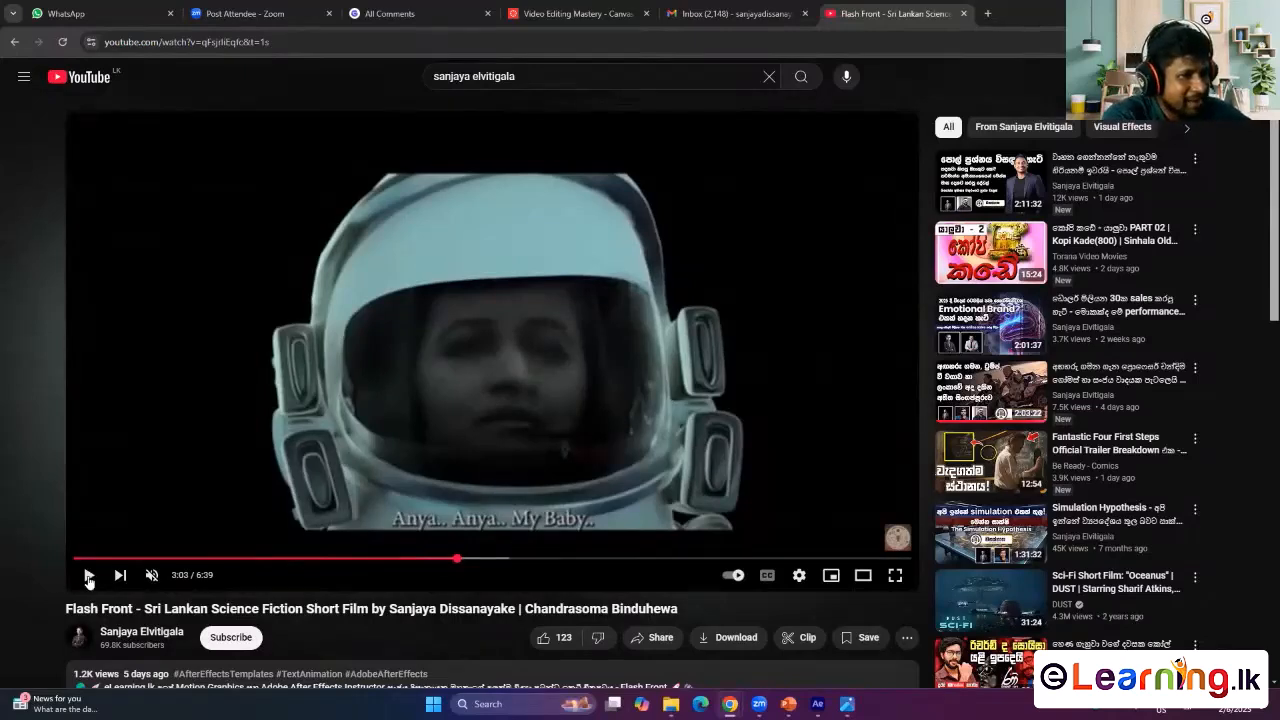
pyautogui.click(406, 488)
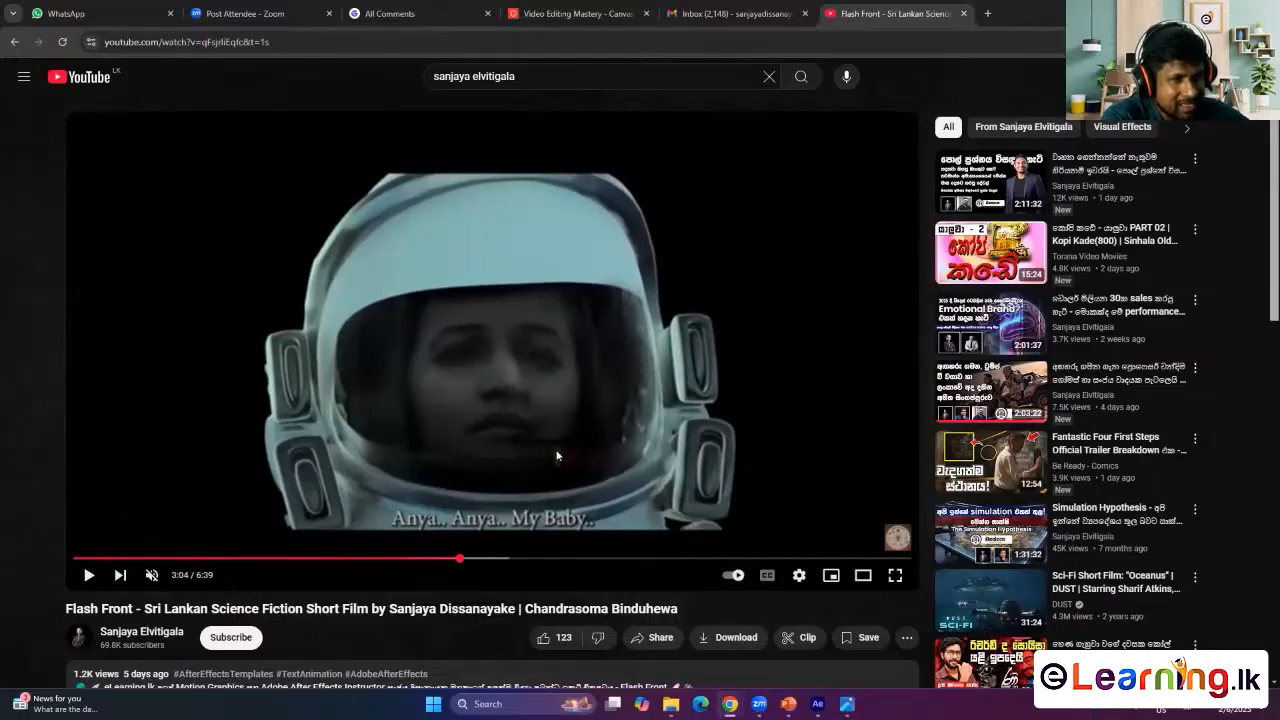
# - Compare the original Headshot image with the paused astronaut frame by repeatedly showing and hiding the photo viewer over the film
pyautogui.click(847, 704)
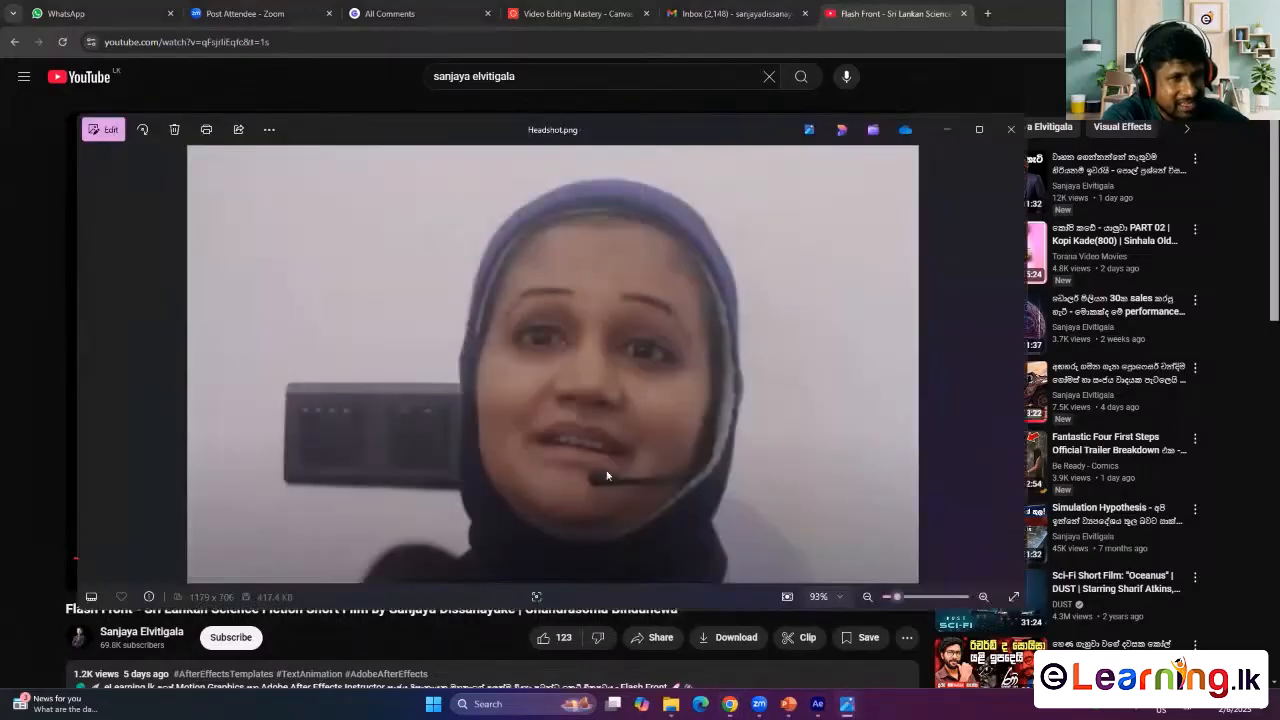
pyautogui.click(847, 704)
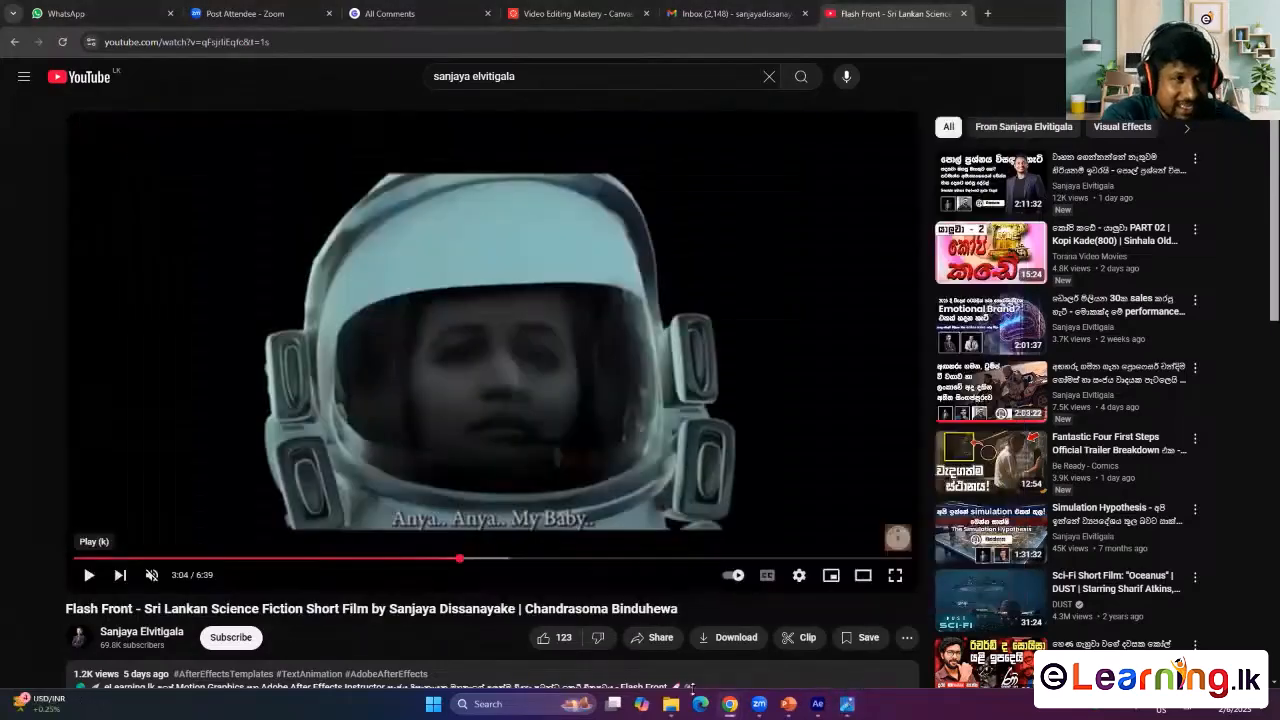
pyautogui.click(847, 704)
pyautogui.click(847, 704)
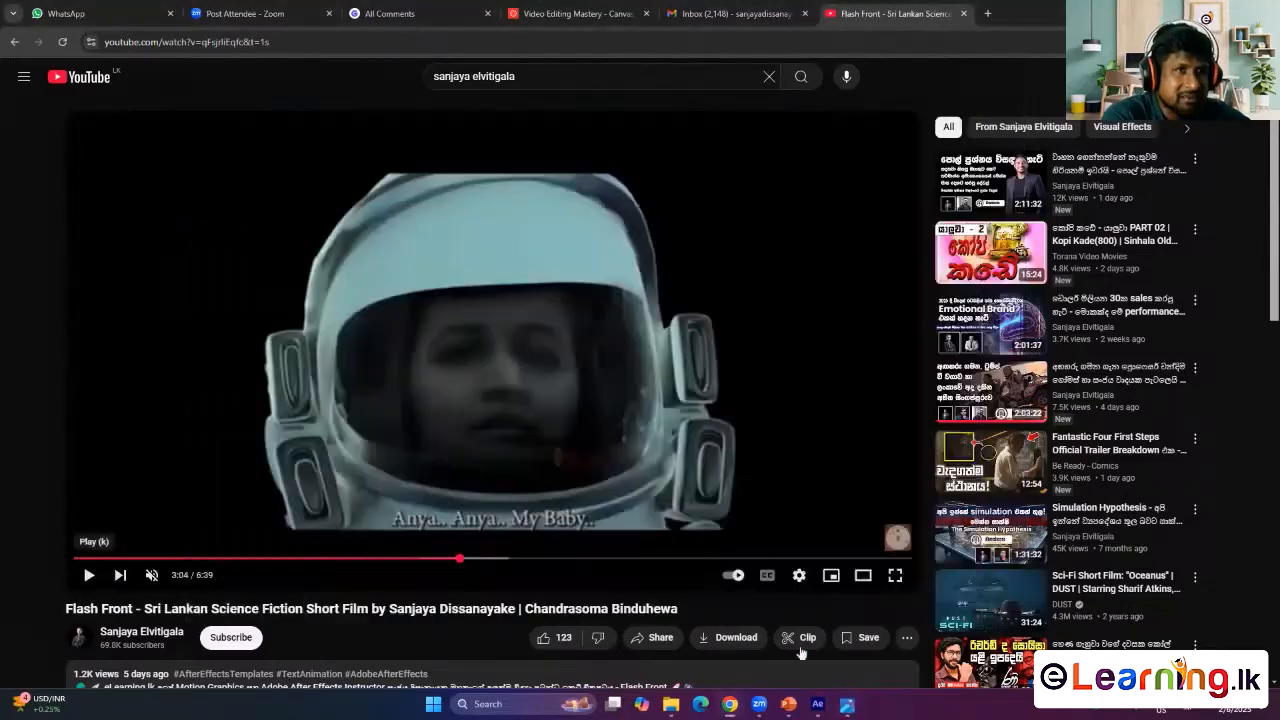
pyautogui.click(847, 704)
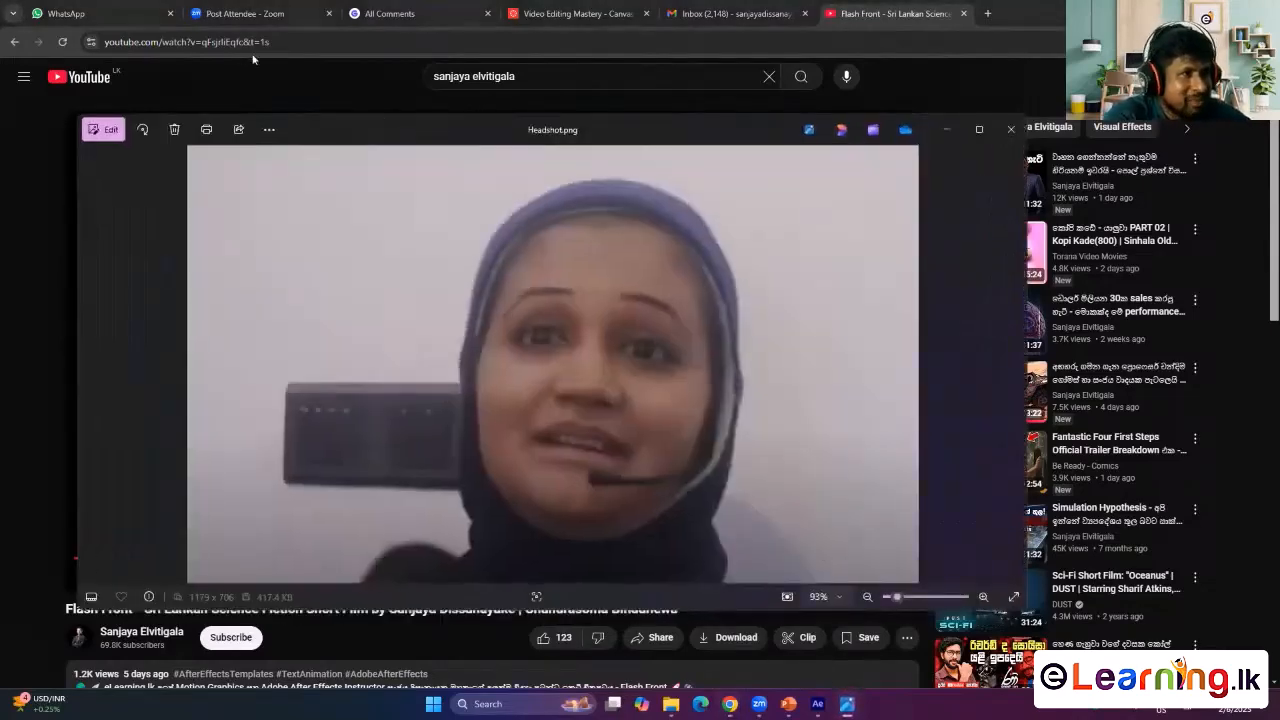
pyautogui.click(847, 705)
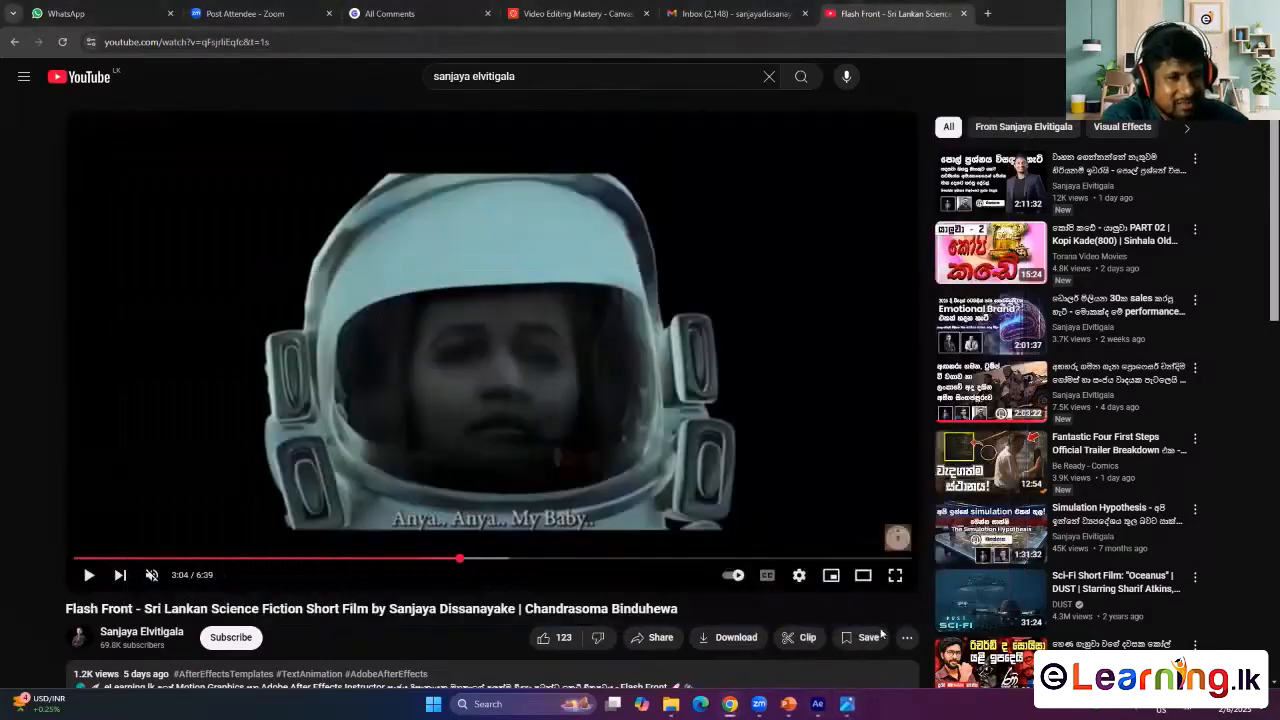
pyautogui.moveTo(847, 705)
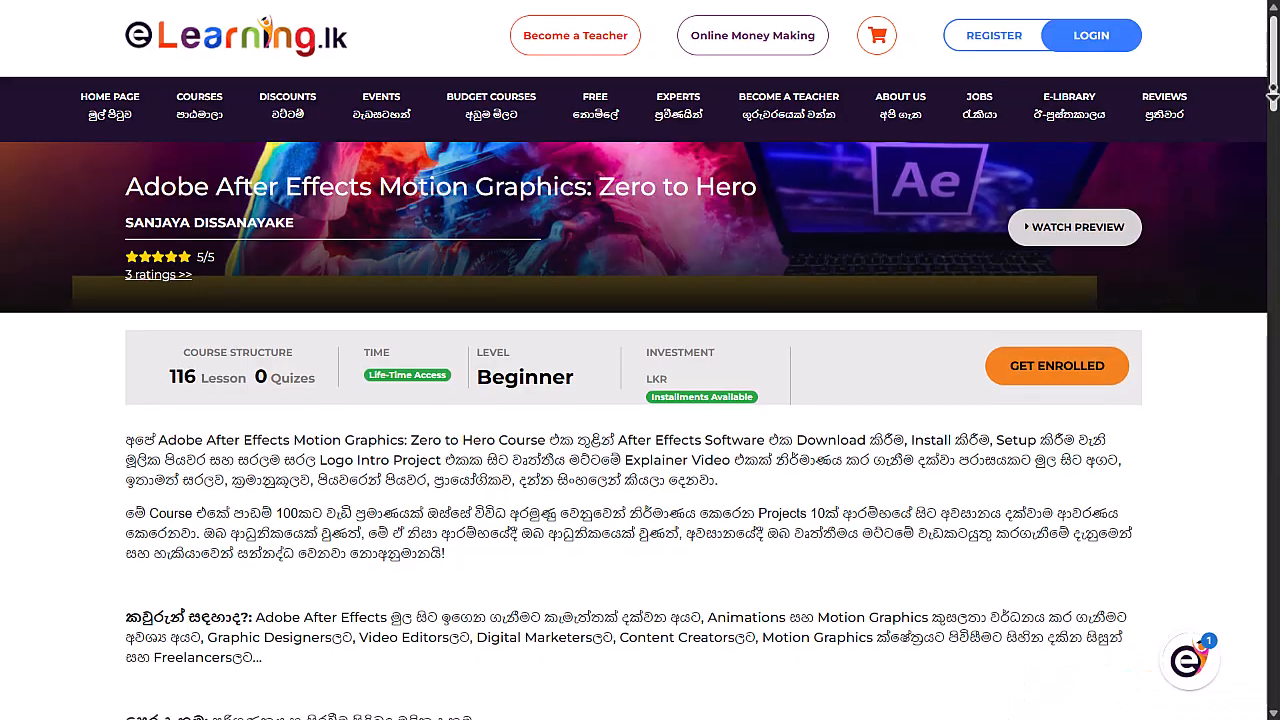
# - Look through the "Adobe After Effects Motion Graphics: Zero to Hero" course page as far as its lesson list and return to the page's start
pyautogui.scroll(-12, 640, 360)
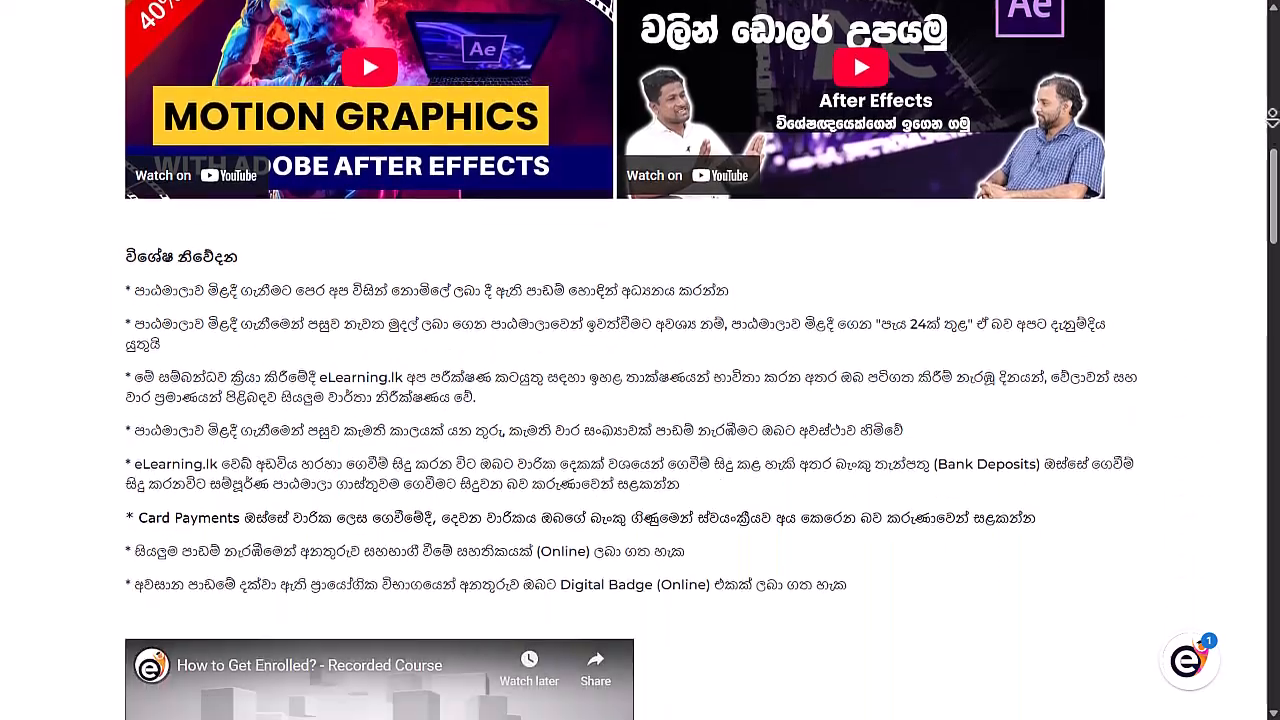
pyautogui.scroll(-6, 1270, 118)
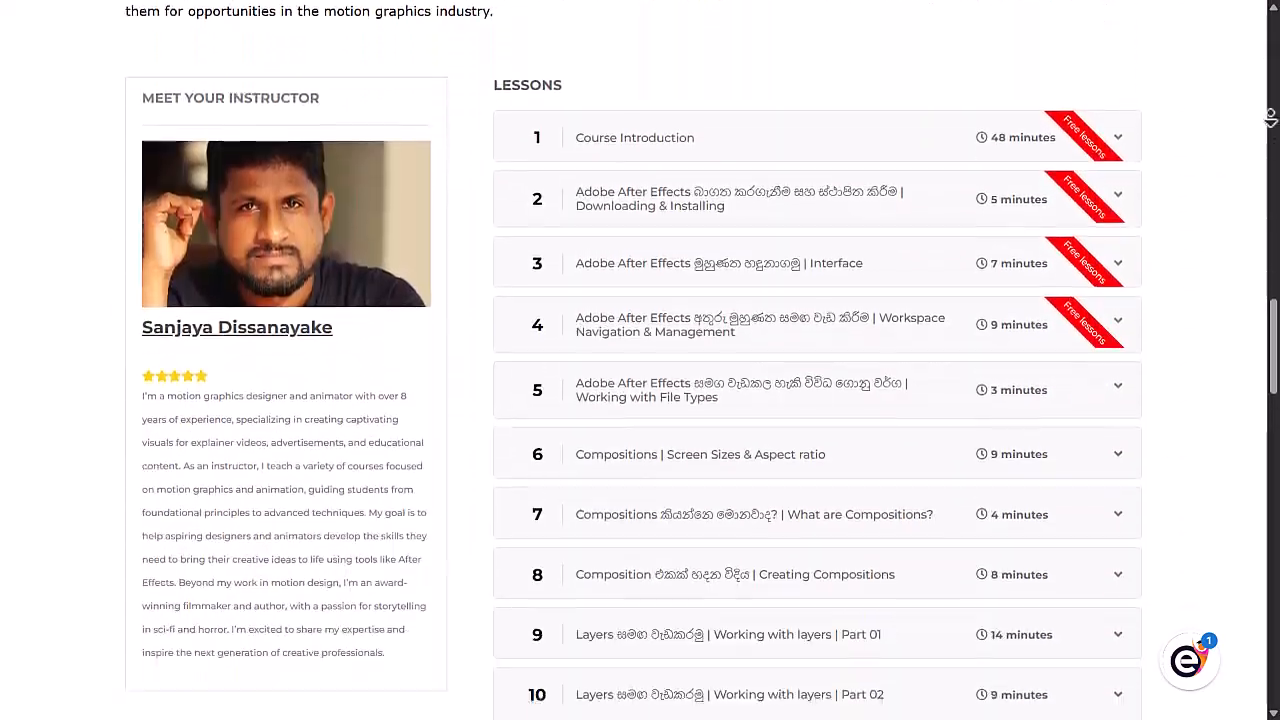
pyautogui.moveTo(1272, 366); pyautogui.dragTo(1273, 38)
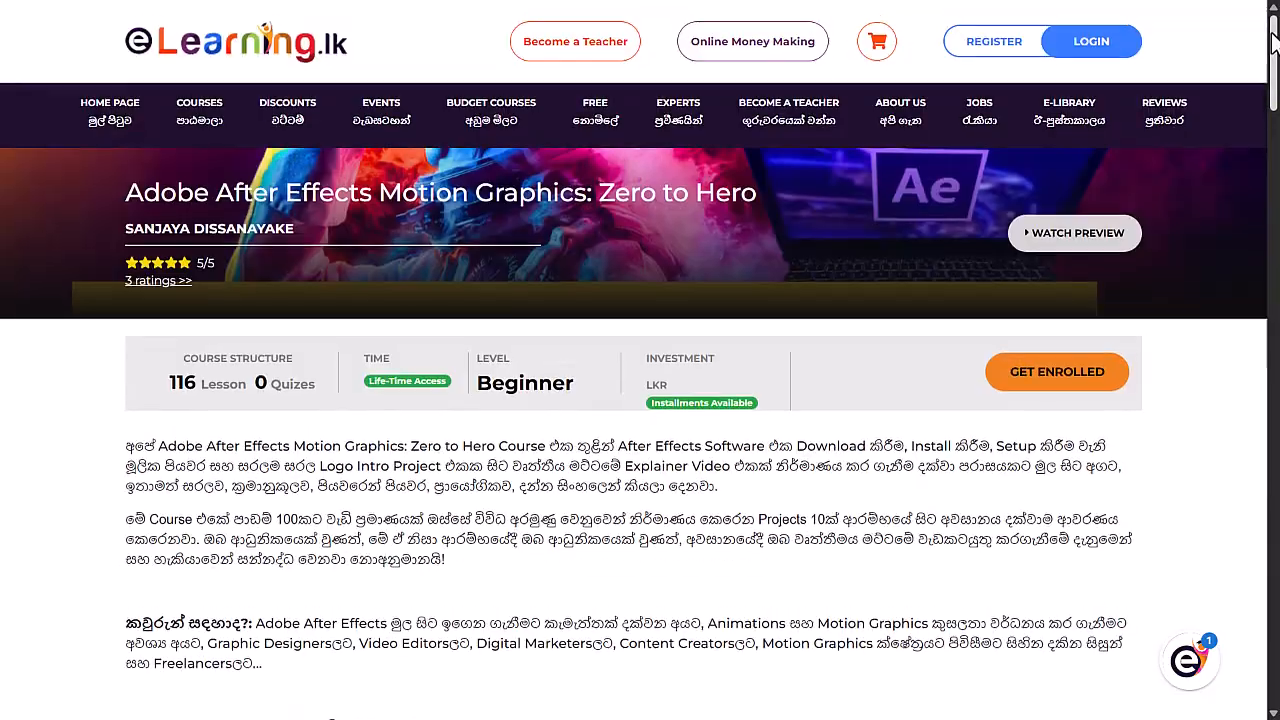